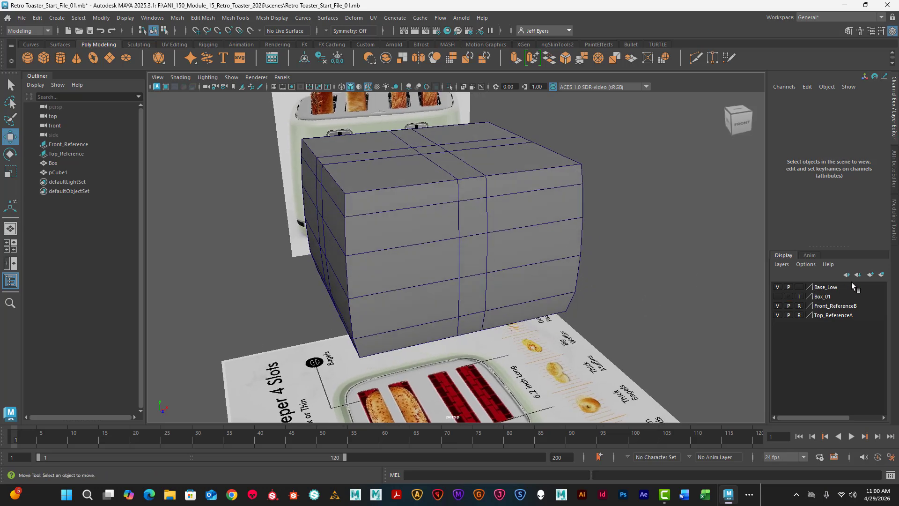
Check the Base_Low layer by hiding and reshowing its mesh, and duplicate the low-poly toaster body pCube1.
click(469, 239)
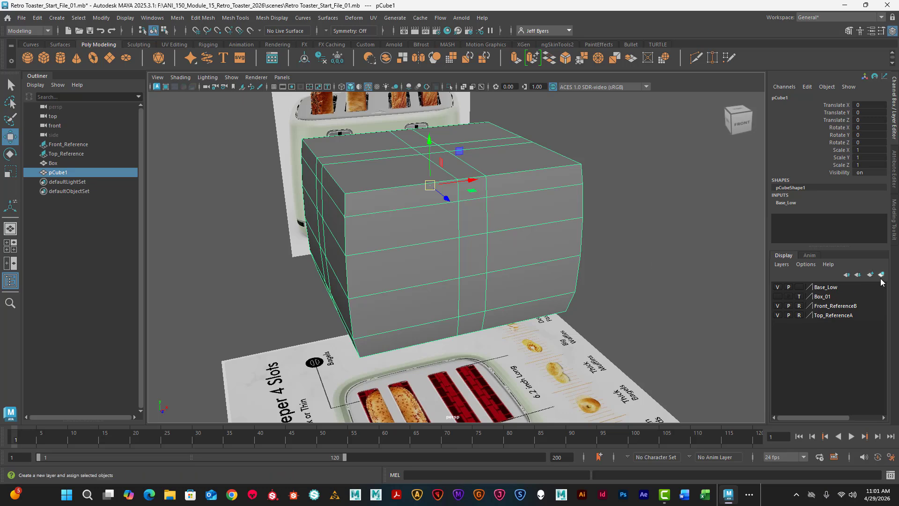
click(778, 287)
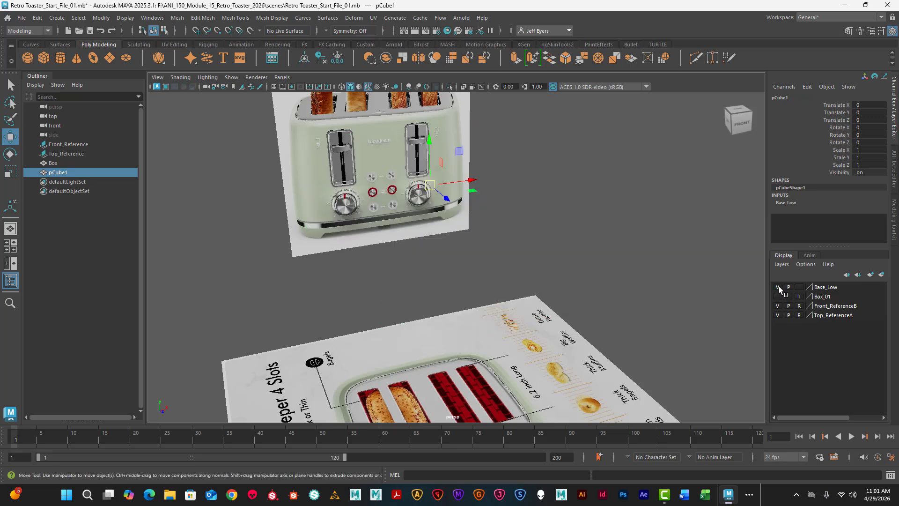
click(777, 287)
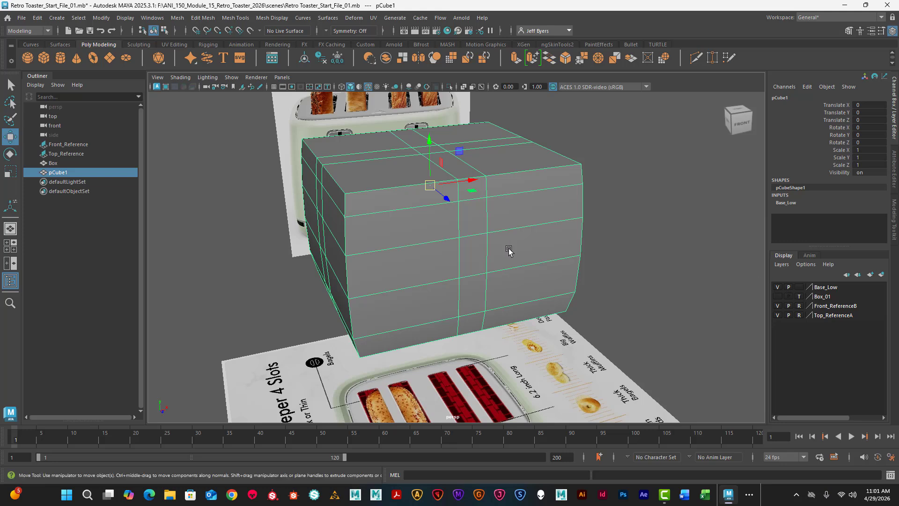
key(ctrl+d)
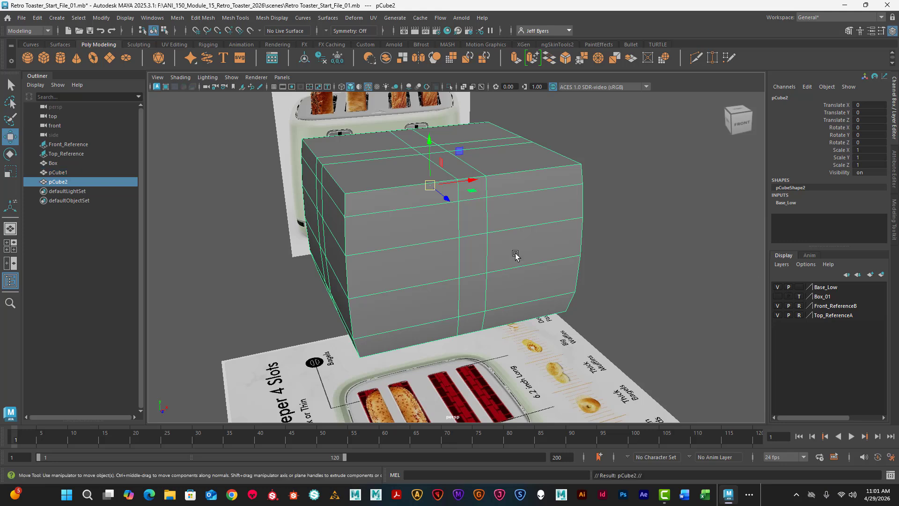
Create a display layer from the duplicated mesh and name it High_poly.
click(882, 277)
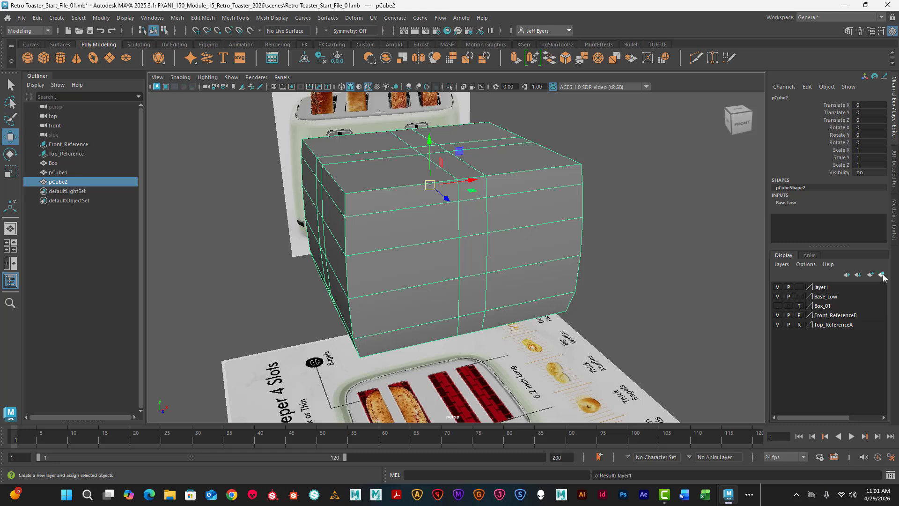
double_click(823, 288)
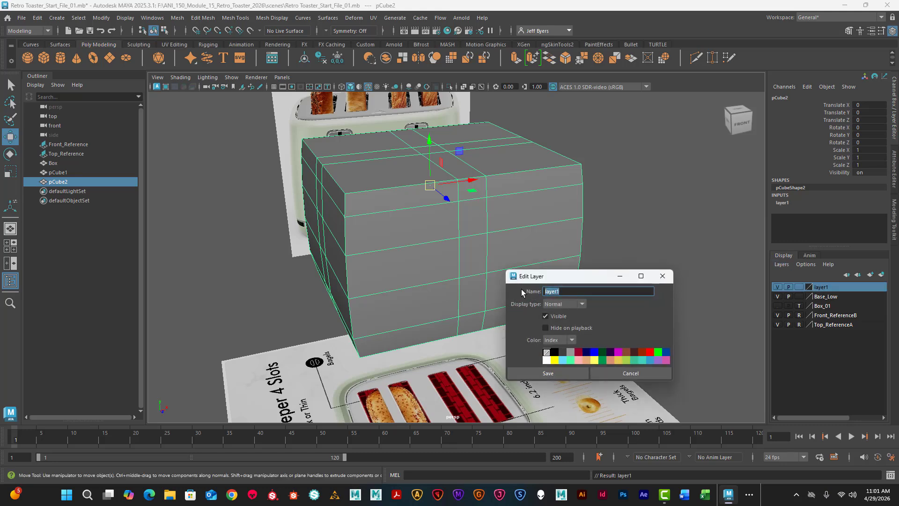
text(High_poly)
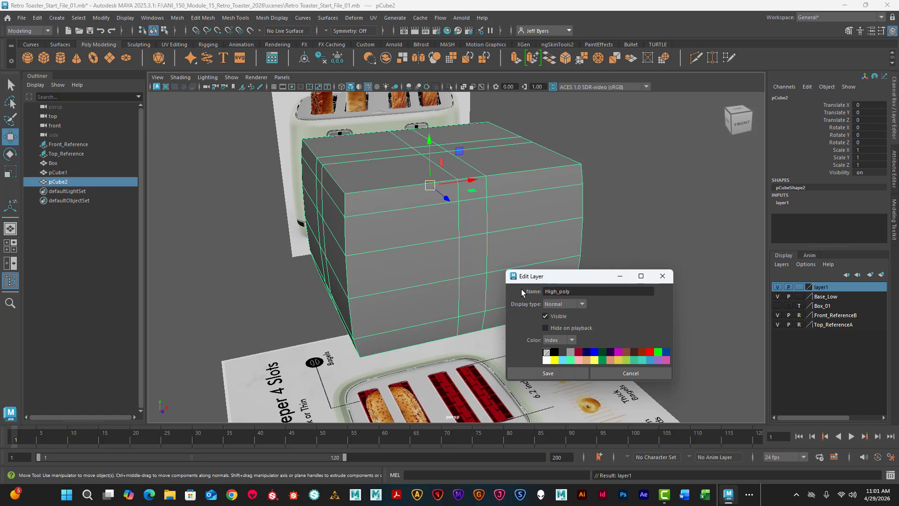
click(572, 373)
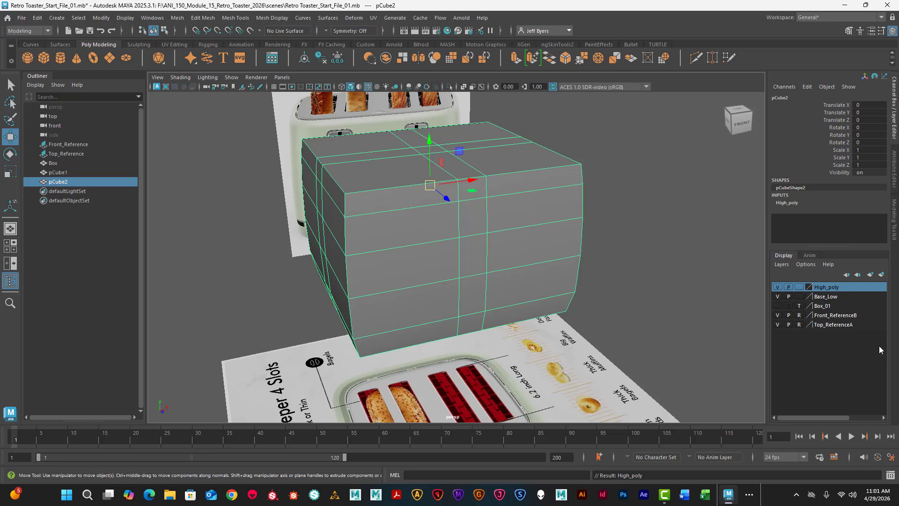
Toggle the High_poly and Base_Low layers and select the low-poly body to check which mesh each layer holds.
click(778, 287)
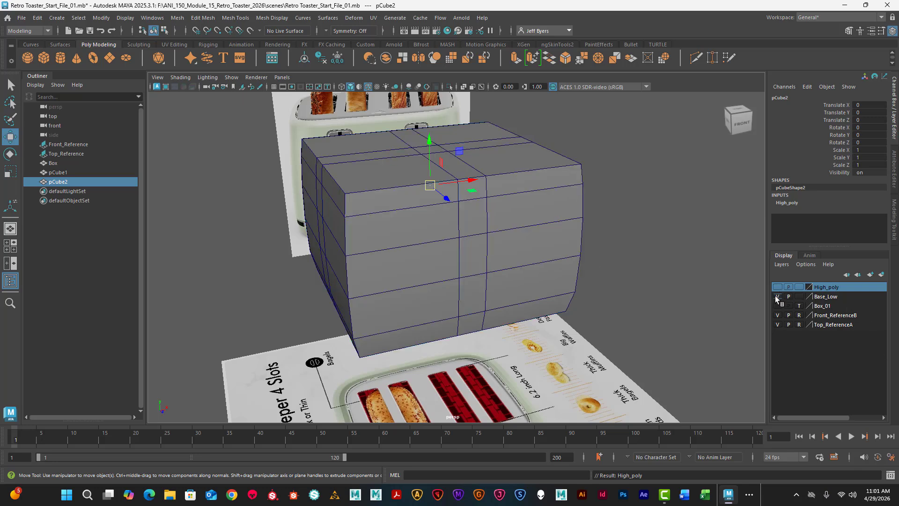
click(777, 296)
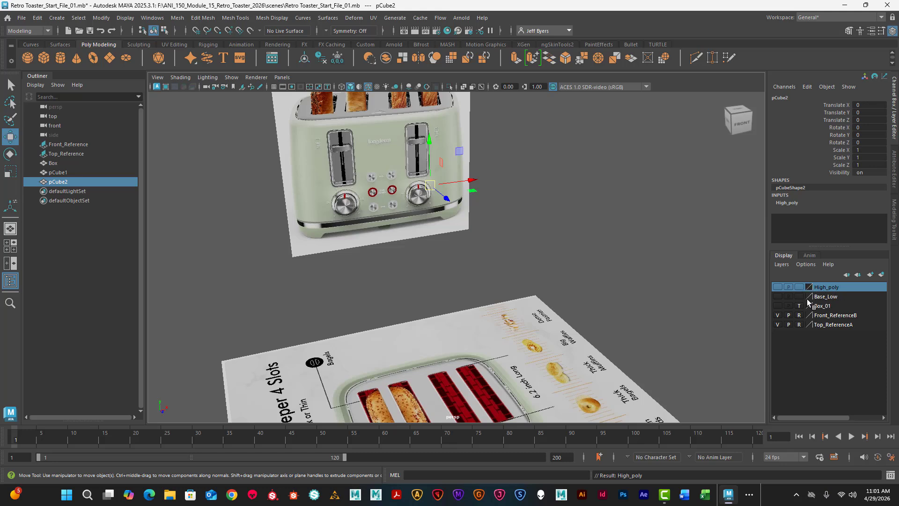
click(778, 296)
click(777, 297)
click(777, 297)
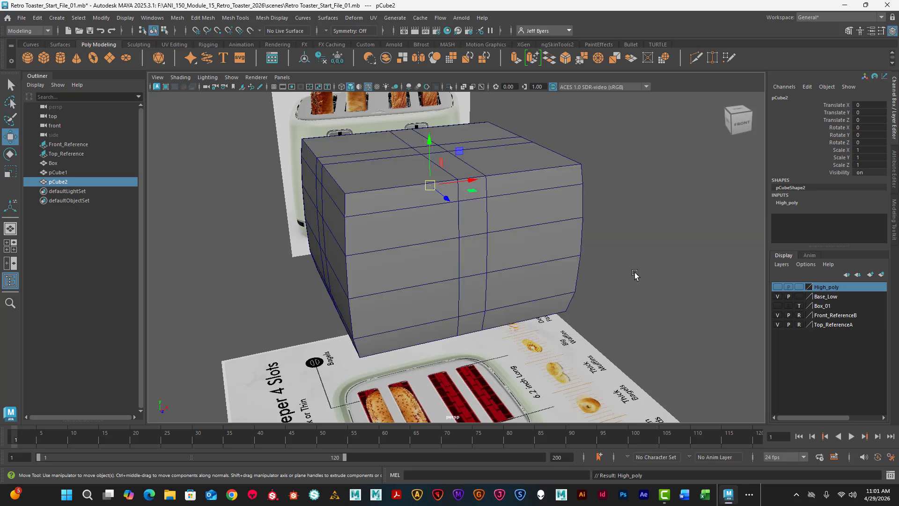
click(823, 298)
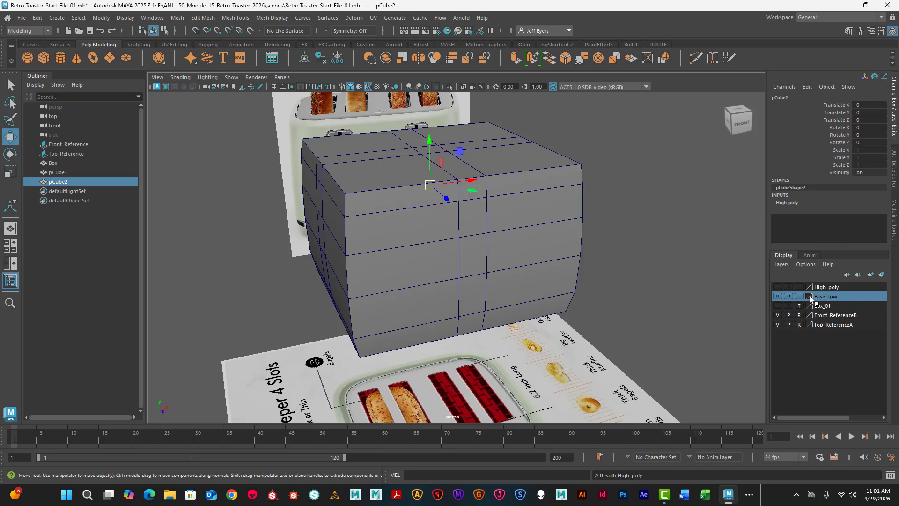
click(510, 178)
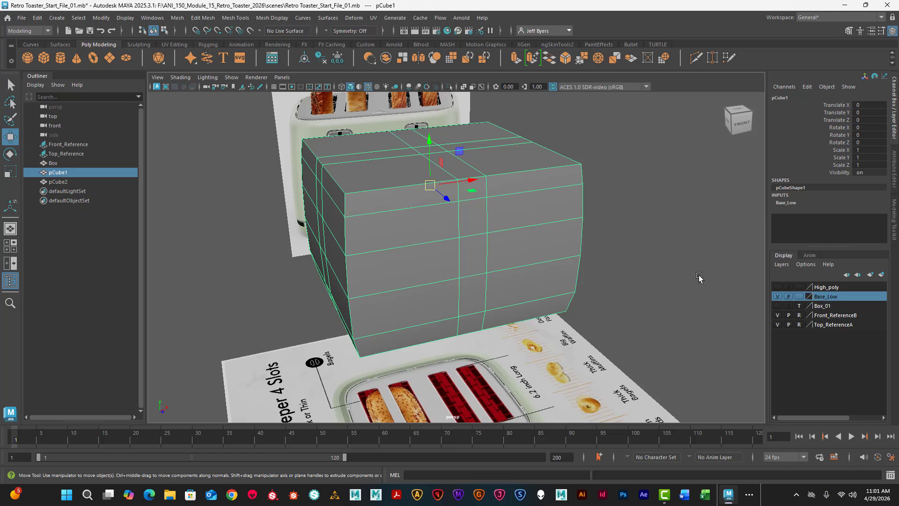
right_click(818, 296)
click(822, 288)
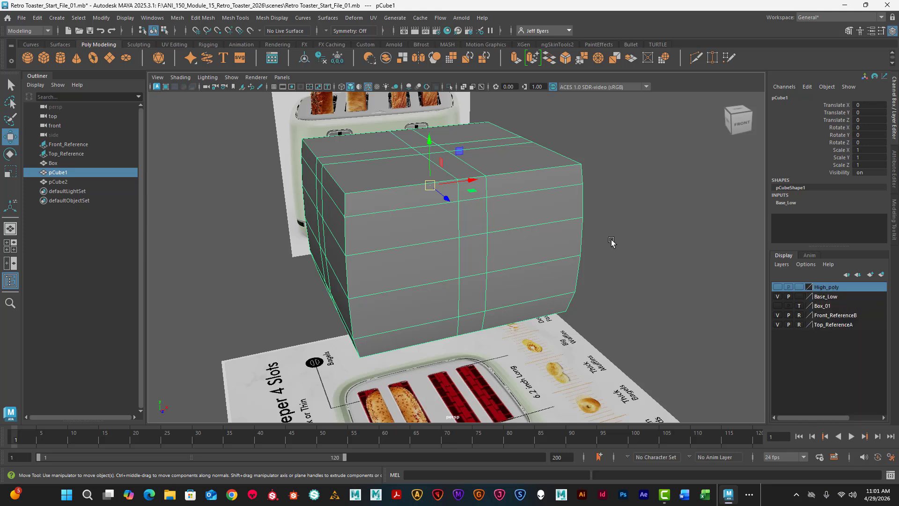
Hide the Base_Low layer, show the High_poly layer and select its mesh pCube2.
click(777, 296)
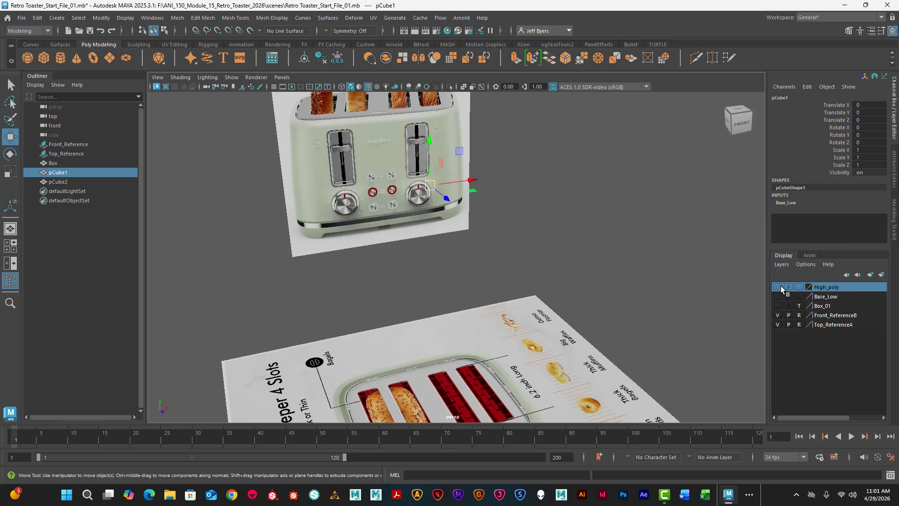
click(779, 286)
right_click(821, 287)
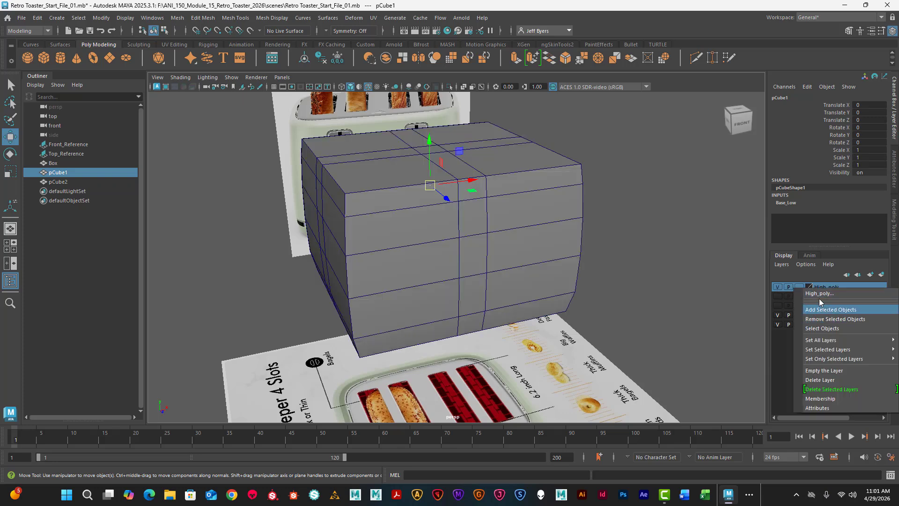
click(824, 274)
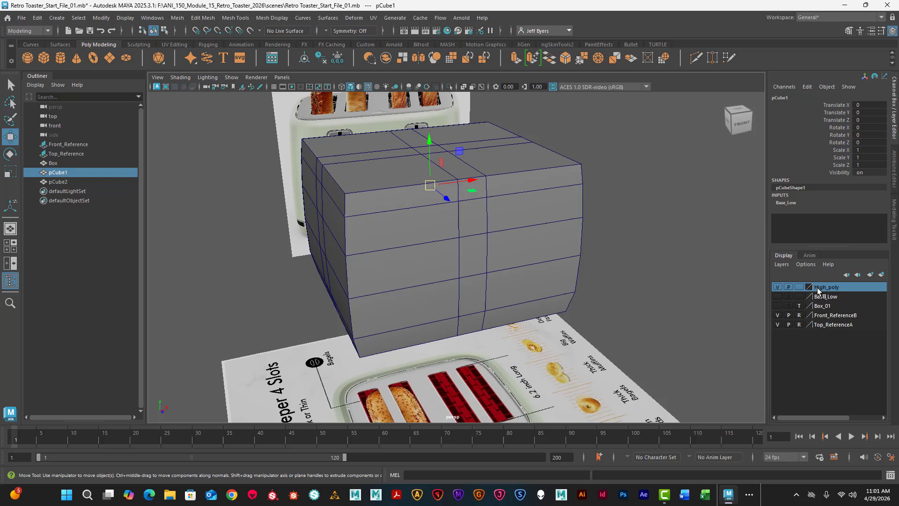
click(394, 187)
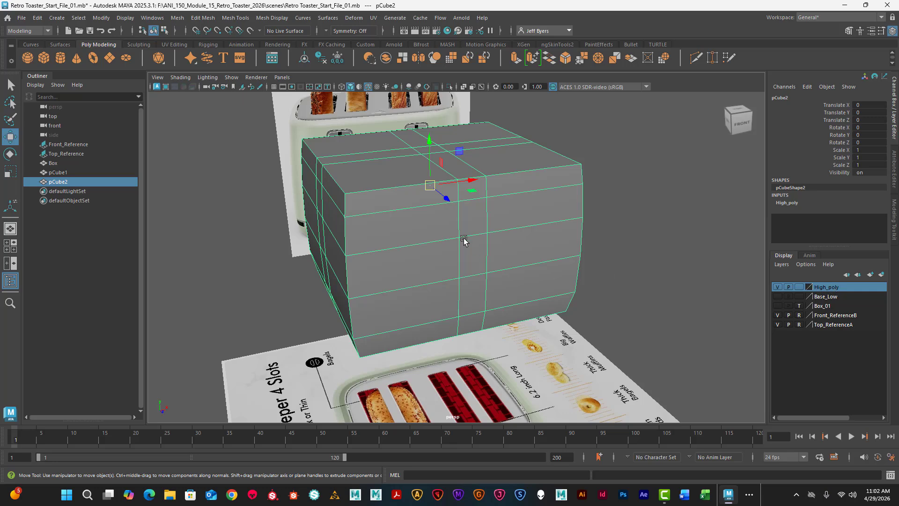
Smooth the high-poly body exponentially with 2 division levels and reselect it in object mode.
key(space)
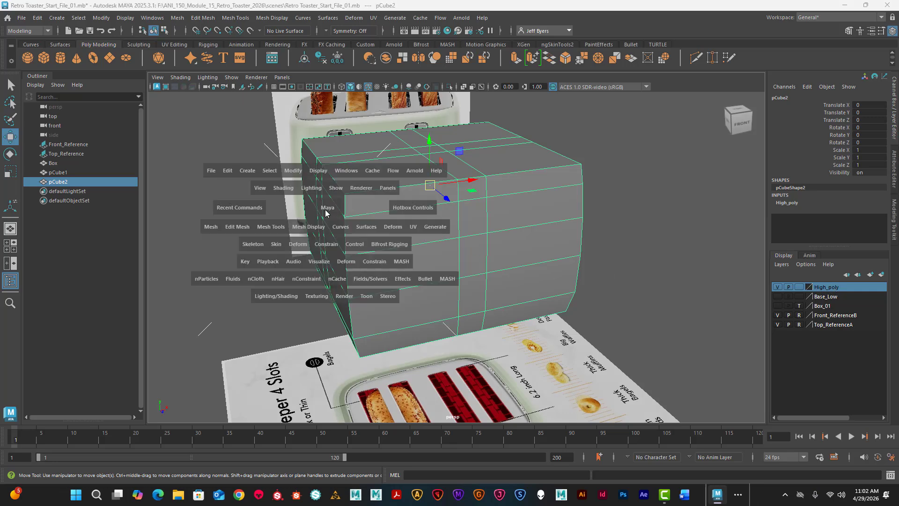
click(210, 226)
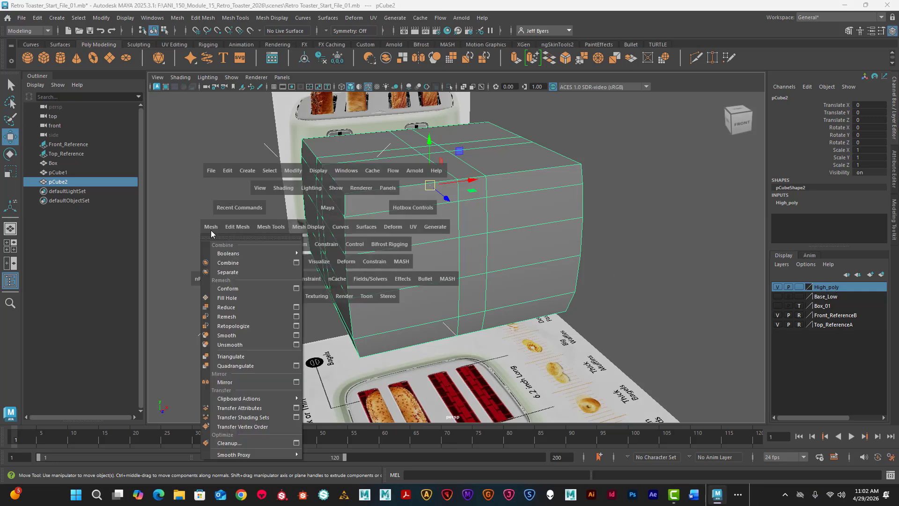
click(296, 335)
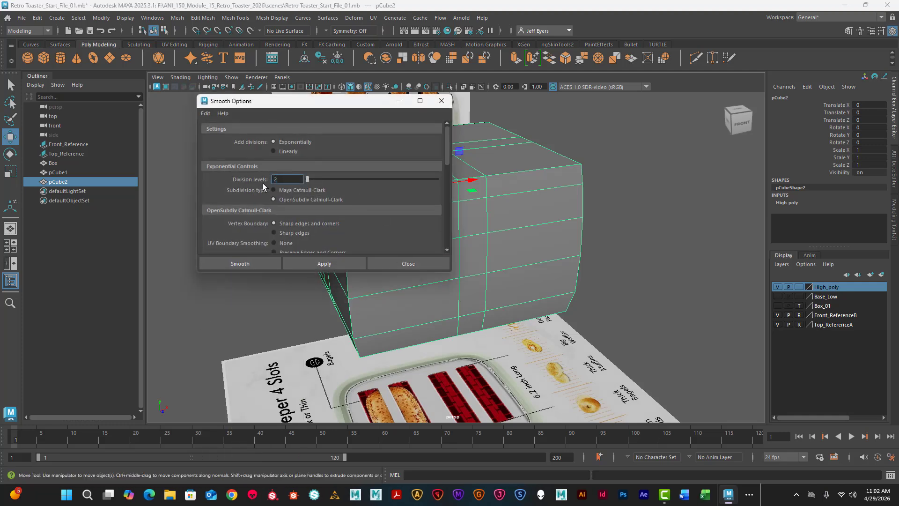
click(252, 263)
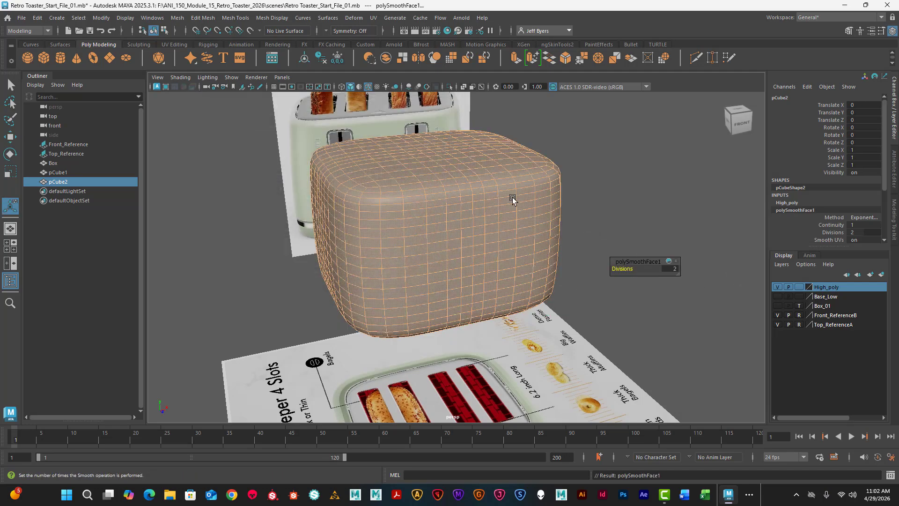
right_drag(510, 180, 508, 236)
click(564, 215)
alt+drag(560, 216, 451, 233)
click(471, 230)
Preview the body with smooth mesh display in the top view and compare its corners with the reference toaster's rim.
key(space)
key(space)
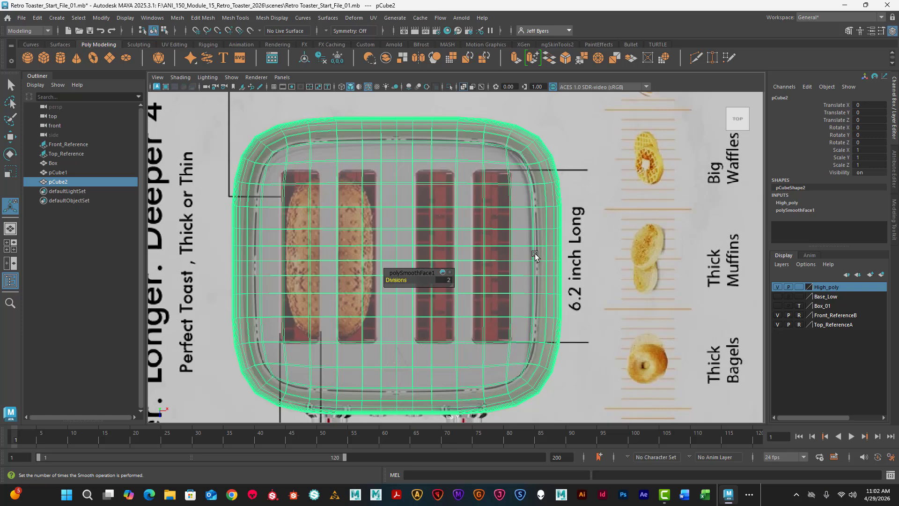
key(3)
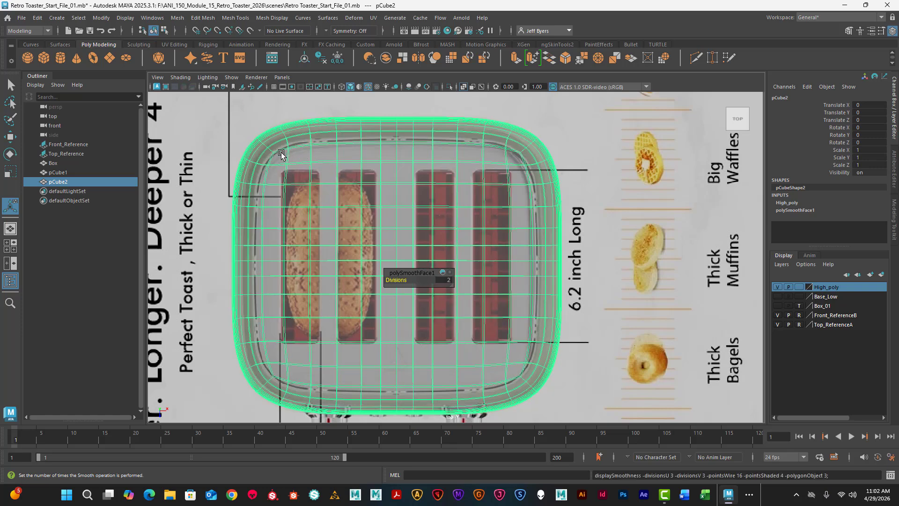
scroll(302, 156, up, 2)
alt+middle_drag(301, 156, 346, 210)
scroll(330, 195, up, 2)
alt+middle_drag(284, 176, 319, 194)
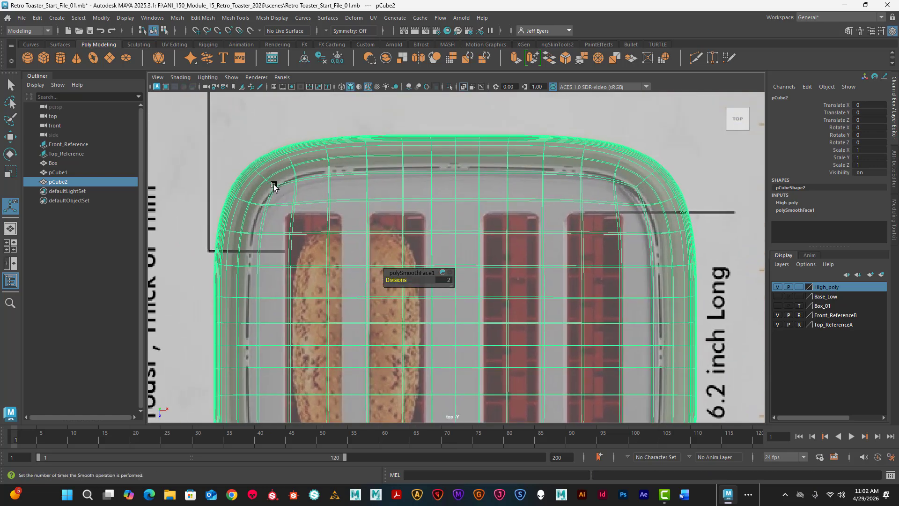
Try to move individual vertices at the body's rear left corner onto the reference's dark rim line.
right_drag(273, 184, 244, 185)
drag(262, 200, 271, 207)
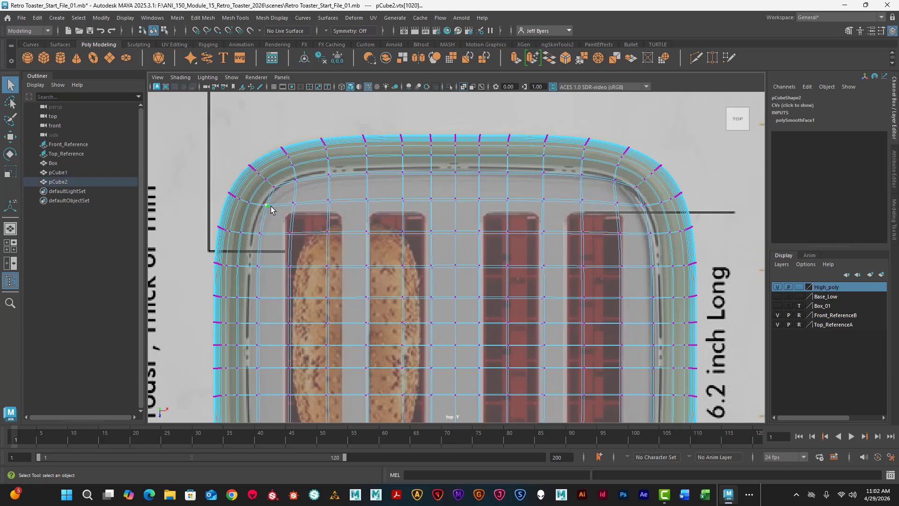
key(w)
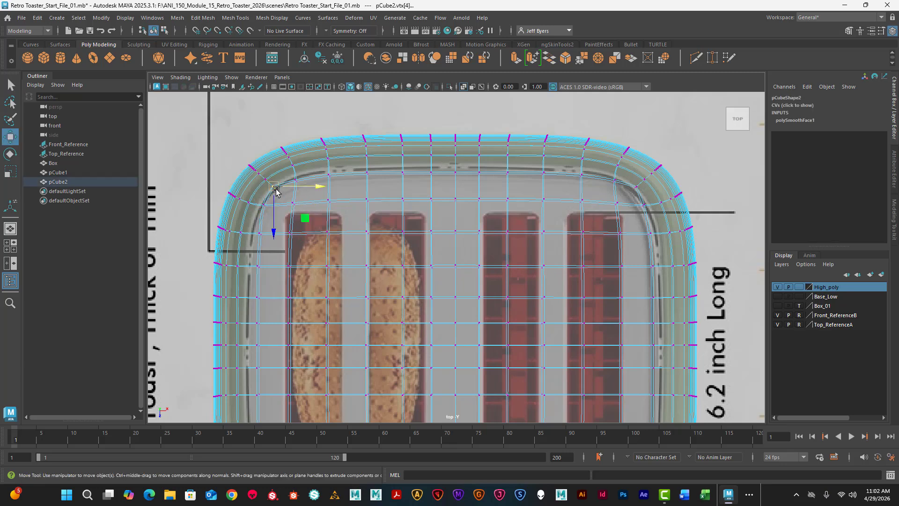
click(276, 188)
click(295, 179)
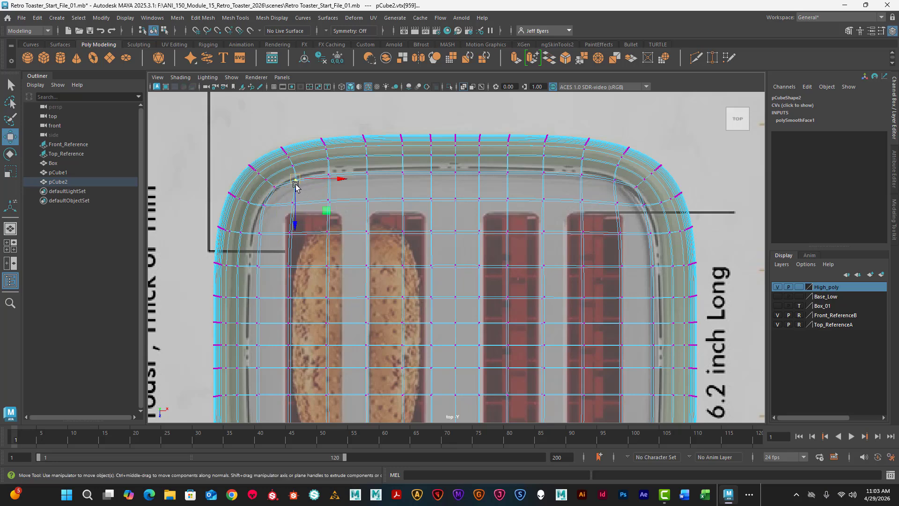
drag(295, 179, 295, 174)
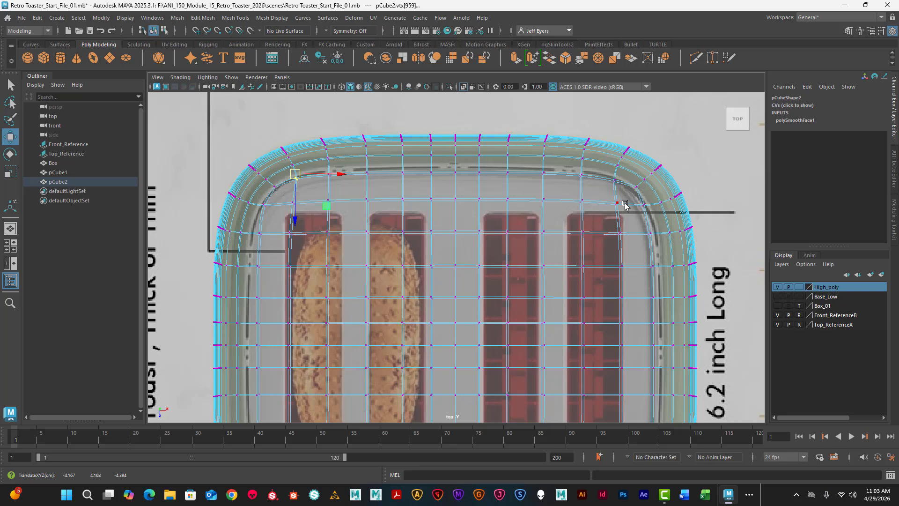
Undo the corner vertex moves and return the body to object mode with smooth mesh preview off.
key(ctrl+z)
key(ctrl+z)
key(ctrl+z)
key(ctrl+z)
key(ctrl+z)
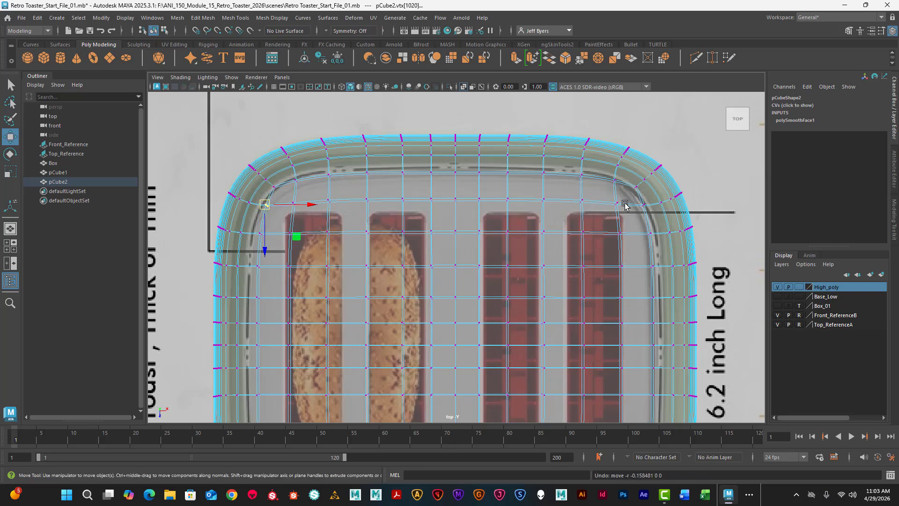
key(F8)
scroll(564, 206, down, 3)
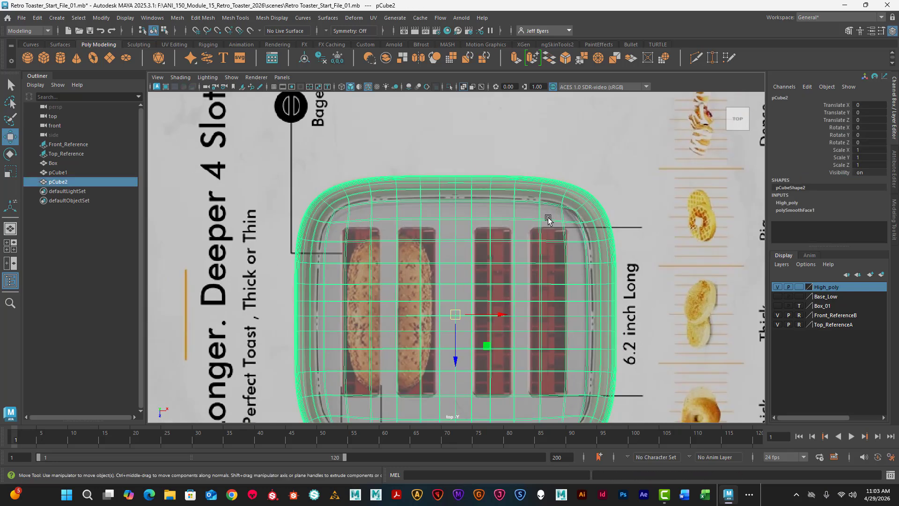
key(1)
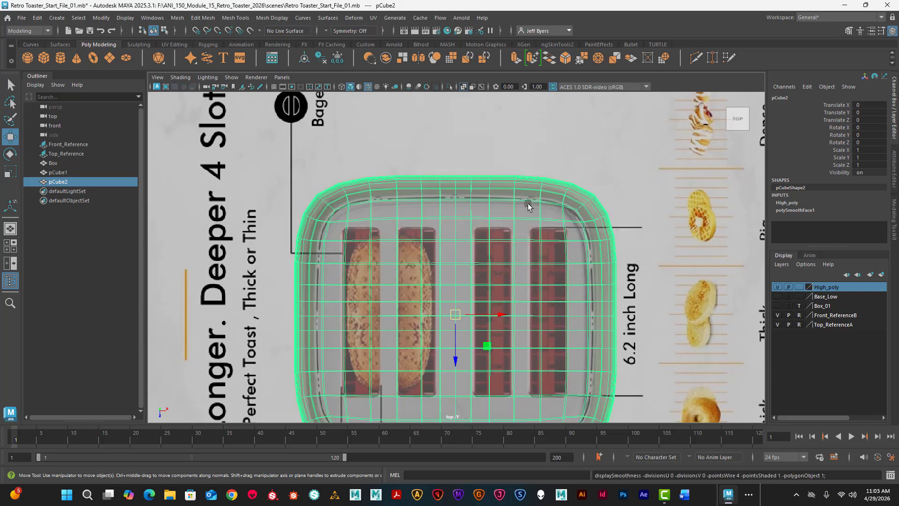
Examine how the body's edge loops line up with the toast slots in the top view, and return to perspective.
key(space)
key(space)
scroll(468, 225, up, 2)
scroll(456, 173, up, 1)
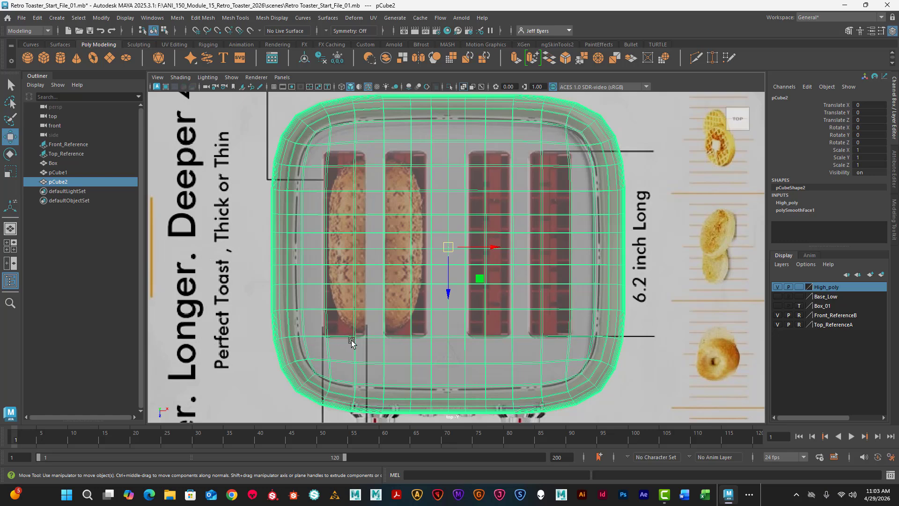
scroll(356, 310, up, 2)
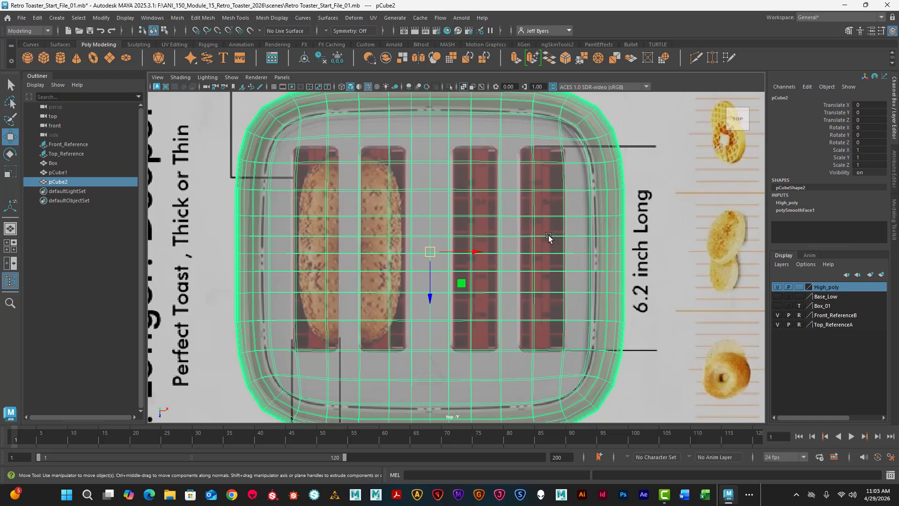
key(space)
key(space)
alt+drag(473, 291, 452, 282)
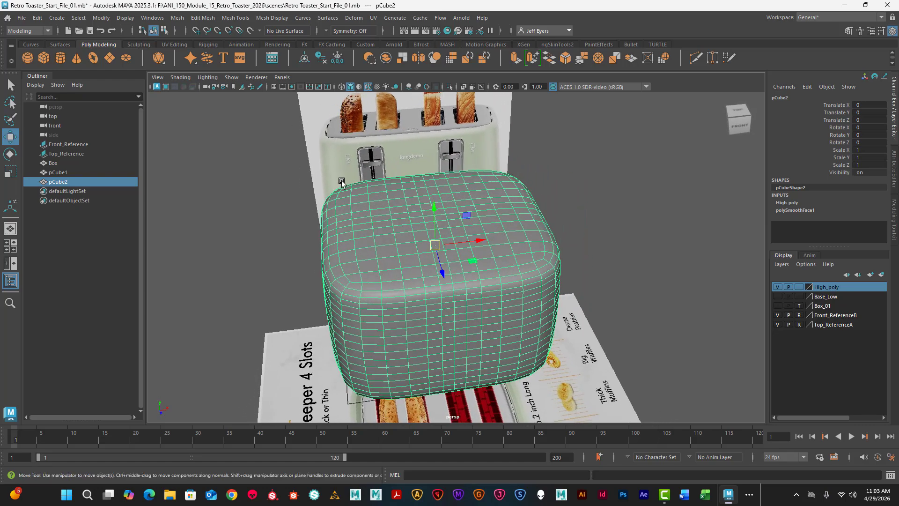
Examine the smoothed body's shape in the perspective, top and side views against the toaster references.
mouse_move(528, 243)
alt+mouse_down()
mouse_move(537, 242)
mouse_move(521, 243)
alt+mouse_up()
alt+drag(527, 243, 506, 254)
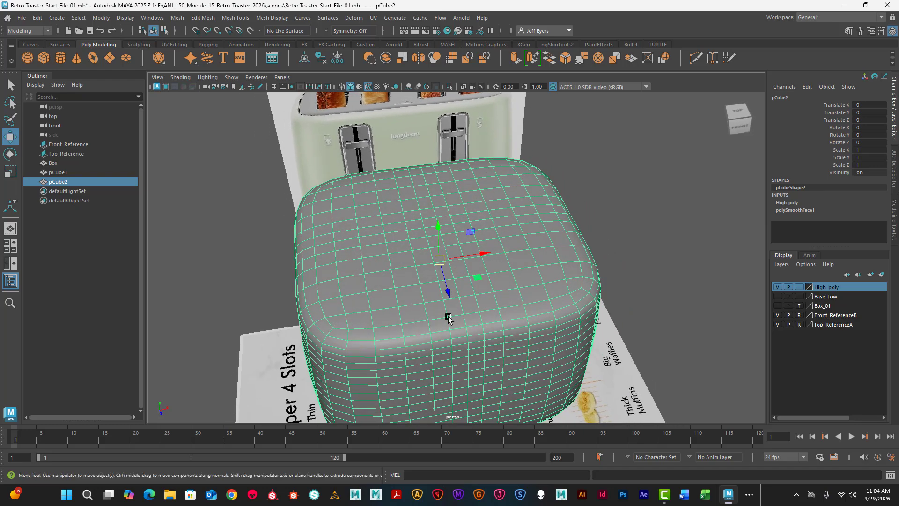
key(space)
key(space)
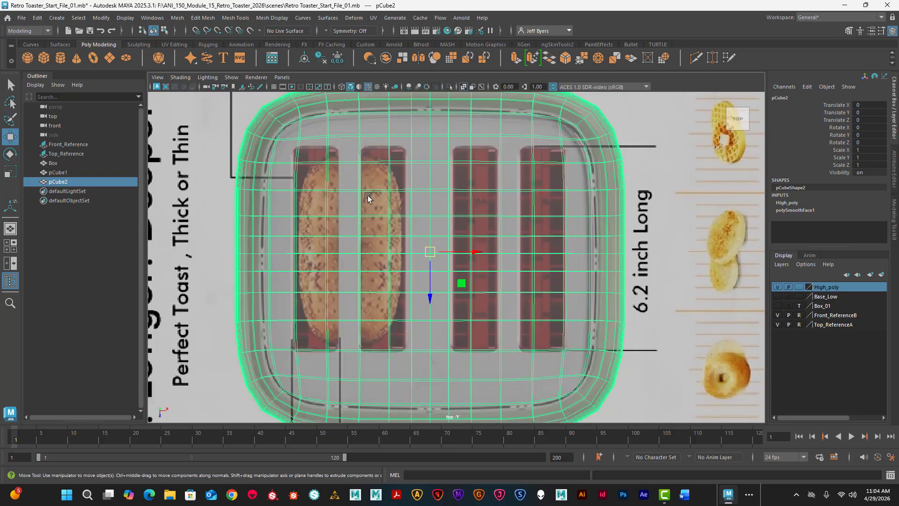
key(space)
key(space)
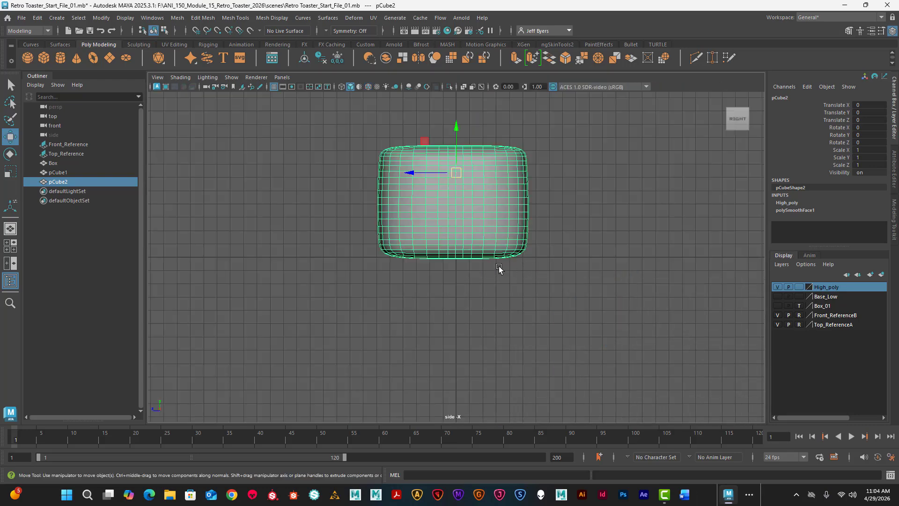
key(space)
key(space)
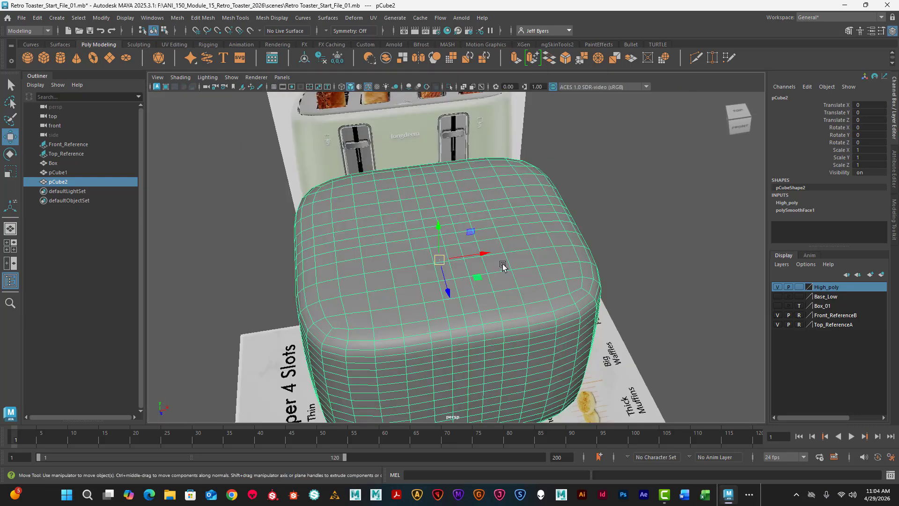
alt+drag(502, 266, 479, 242)
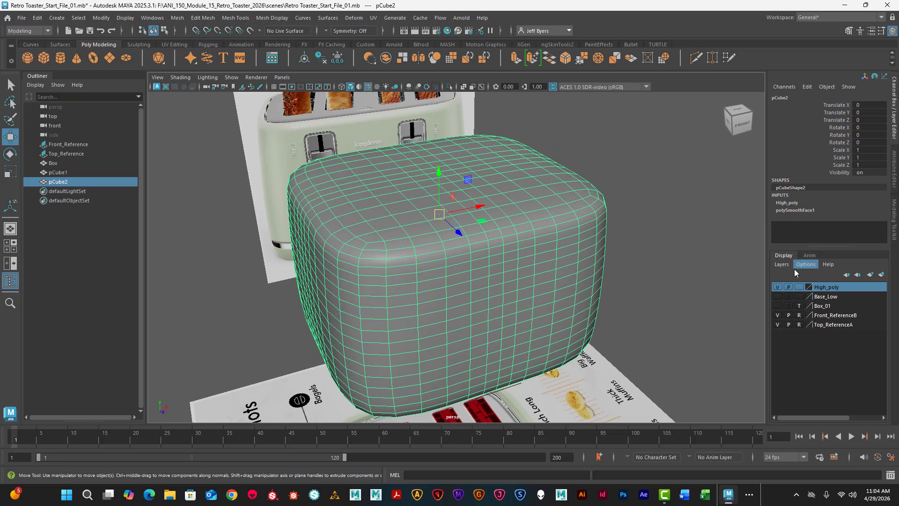
Duplicate the high-poly body and put the copy on a new display layer named Topper.
click(777, 287)
click(777, 286)
key(ctrl+d)
click(880, 275)
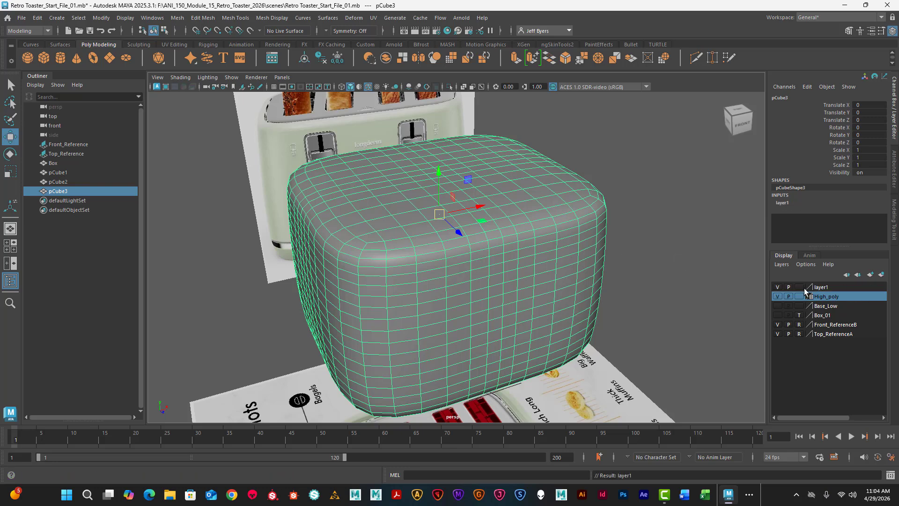
double_click(825, 287)
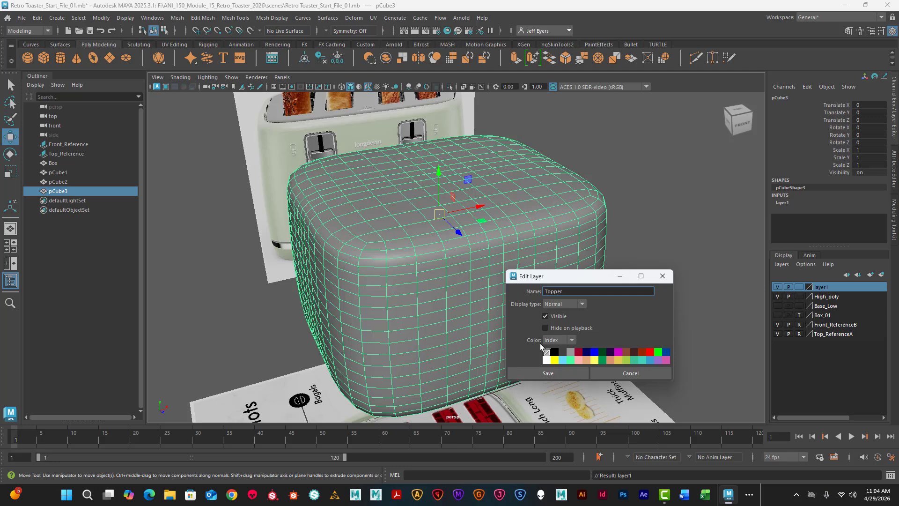
click(560, 371)
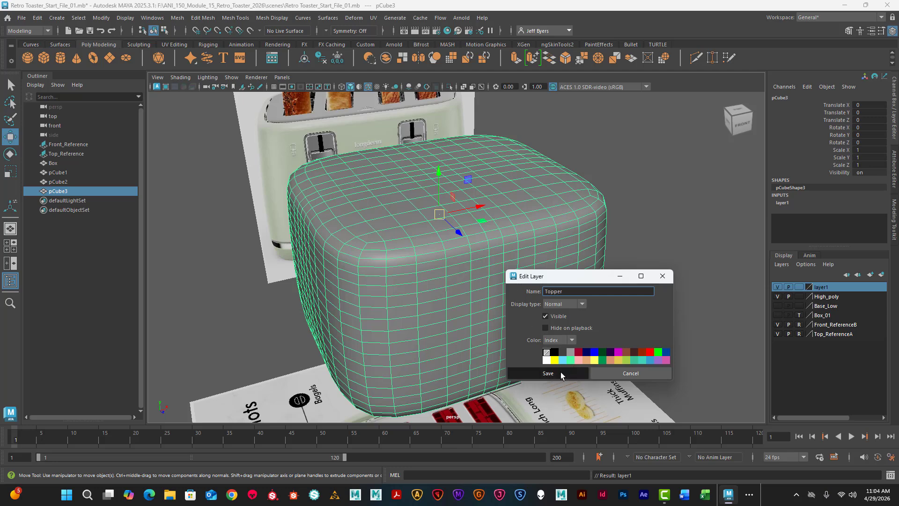
Compare the two bodies by toggling the Topper and High_poly layers, leaving Topper shown and High_poly hidden.
click(777, 288)
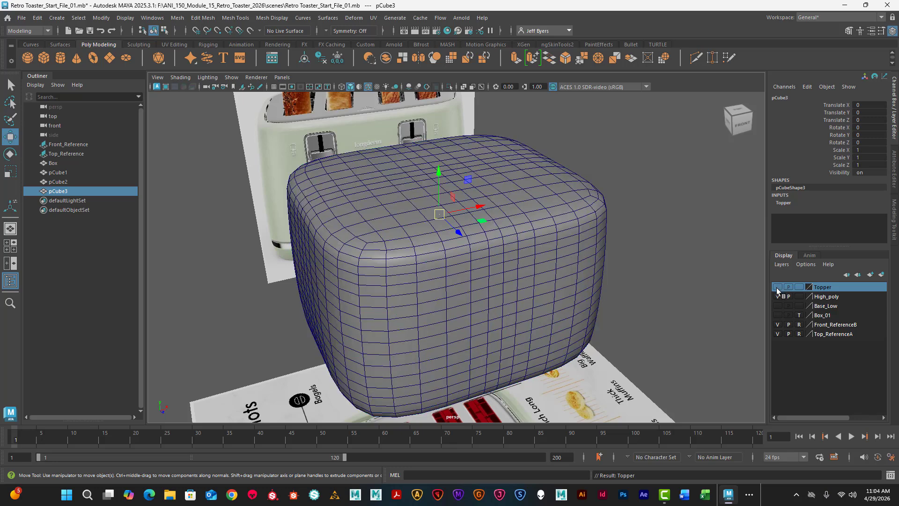
click(777, 297)
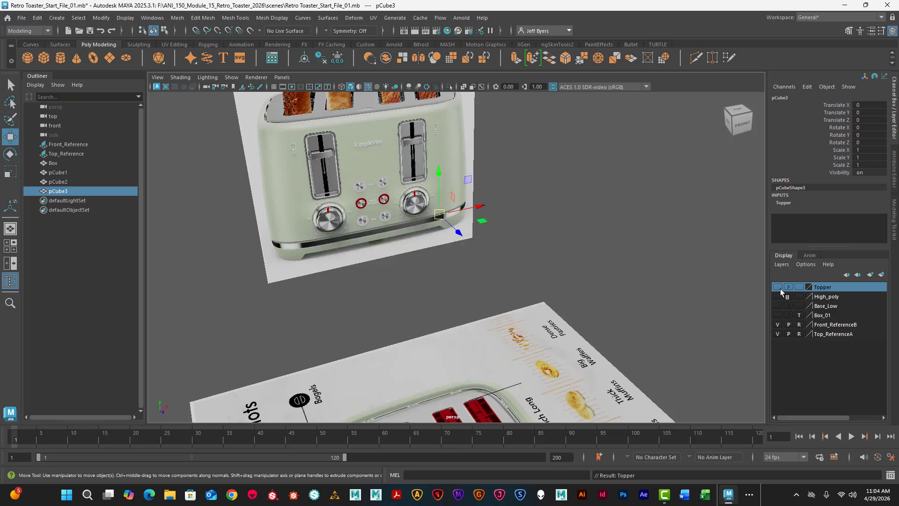
click(777, 286)
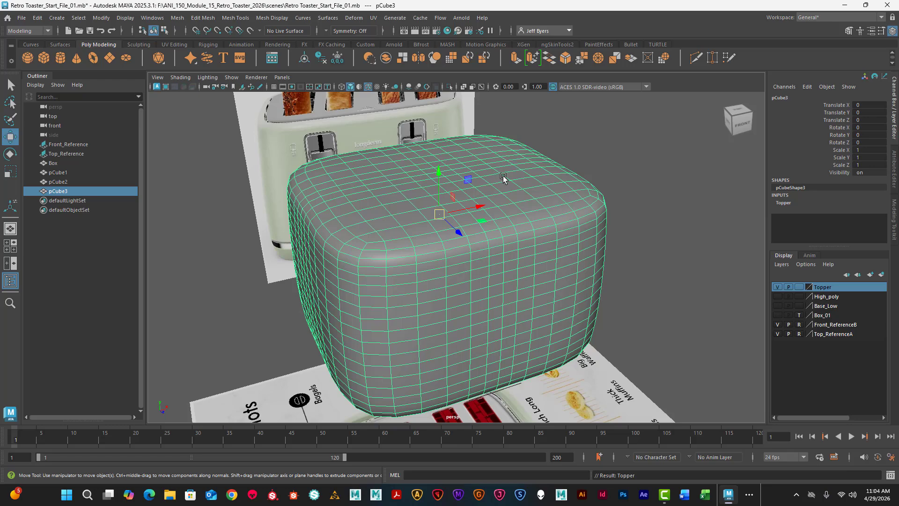
alt+drag(503, 175, 320, 137)
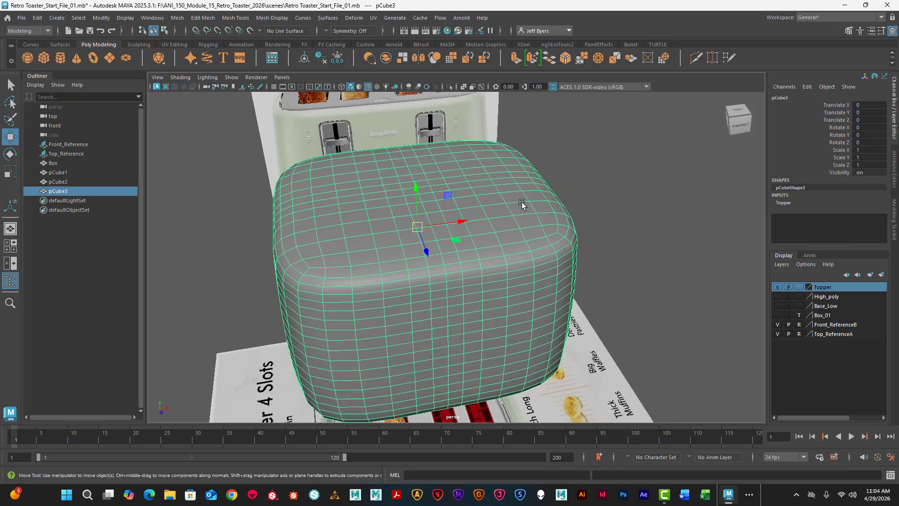
alt+drag(522, 205, 680, 280)
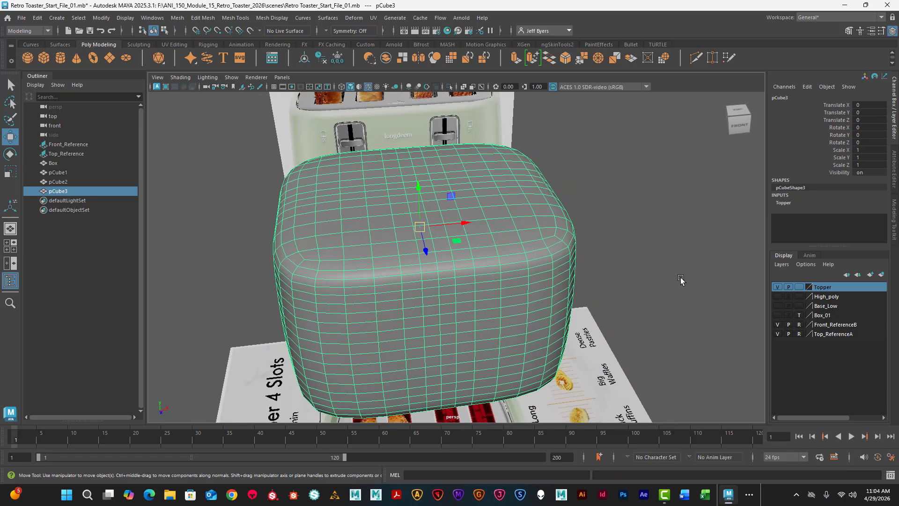
click(777, 287)
click(777, 296)
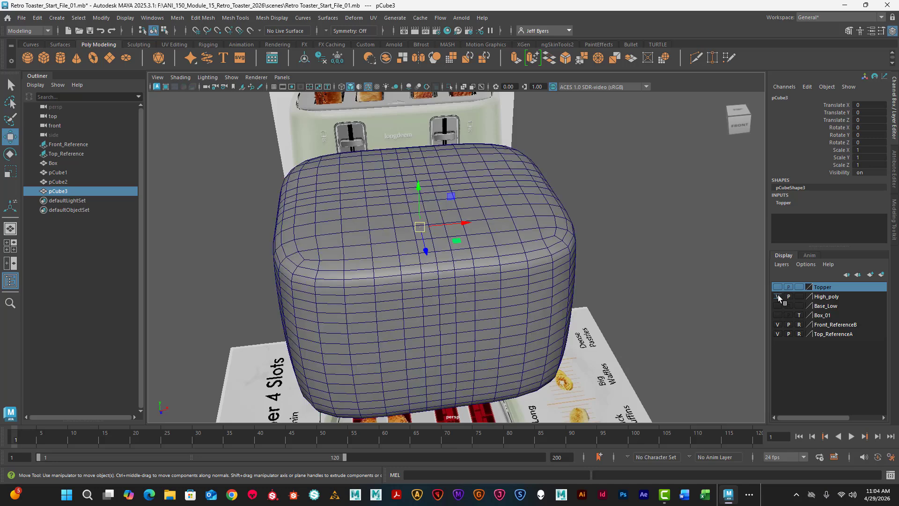
click(777, 296)
click(778, 286)
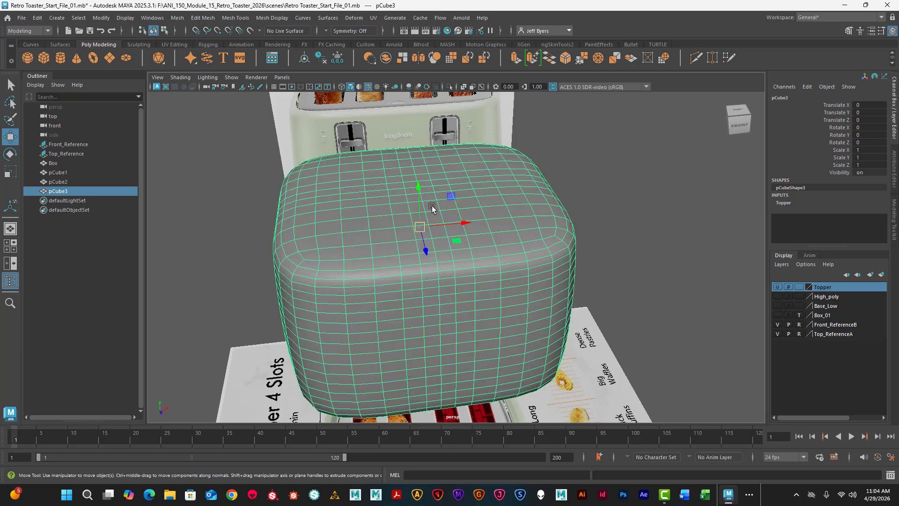
Select the front rows of faces across the copied body's top surface, undoing any accidental whole-mesh selection.
alt+drag(434, 208, 333, 194)
right_drag(333, 193, 331, 220)
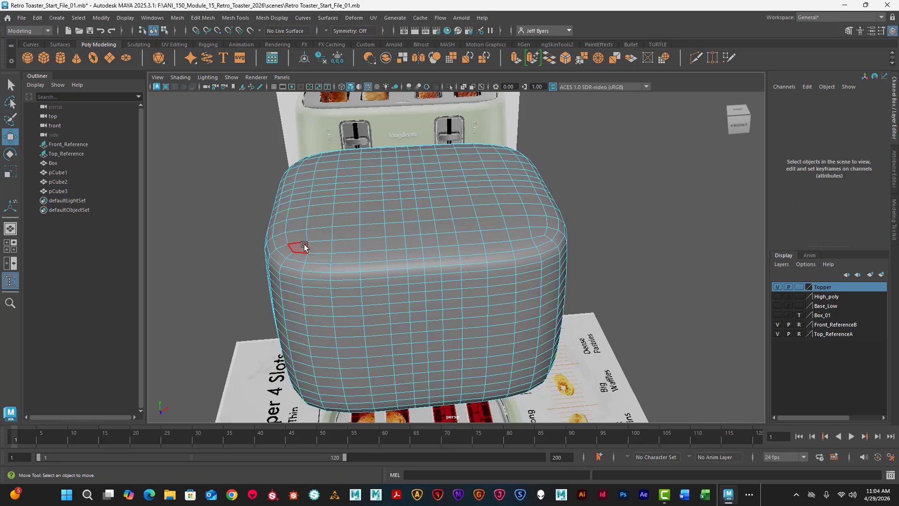
click(303, 247)
shift+click(517, 228)
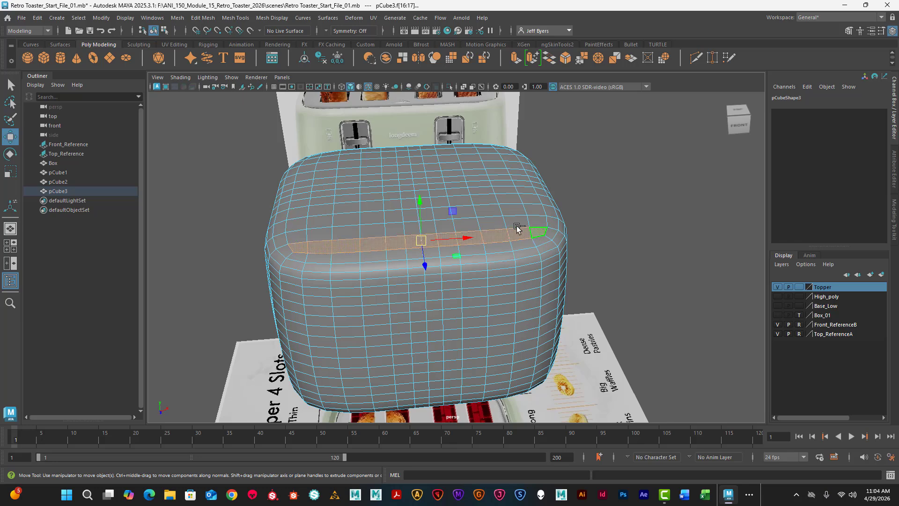
shift+click(298, 237)
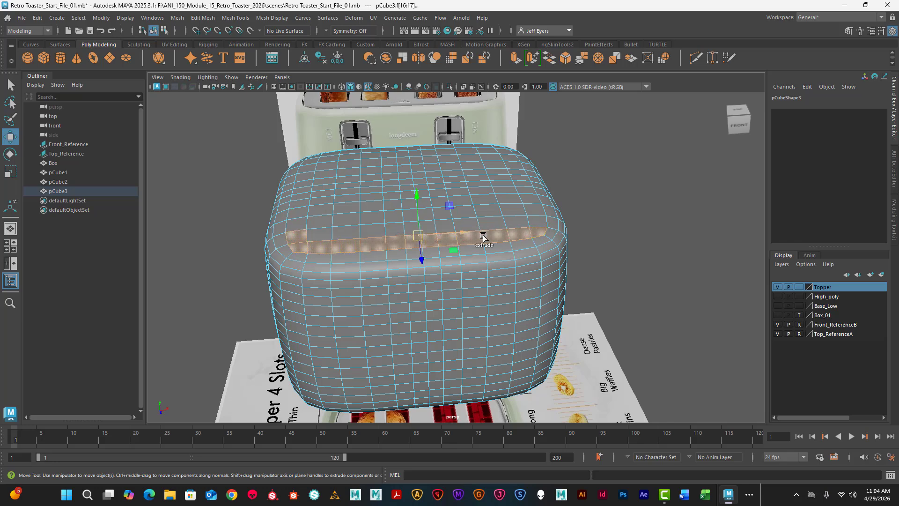
shift+click(534, 224)
shift+click(299, 216)
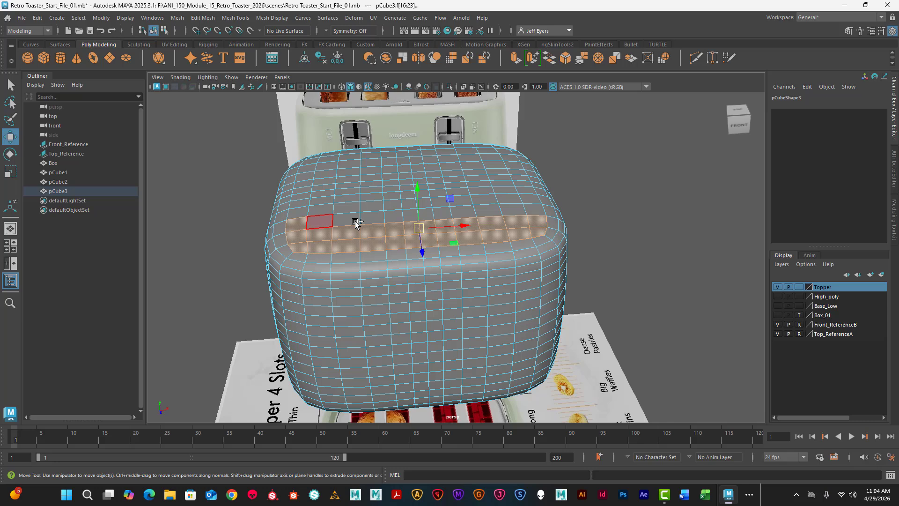
shift+click(529, 210)
shift+click(299, 210)
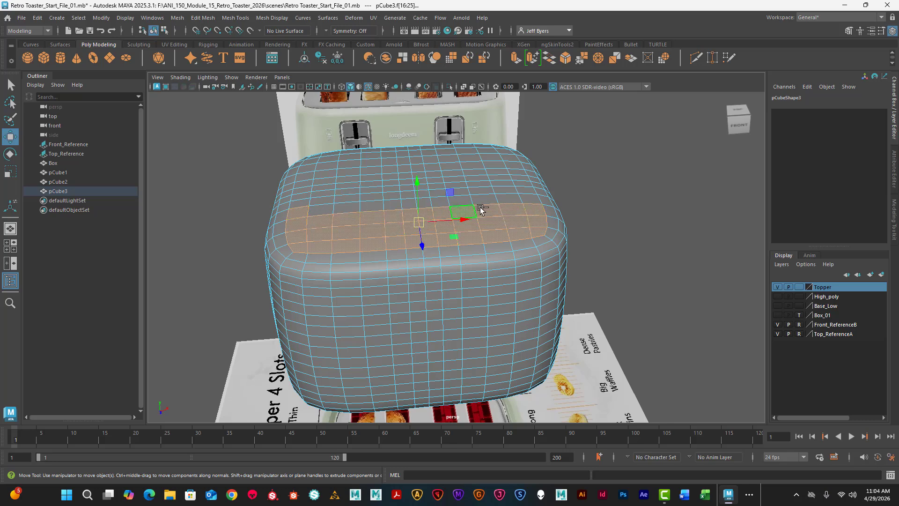
shift+click(525, 195)
shift+double_click(532, 199)
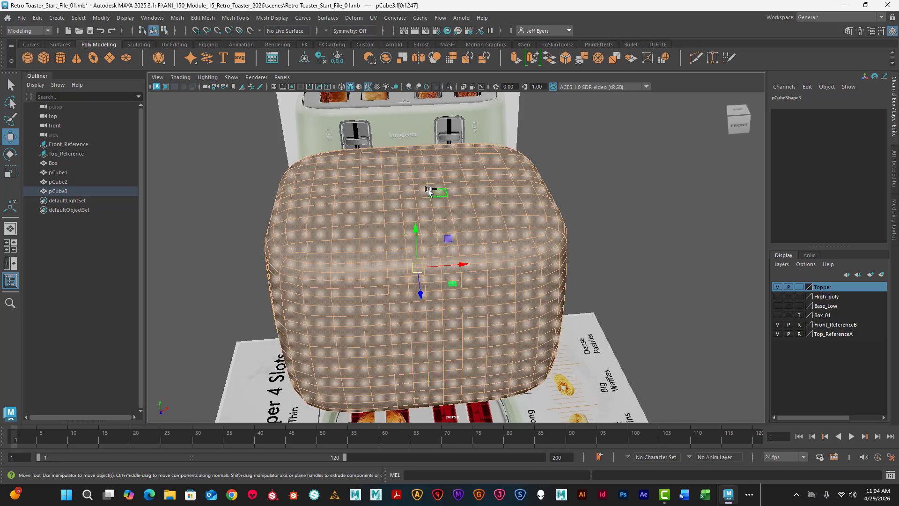
key(ctrl+z)
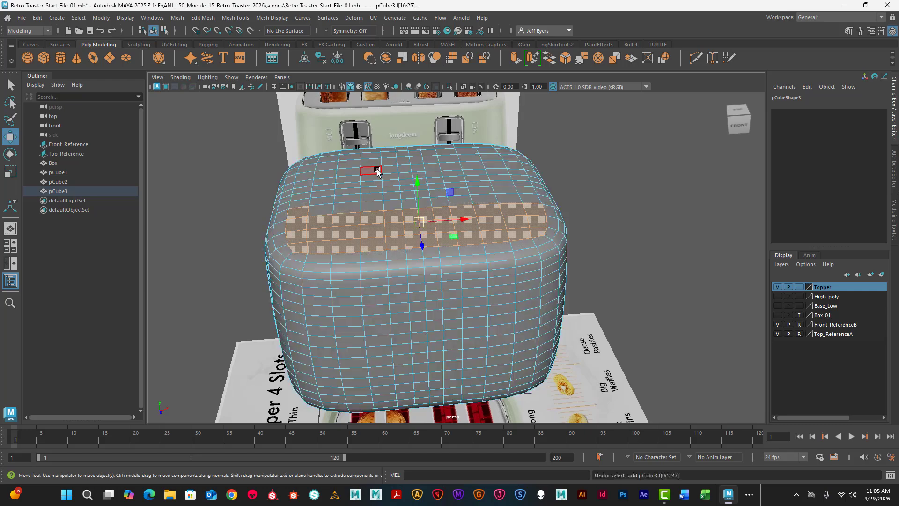
Add the remaining top faces inside the reference's rim line to the selection with the Paint Selection Tool in the top view.
alt+drag(369, 174, 363, 195)
key(space)
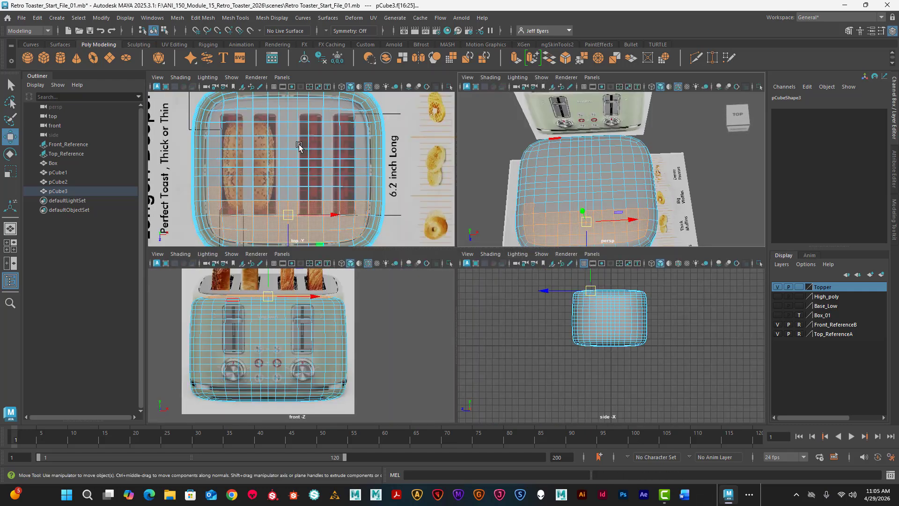
key(space)
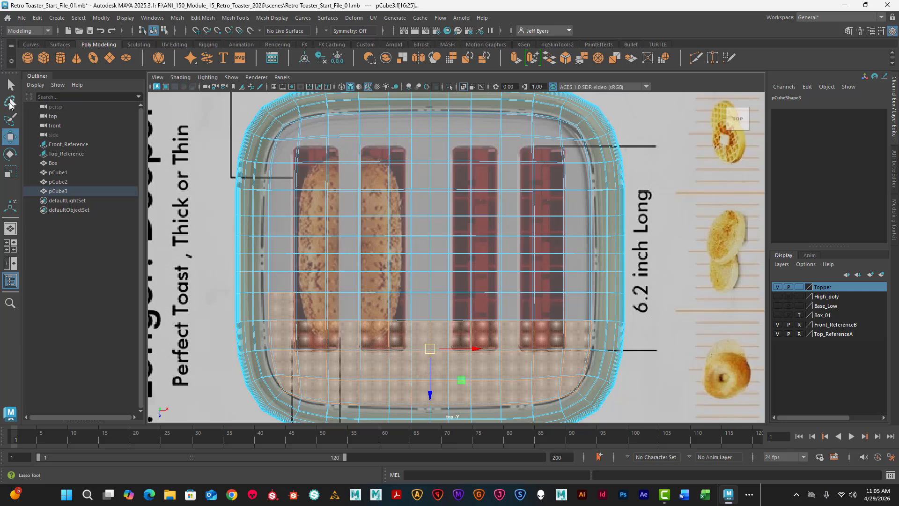
click(10, 121)
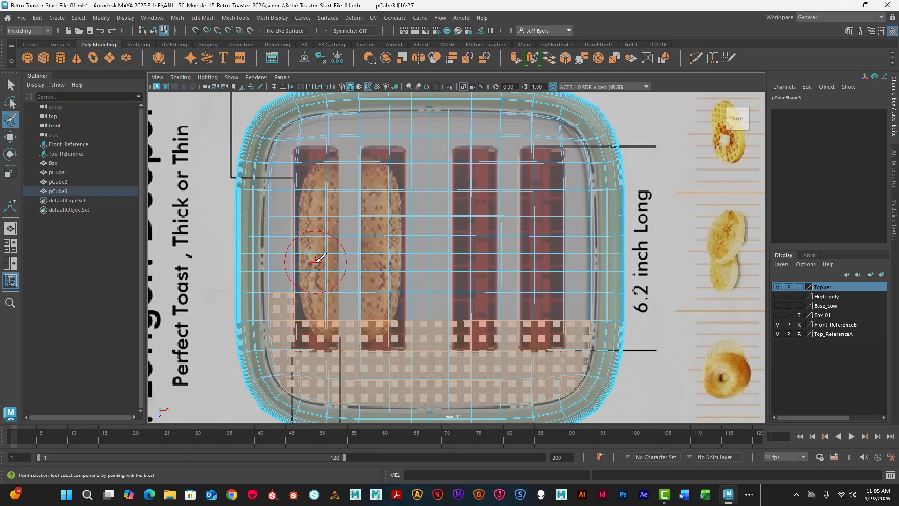
mouse_move(295, 279)
mouse_down()
mouse_move(301, 137)
mouse_move(437, 123)
mouse_move(568, 143)
mouse_move(568, 290)
mouse_move(465, 170)
mouse_move(443, 314)
mouse_move(490, 228)
mouse_move(435, 189)
mouse_move(408, 290)
mouse_move(377, 220)
mouse_move(338, 215)
mouse_move(346, 336)
mouse_move(374, 309)
mouse_move(487, 253)
mouse_move(474, 249)
mouse_up()
key(space)
key(space)
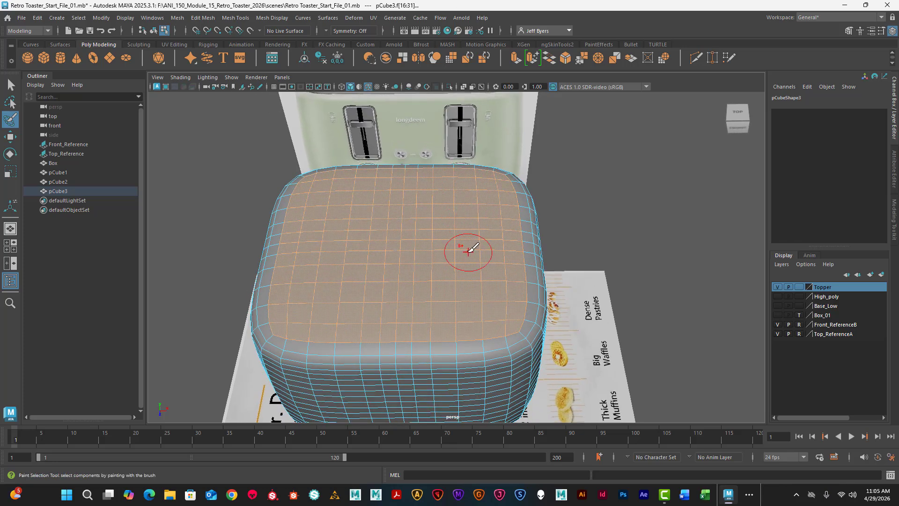
key(q)
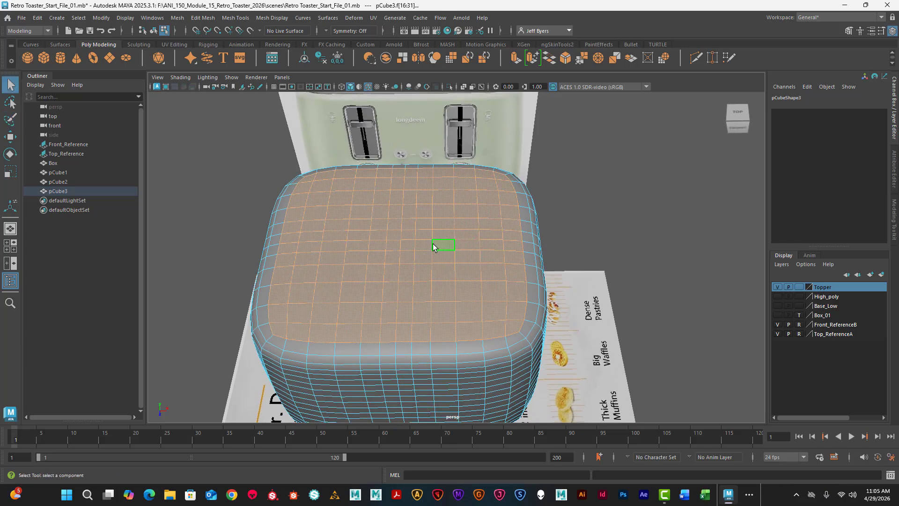
alt+drag(432, 247, 423, 215)
key(space)
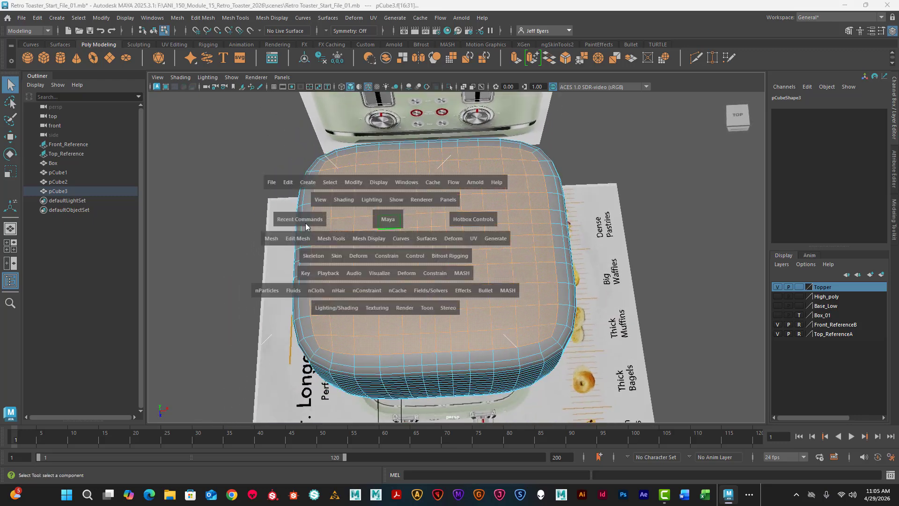
key(space)
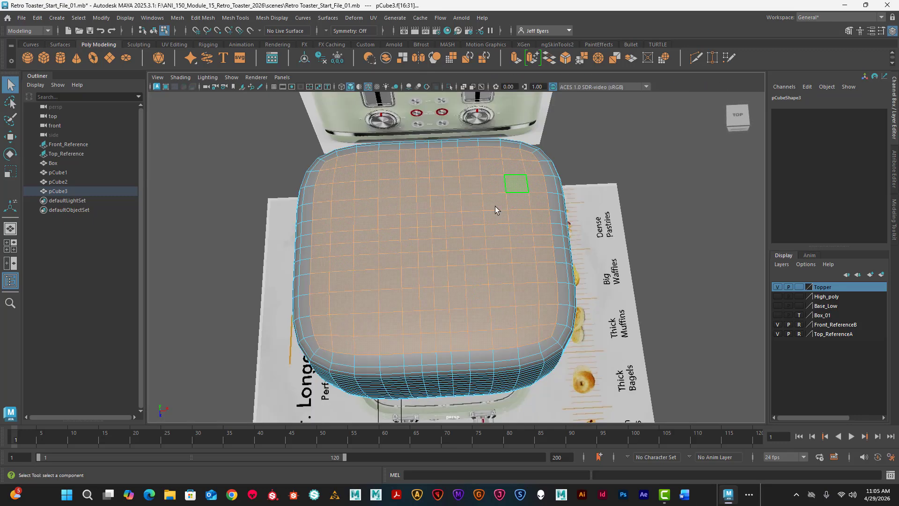
alt+drag(469, 229, 446, 251)
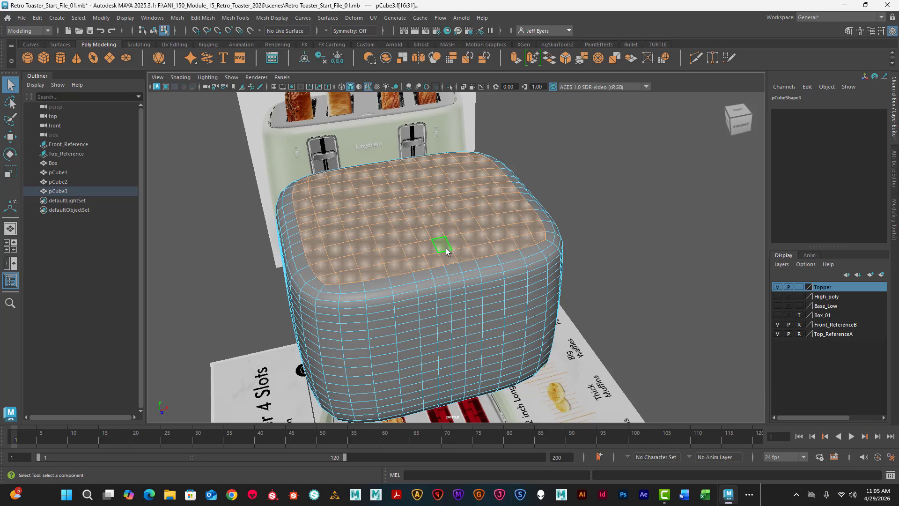
Extract the selected top faces of the copied body into a separate piece and select that piece in object mode.
key(space)
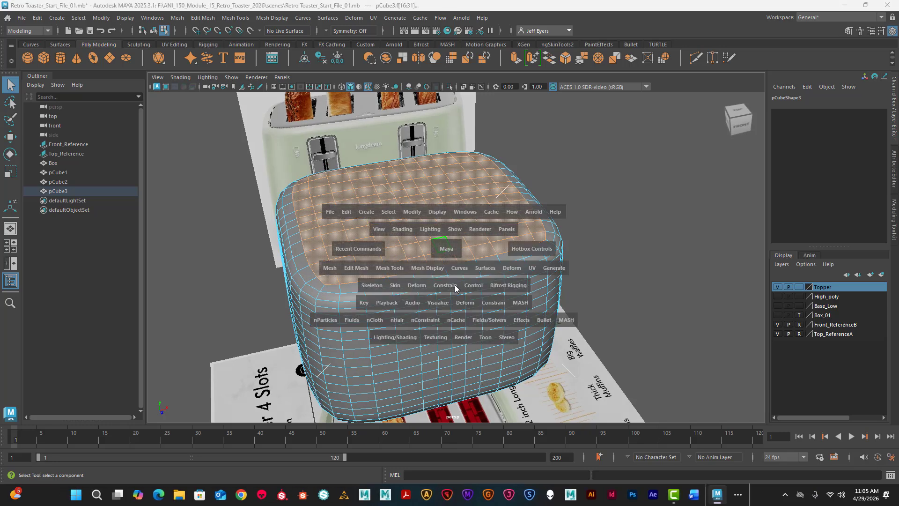
click(359, 267)
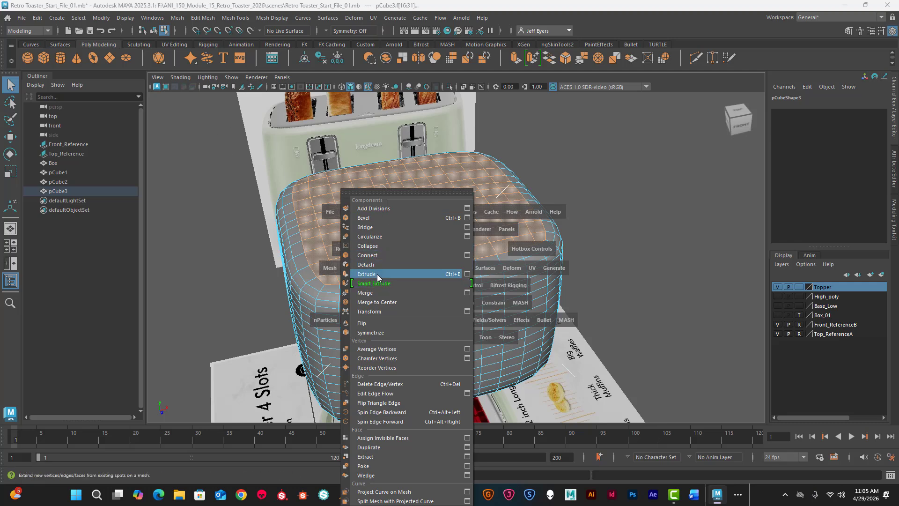
click(293, 273)
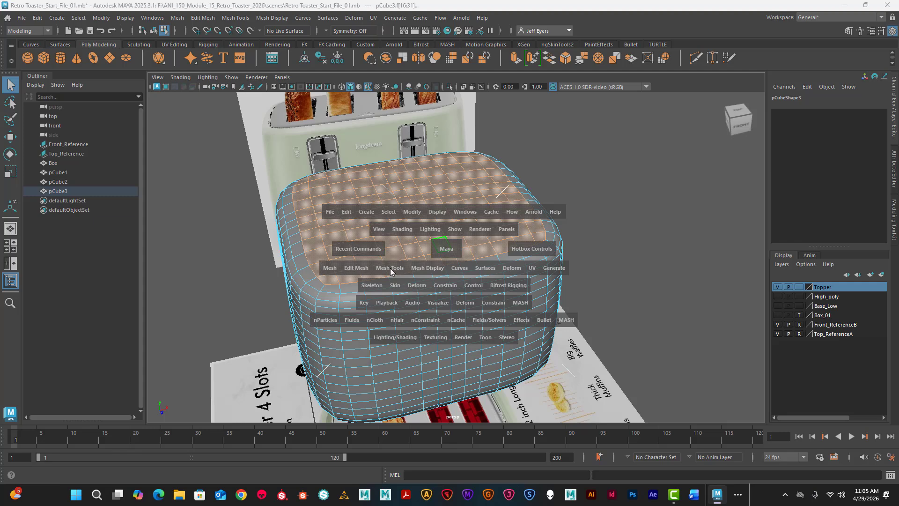
key(space)
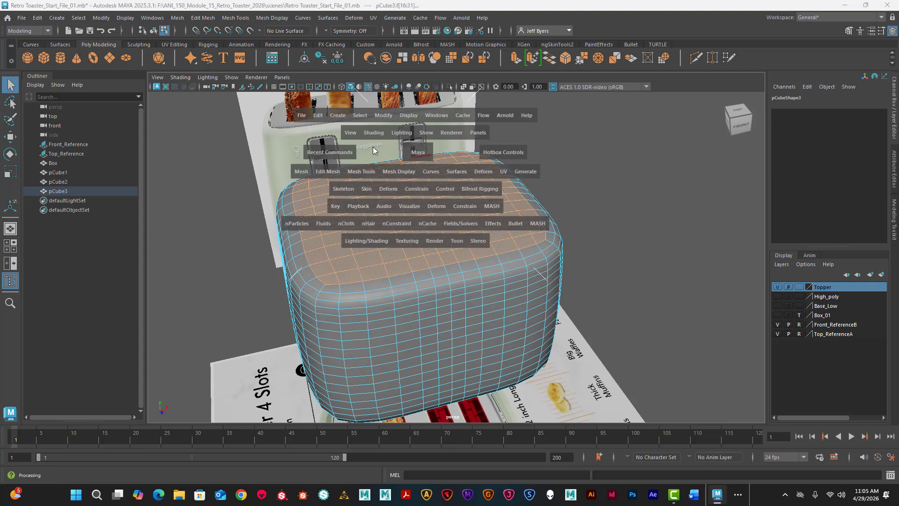
click(367, 172)
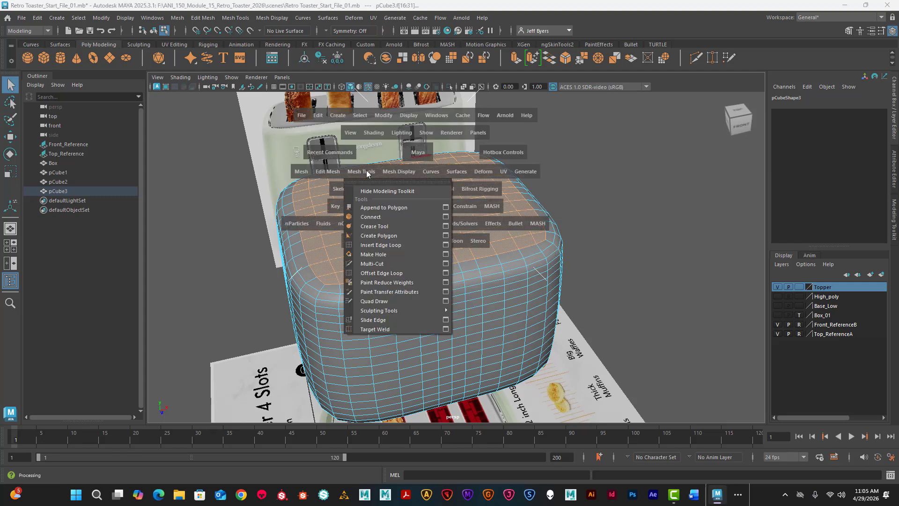
click(329, 172)
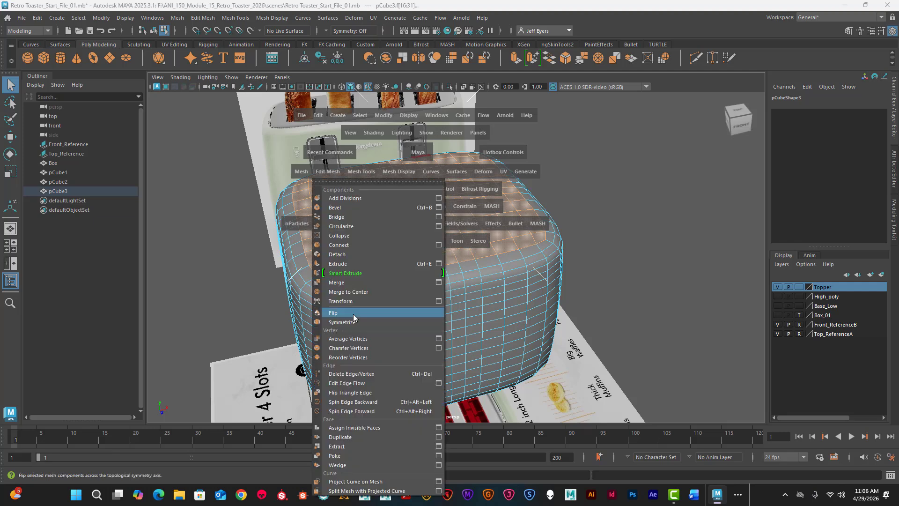
click(338, 447)
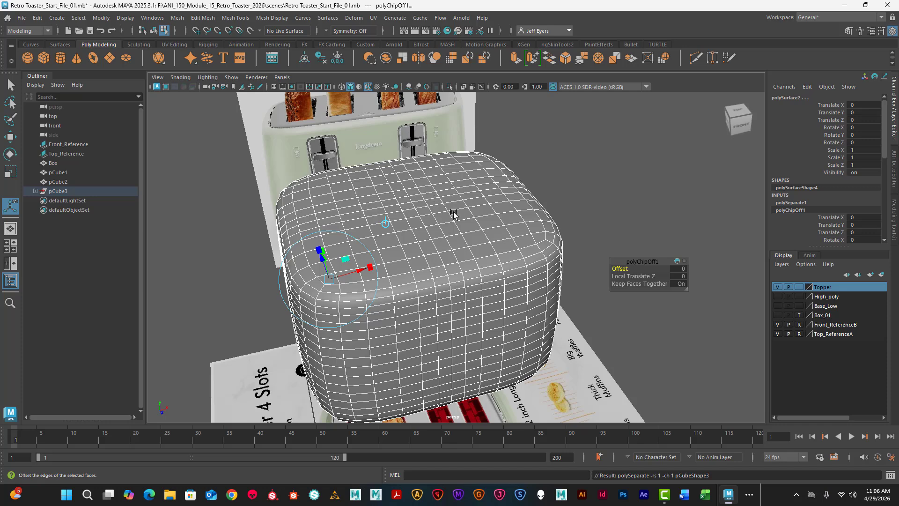
right_drag(464, 207, 443, 262)
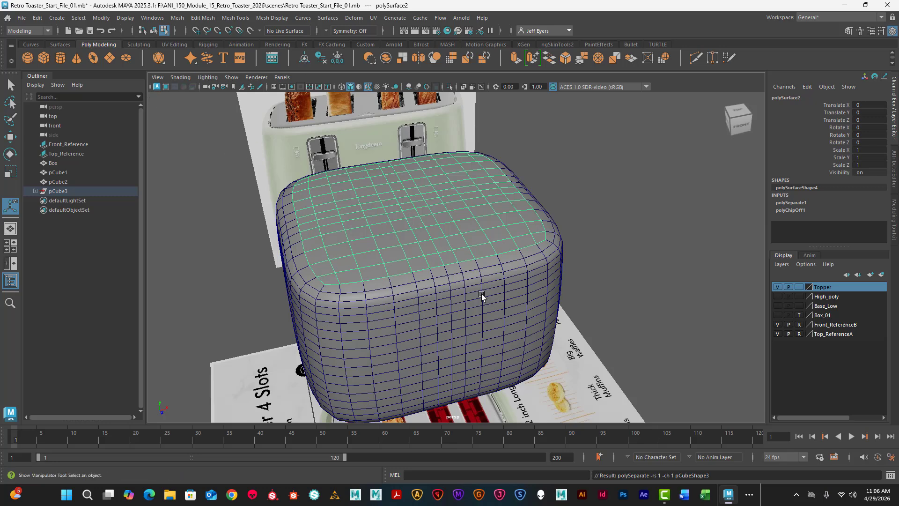
Center the extracted top piece's pivot and raise the piece above the body to about 13.34 in Translate Y.
alt+drag(479, 297, 413, 198)
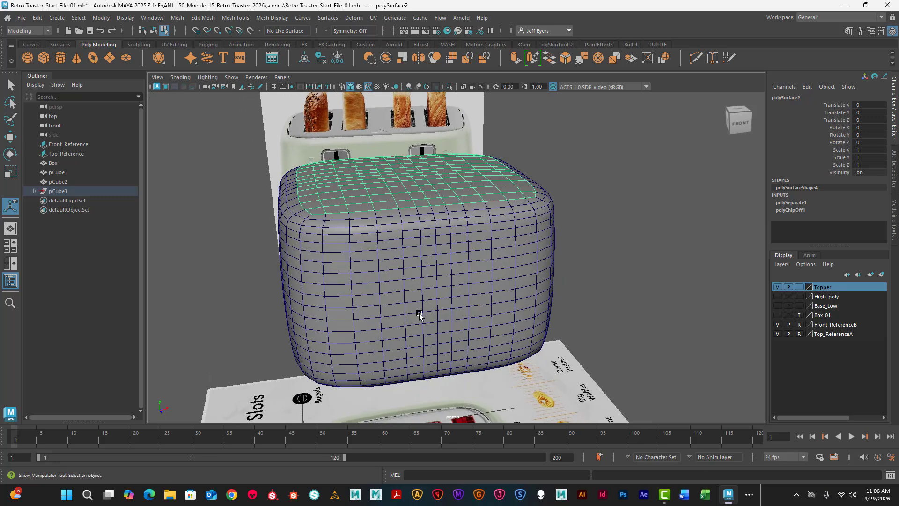
alt+drag(448, 332, 339, 104)
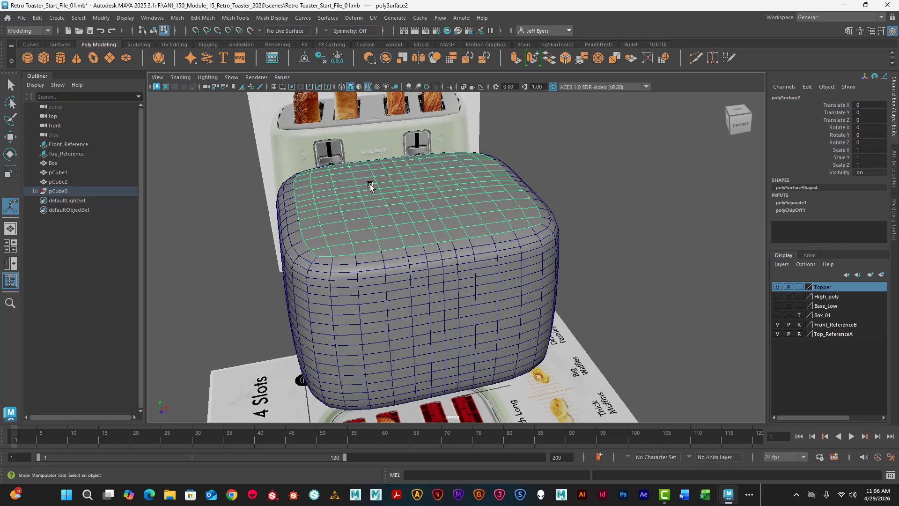
key(w)
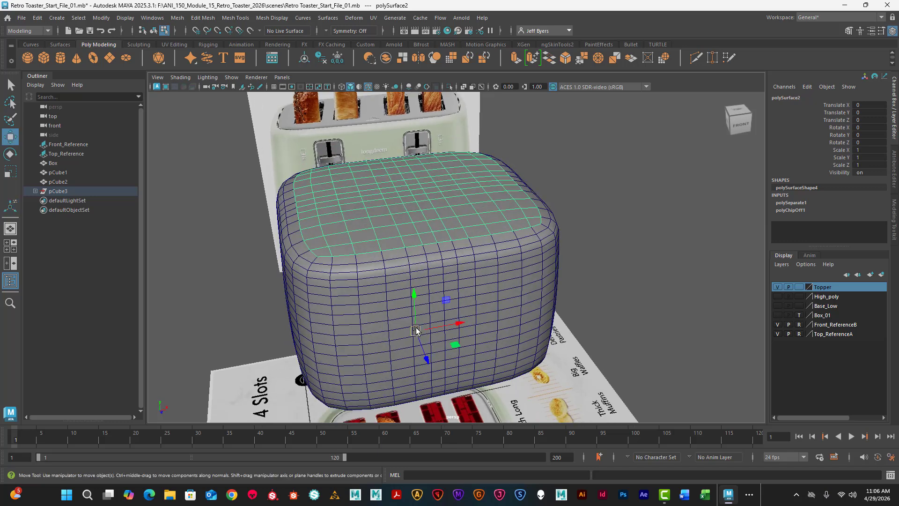
click(305, 60)
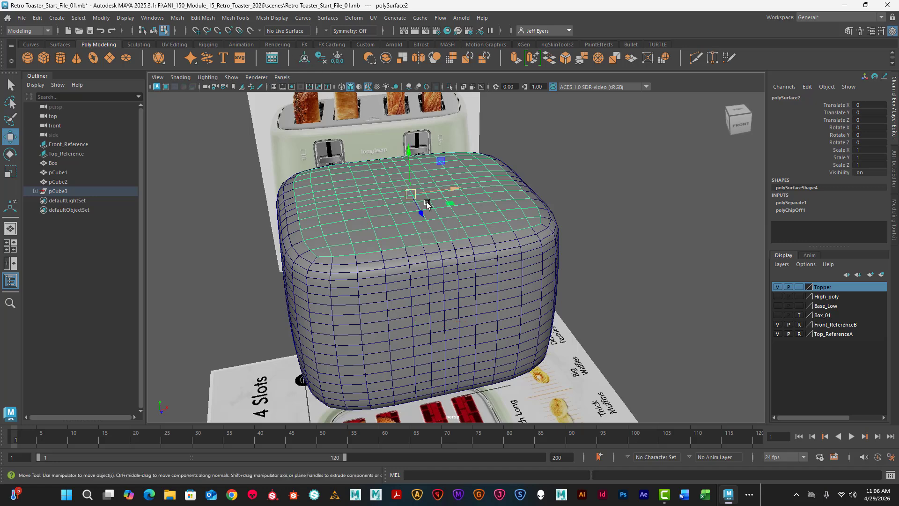
alt+drag(423, 212, 431, 71)
alt+drag(433, 141, 453, 224)
scroll(453, 224, down, 6)
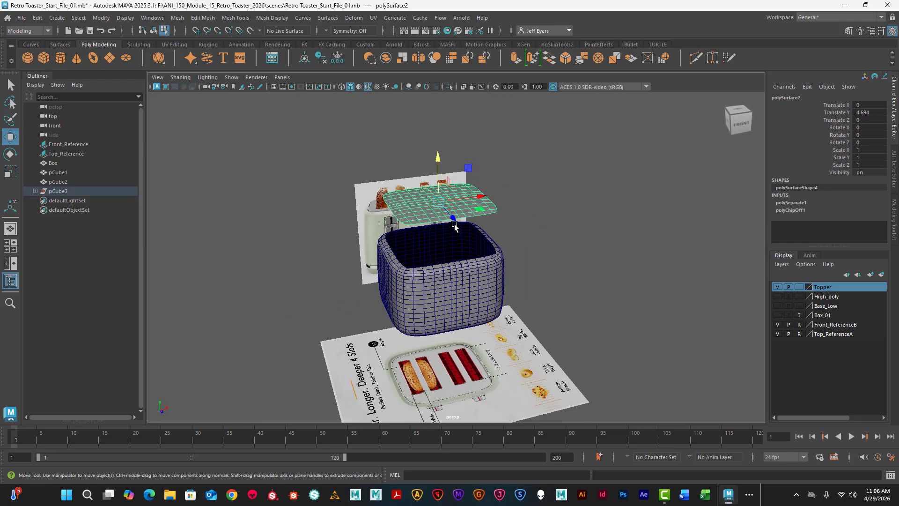
alt+middle_drag(446, 207, 429, 244)
drag(417, 202, 425, 115)
alt+drag(447, 252, 432, 247)
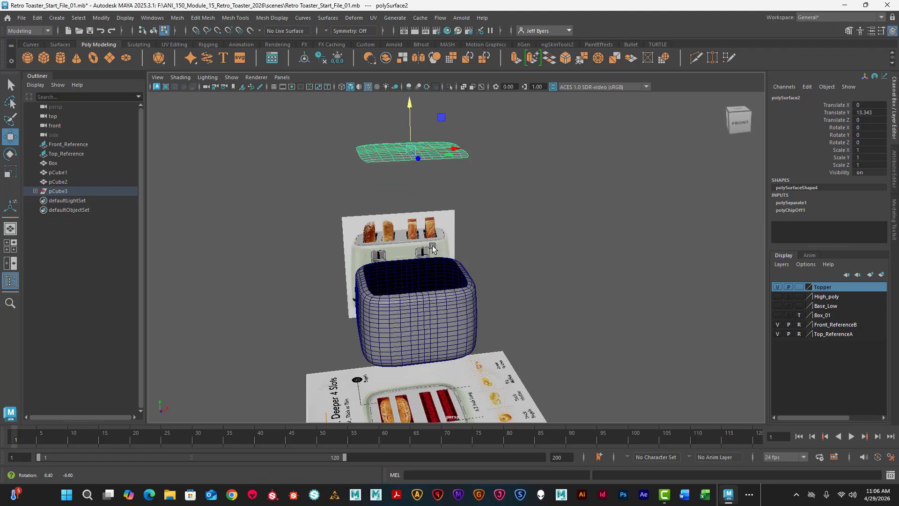
Examine the open body's rim from several angles and compare it with the rim on the front toaster reference.
scroll(438, 253, up, 4)
scroll(439, 254, up, 2)
alt+middle_drag(439, 253, 421, 205)
scroll(430, 226, up, 4)
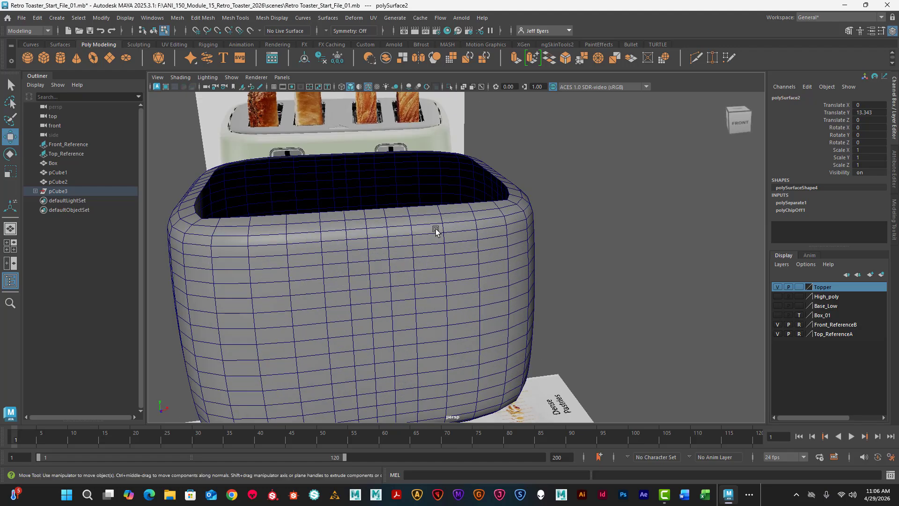
mouse_move(436, 227)
alt+mouse_down()
mouse_move(424, 237)
mouse_move(432, 244)
mouse_move(453, 240)
mouse_move(431, 238)
alt+mouse_up()
mouse_move(431, 238)
alt+middle_down()
mouse_move(425, 234)
mouse_move(447, 239)
alt+middle_up()
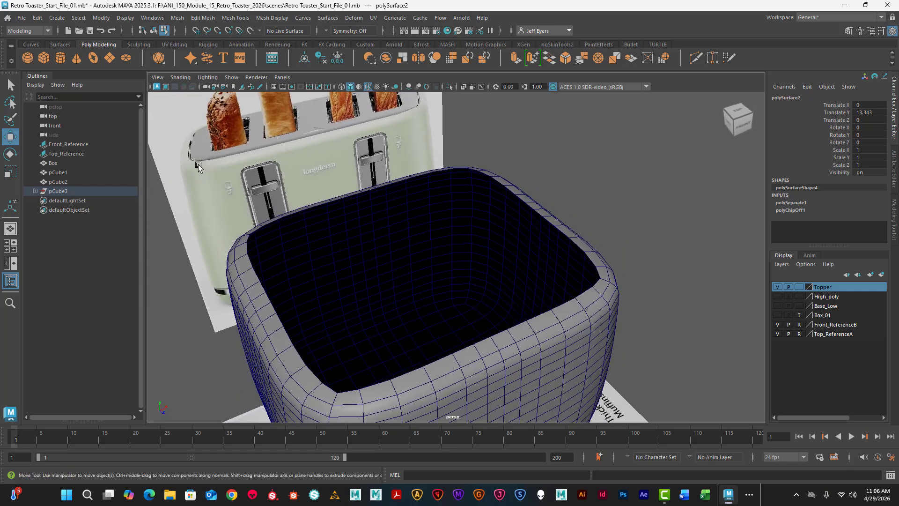
alt+drag(278, 260, 268, 256)
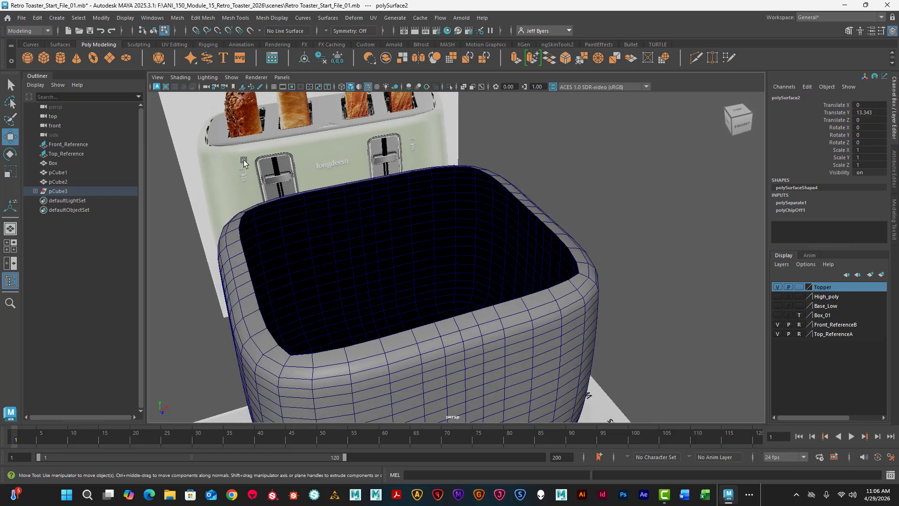
alt+middle_drag(242, 157, 273, 157)
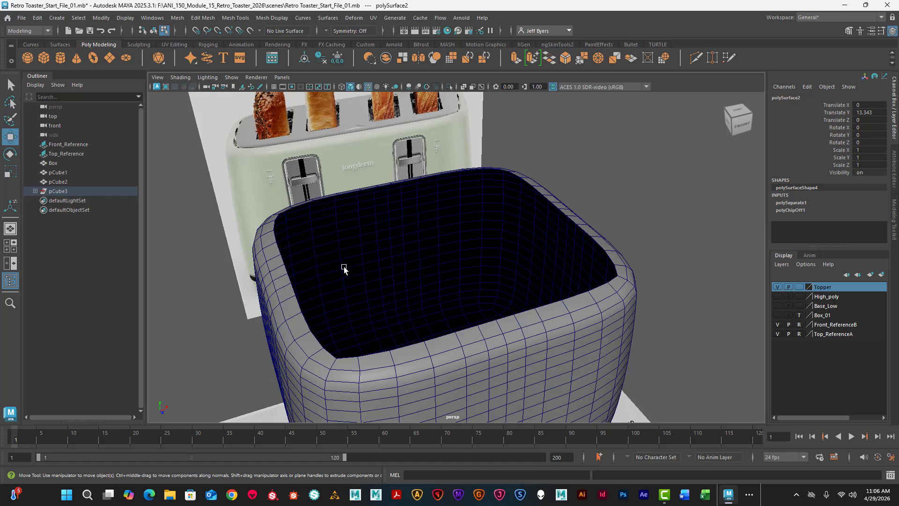
alt+drag(345, 269, 269, 320)
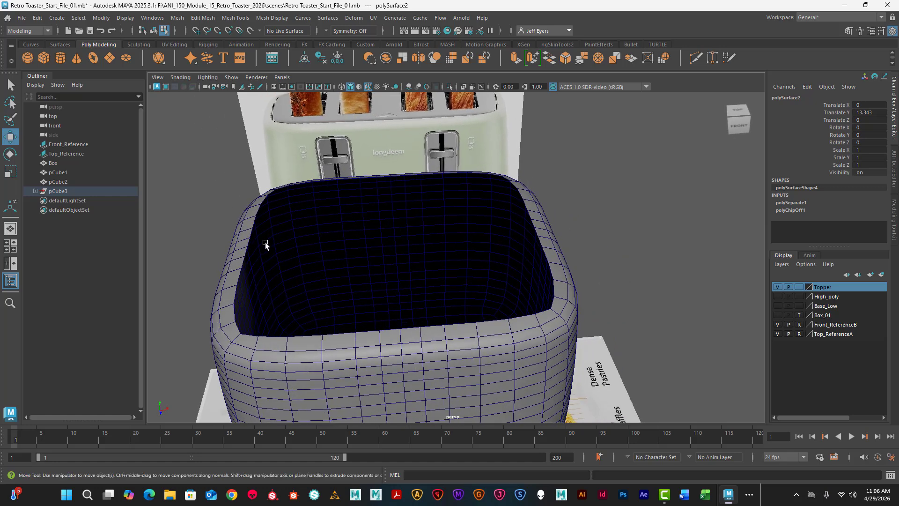
alt+drag(265, 243, 305, 158)
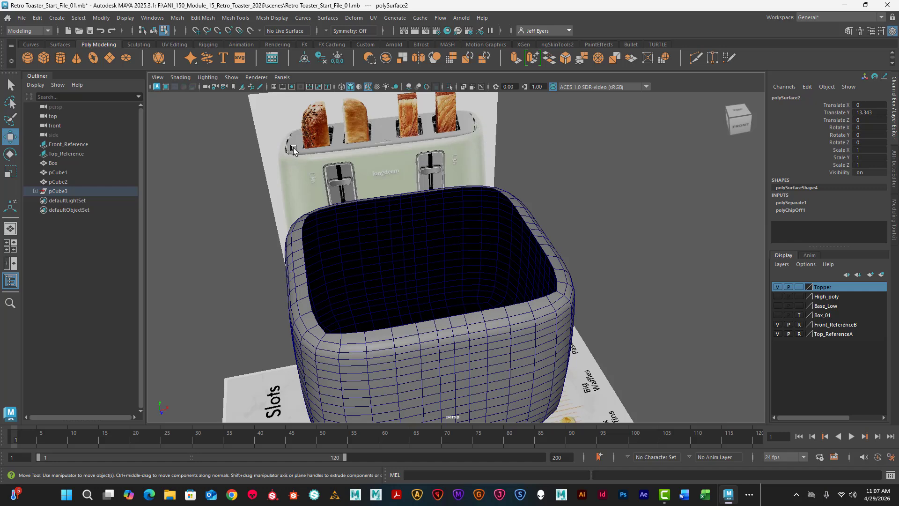
Select the border edge loop around the body's top opening, extrude it, and move the new edges slightly down to a height of about 8.10.
alt+drag(353, 228, 338, 200)
right_drag(341, 182, 340, 170)
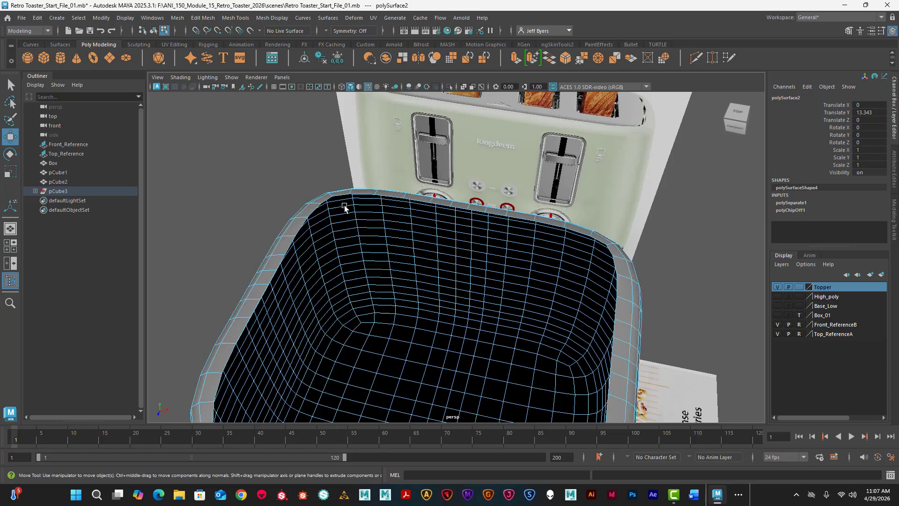
double_click(303, 210)
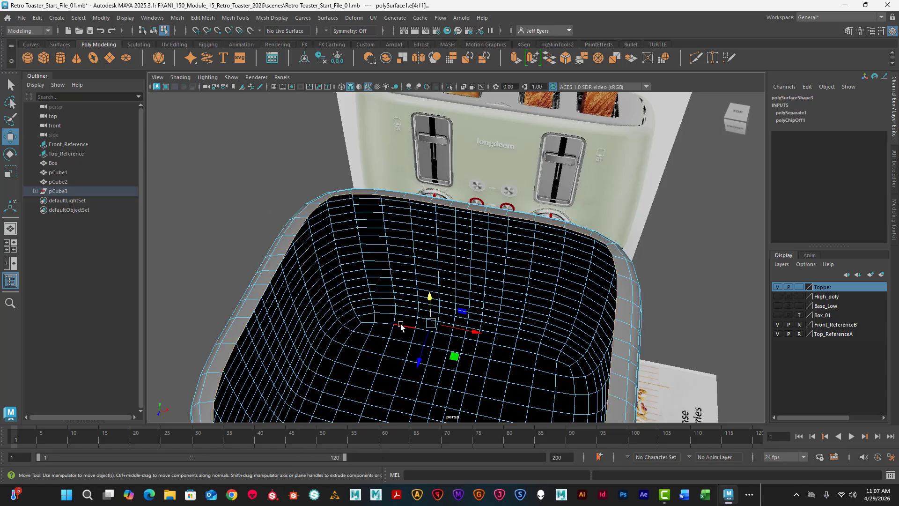
alt+drag(412, 307, 411, 284)
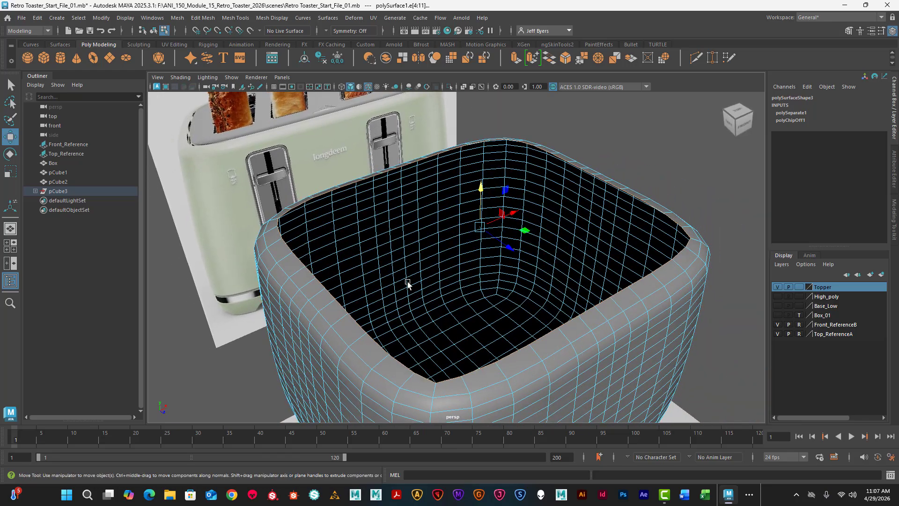
scroll(403, 284, up, 3)
scroll(396, 284, down, 3)
alt+drag(295, 239, 368, 288)
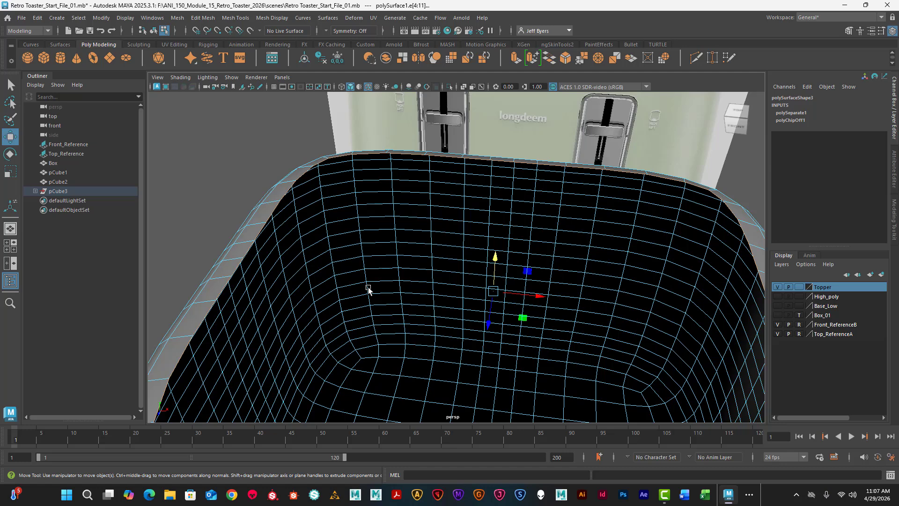
key(ctrl+e)
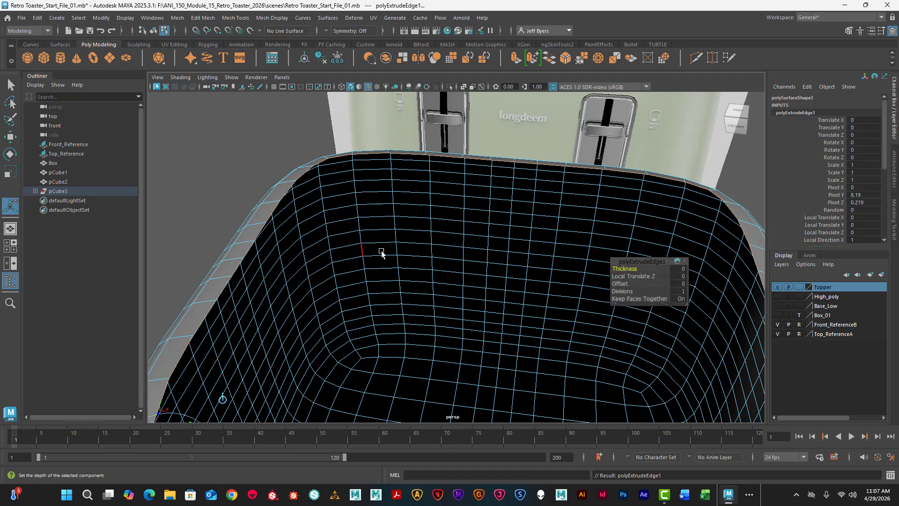
key(w)
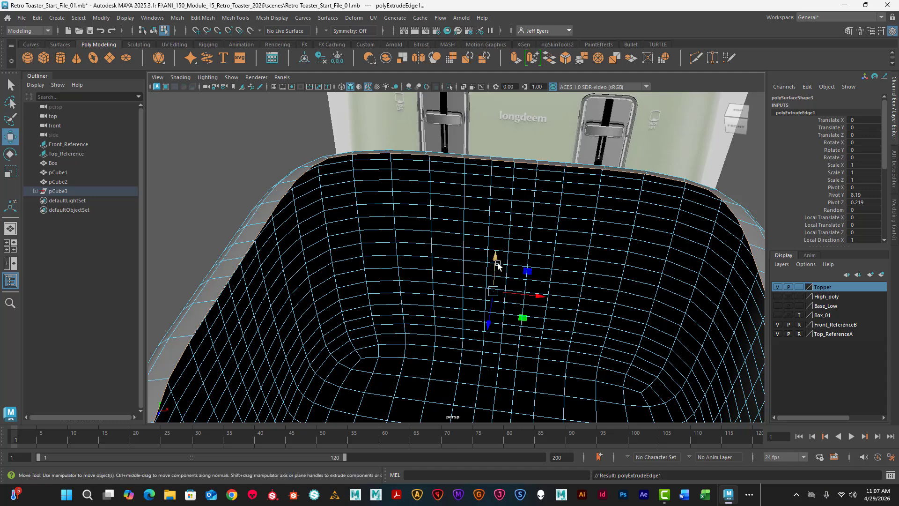
drag(495, 261, 496, 265)
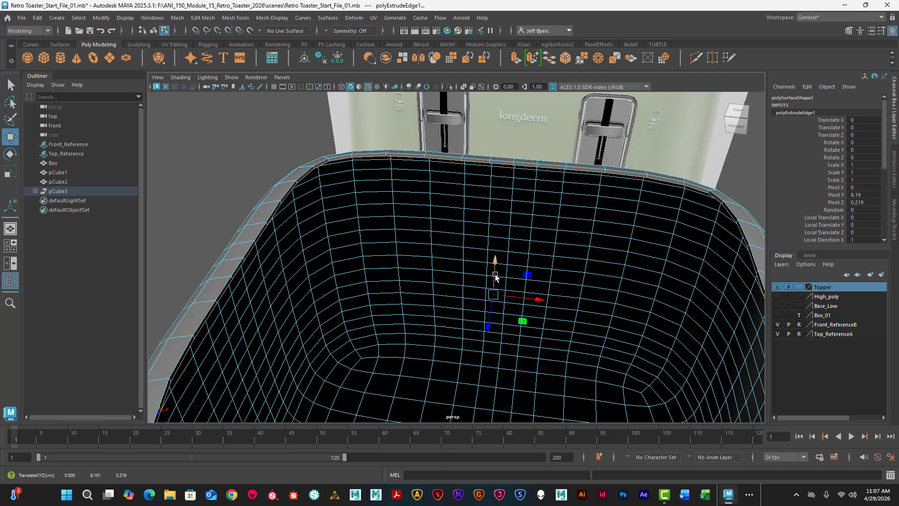
Extrude the opening's border edges twice more, lowering them to about 7.90 and then to about 7.83.
key(ctrl+e)
key(w)
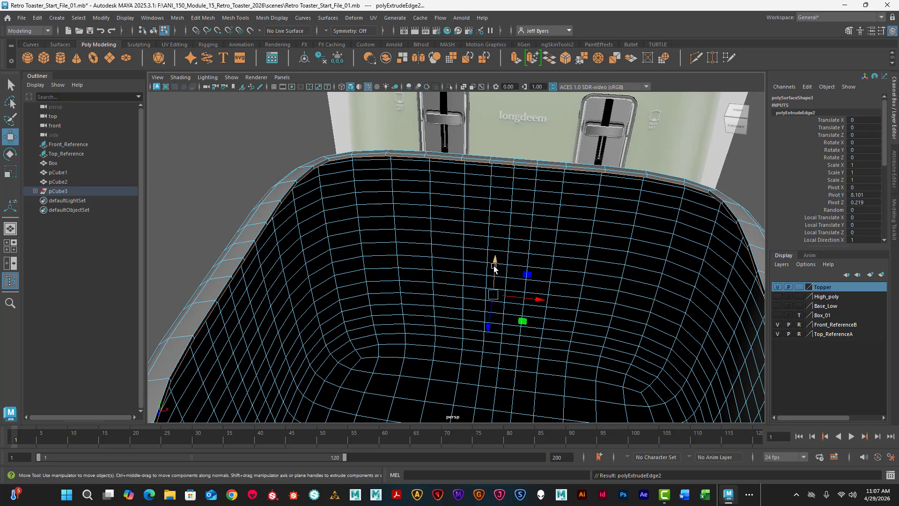
drag(491, 264, 494, 269)
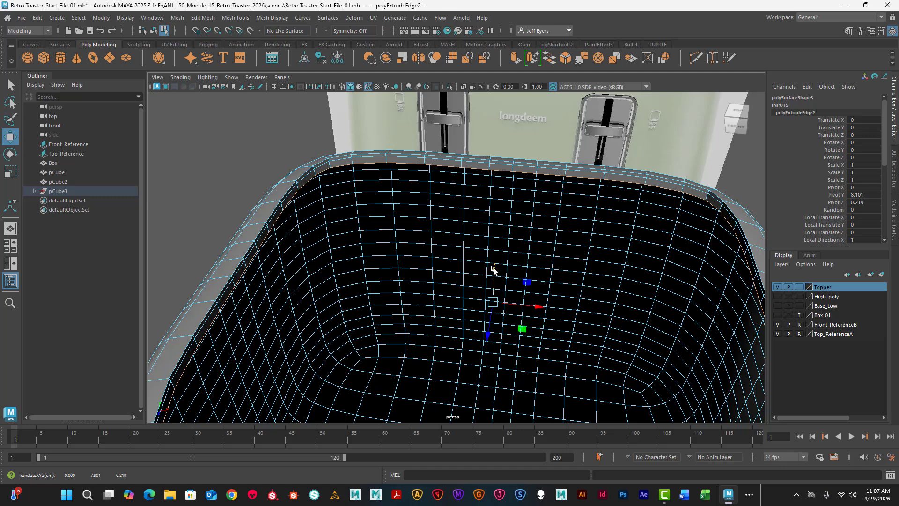
key(ctrl+e)
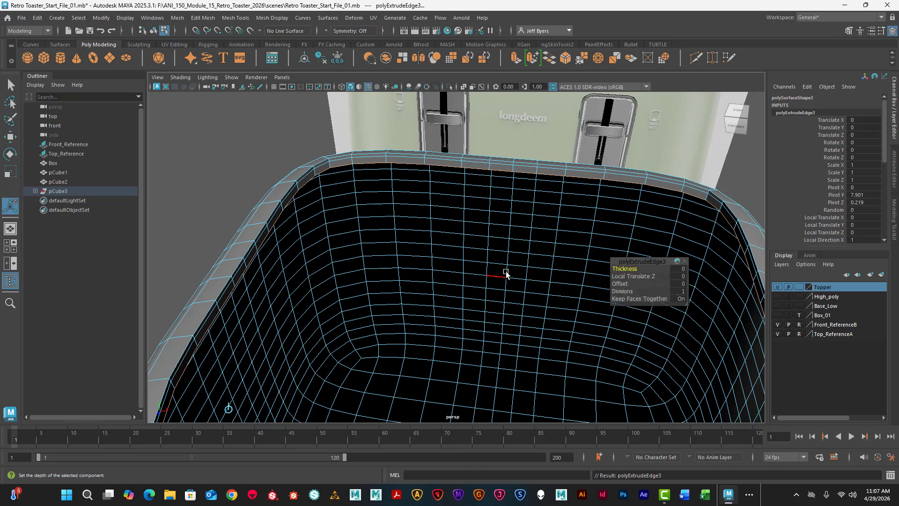
key(w)
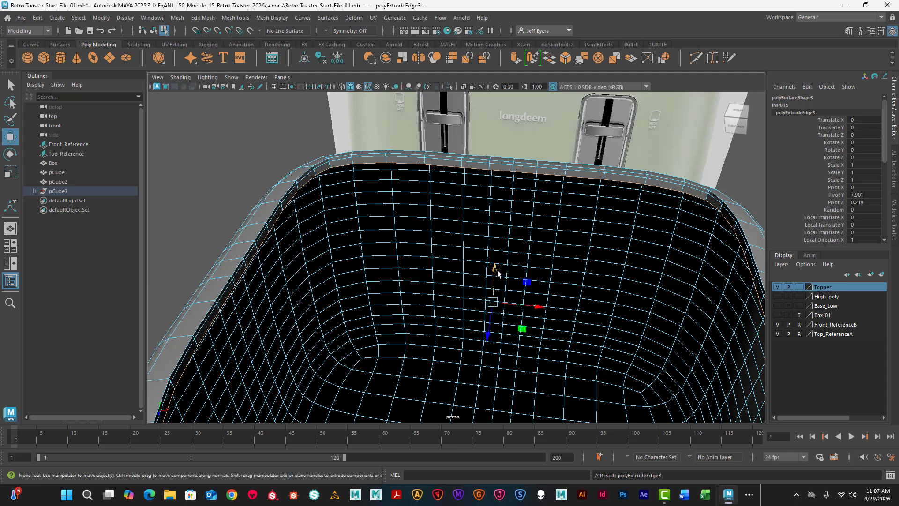
drag(495, 268, 494, 275)
Extrude the opening's border edges once more and scale the new edges very slightly inward.
alt+drag(408, 271, 396, 263)
scroll(396, 263, up, 4)
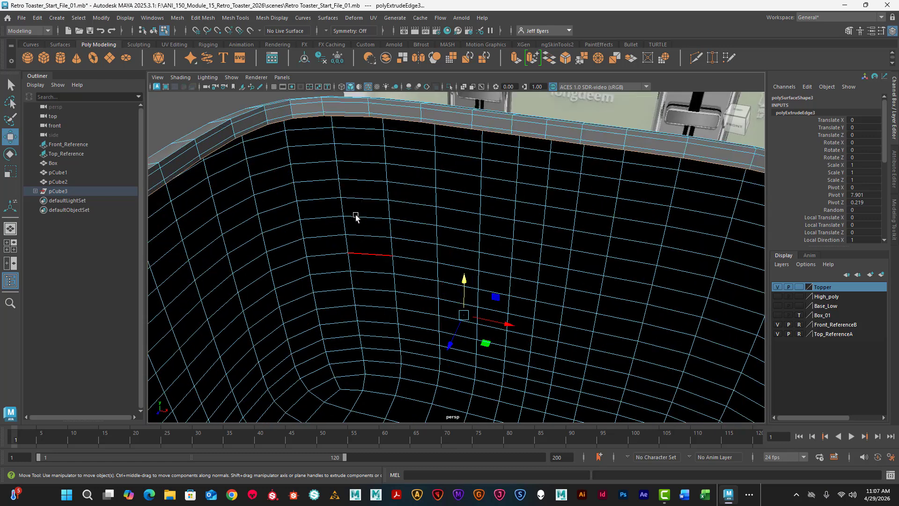
alt+middle_drag(356, 214, 408, 272)
scroll(408, 273, up, 2)
alt+middle_drag(347, 224, 377, 267)
scroll(331, 206, up, 2)
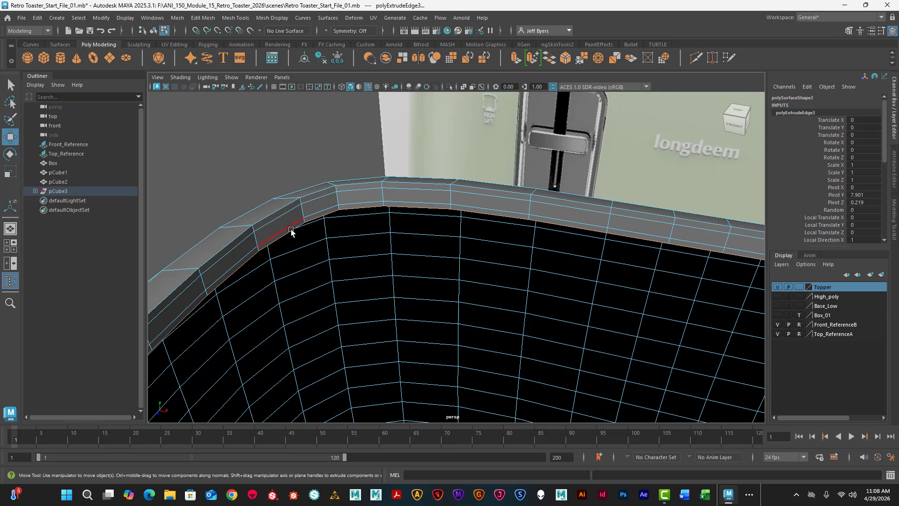
mouse_move(370, 266)
alt+mouse_down()
mouse_move(396, 304)
mouse_move(342, 207)
mouse_move(375, 261)
mouse_move(349, 270)
mouse_move(355, 266)
alt+mouse_up()
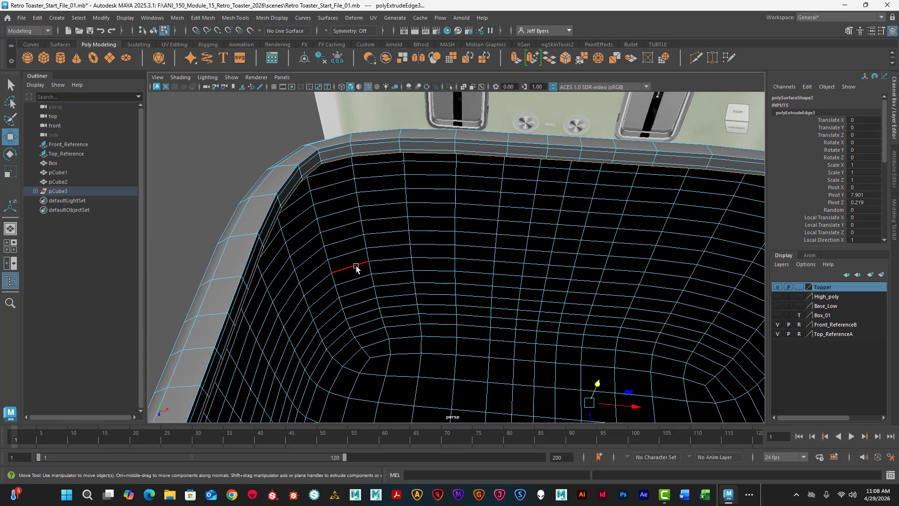
key(ctrl+e)
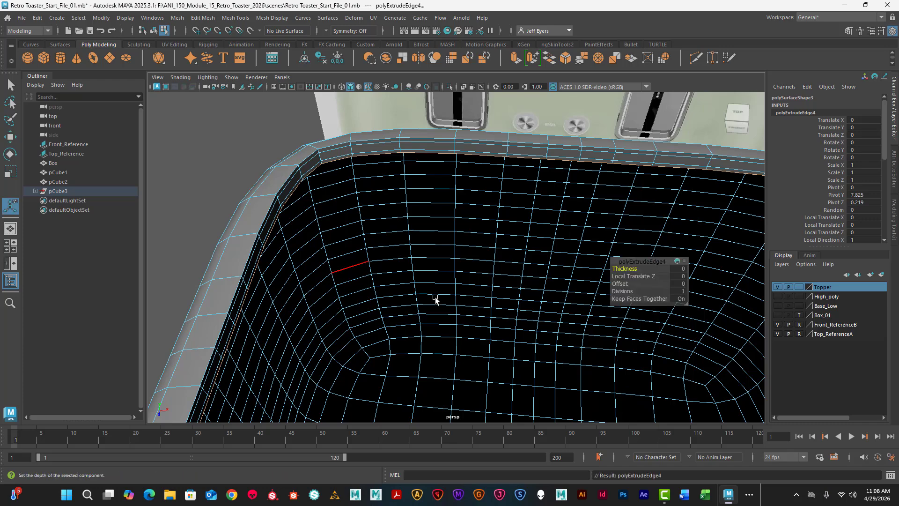
scroll(505, 309, down, 5)
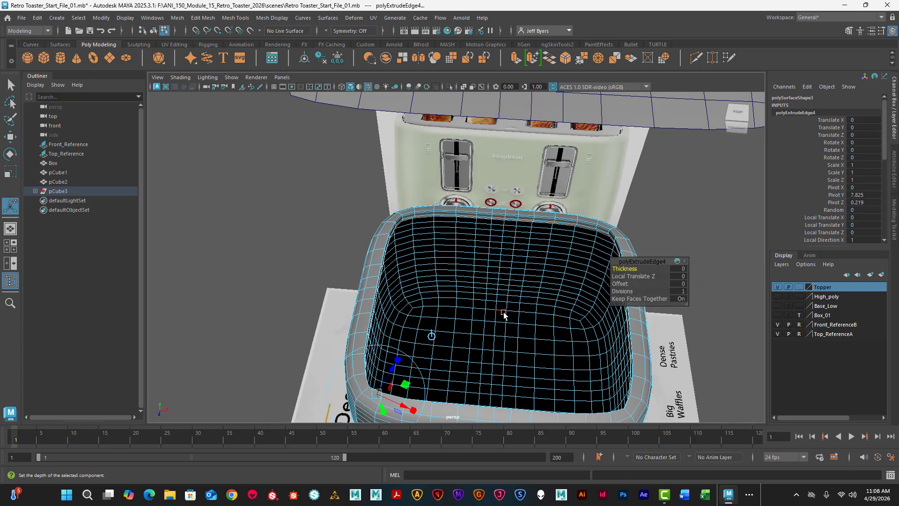
alt+drag(503, 314, 478, 271)
scroll(478, 271, up, 8)
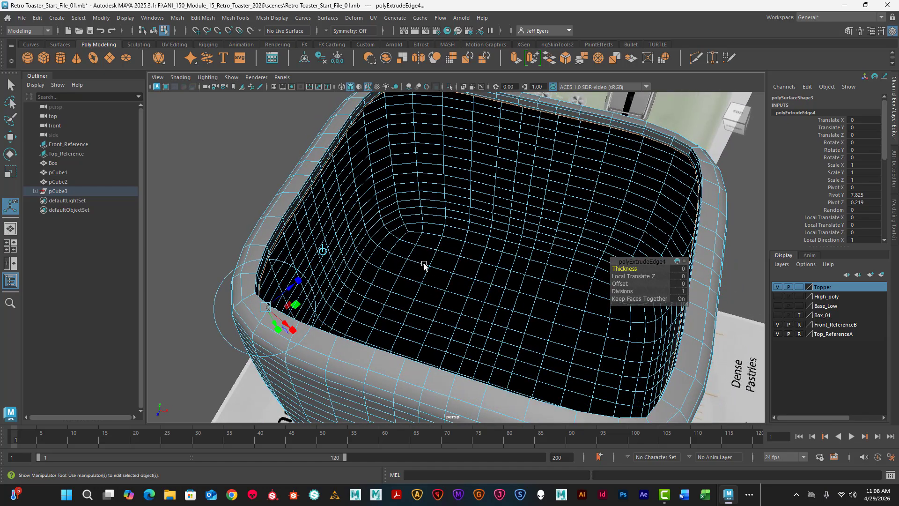
scroll(424, 265, up, 6)
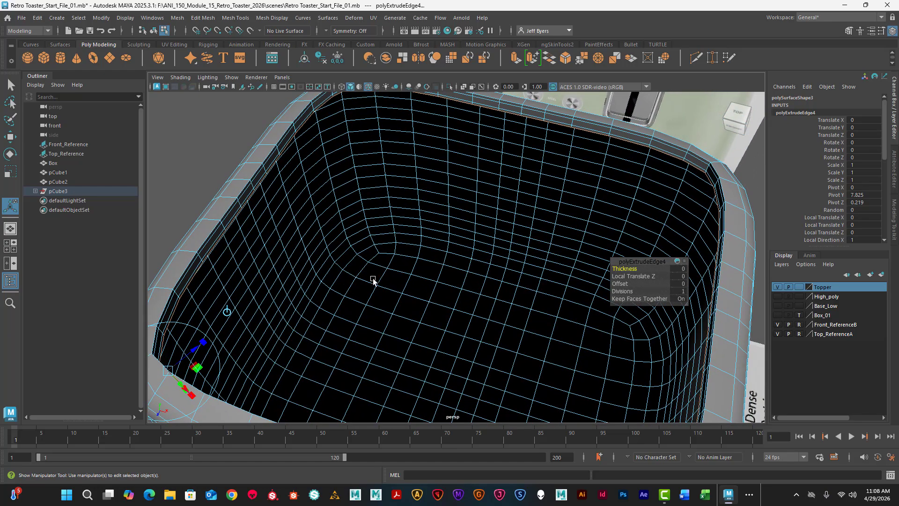
key(r)
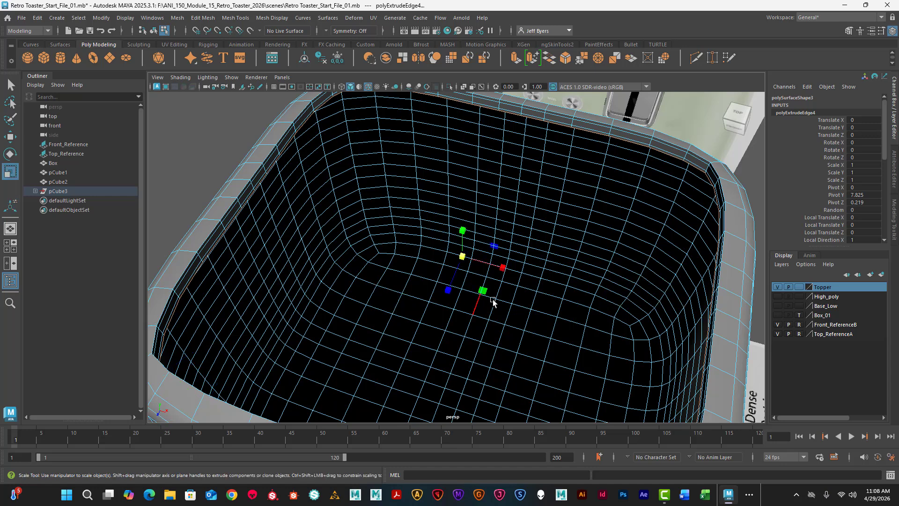
drag(464, 258, 461, 256)
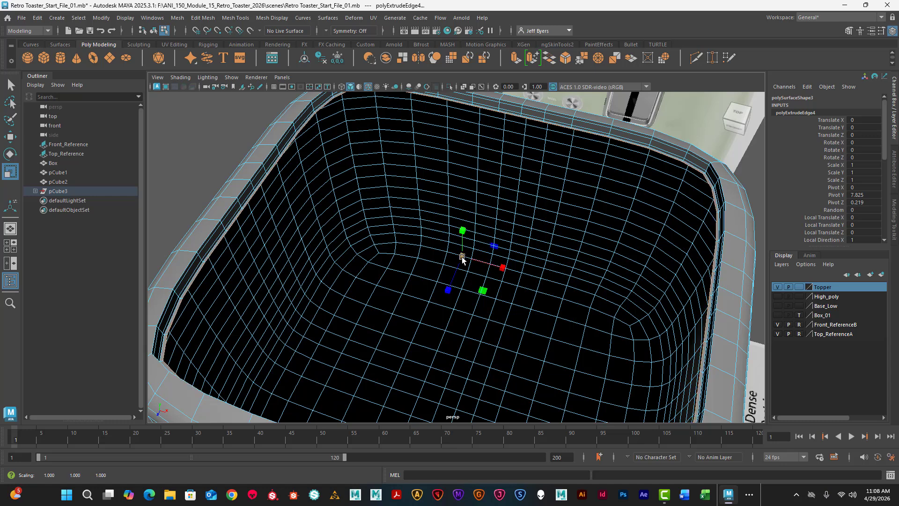
Extrude the opening's border edges twice more, scaling each new edge loop further inward to form a narrow inner ledge.
key(ctrl+e)
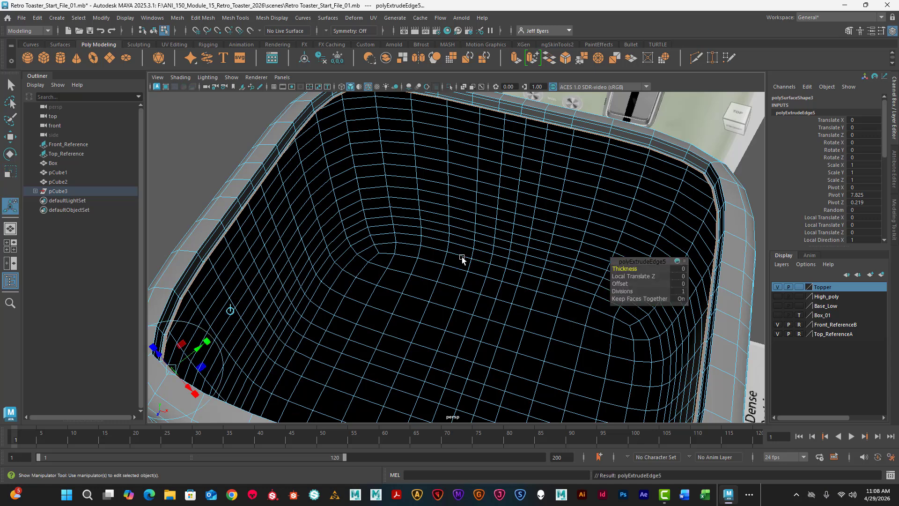
key(r)
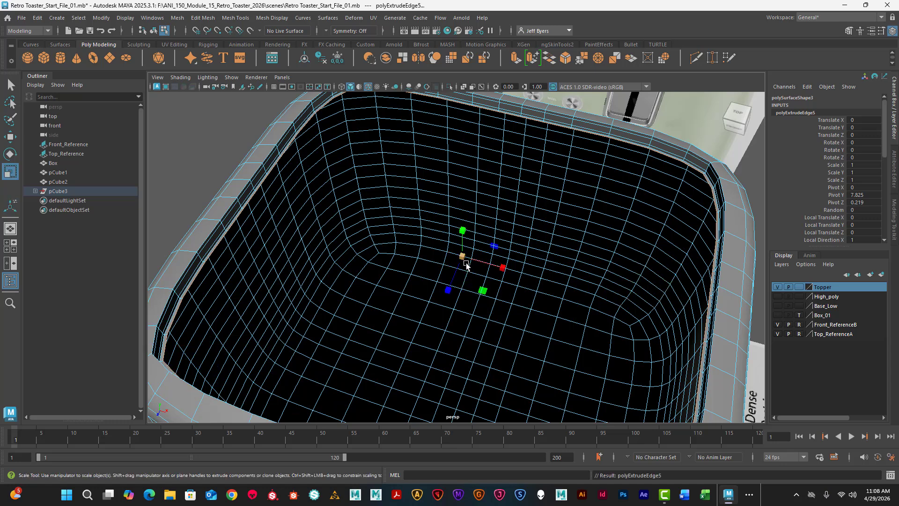
drag(463, 258, 454, 260)
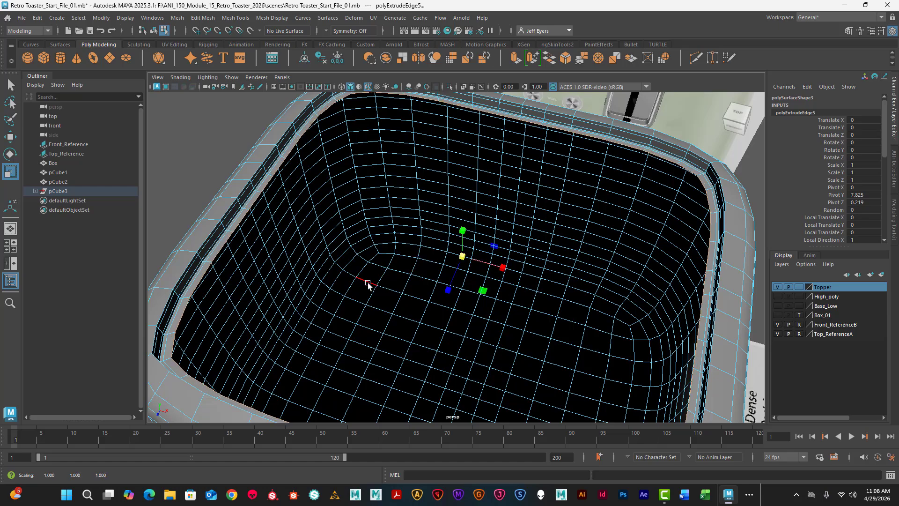
alt+drag(367, 284, 387, 275)
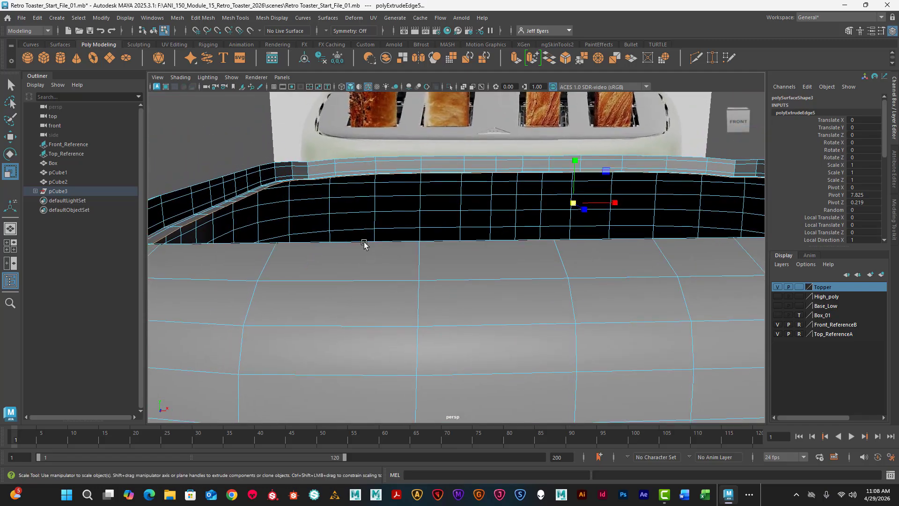
alt+drag(365, 243, 415, 248)
alt+drag(203, 353, 280, 316)
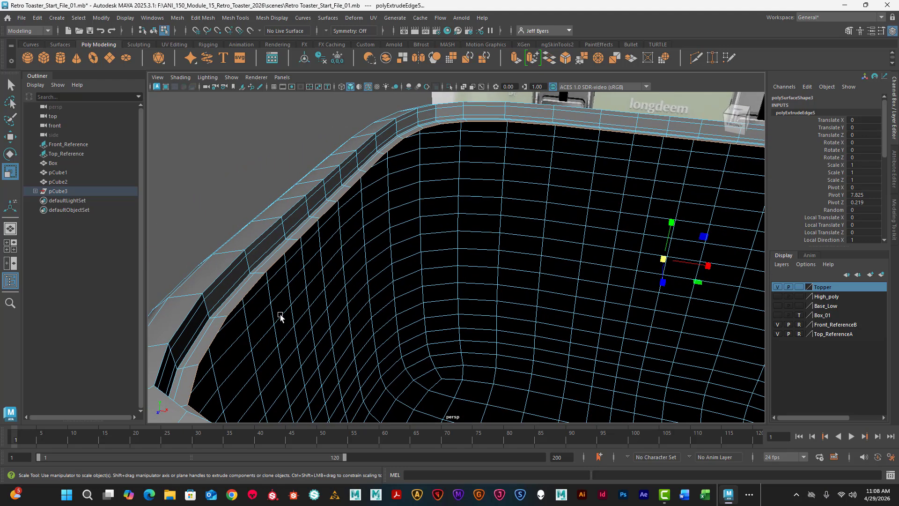
key(ctrl+e)
key(r)
drag(664, 261, 658, 260)
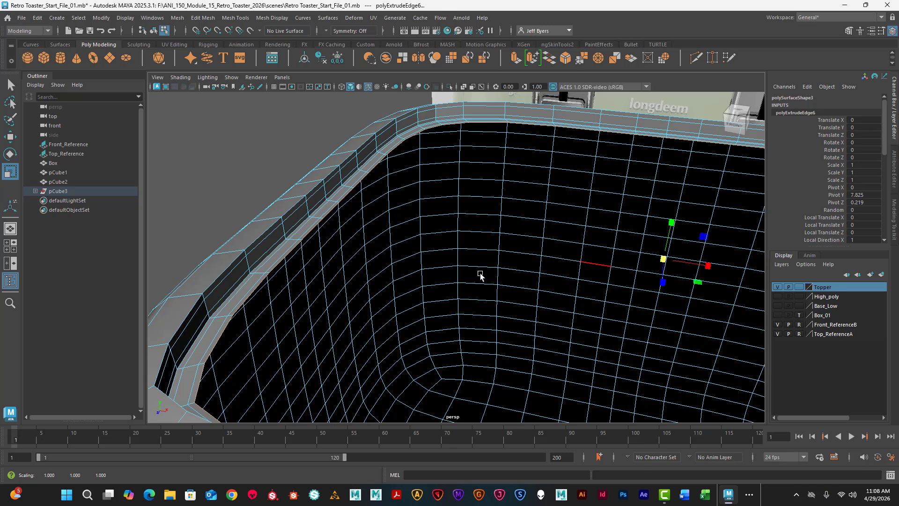
Examine the stepped rim and the raised top piece from several angles and compare them with the front toaster reference.
alt+drag(318, 298, 273, 259)
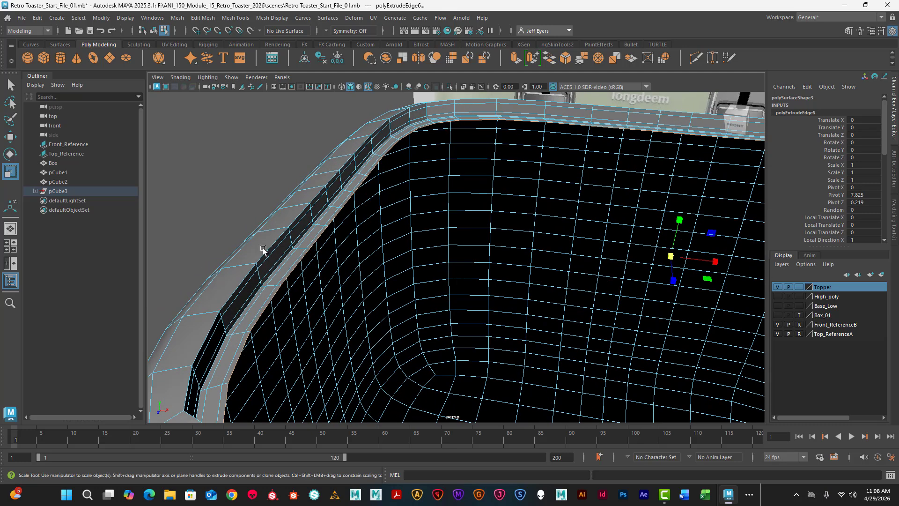
scroll(309, 281, down, 3)
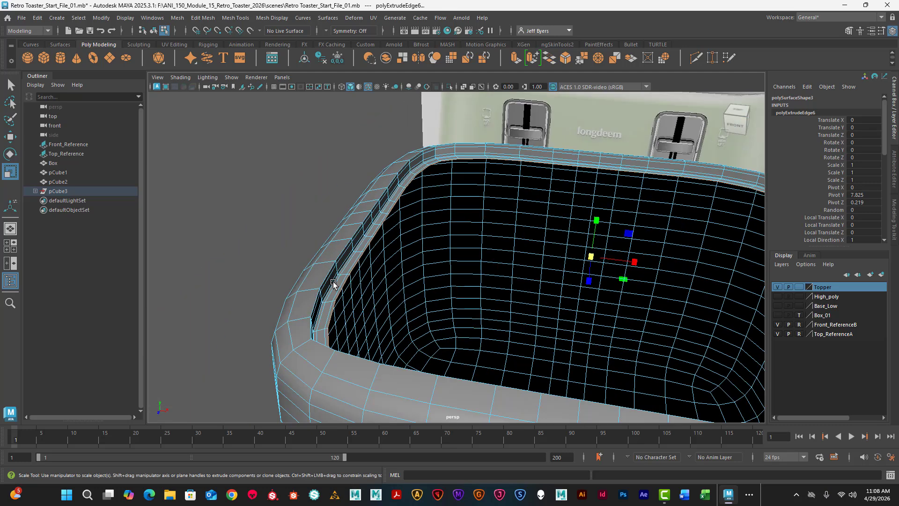
alt+drag(371, 300, 384, 278)
alt+middle_drag(436, 256, 391, 262)
scroll(359, 298, down, 4)
alt+drag(391, 262, 418, 225)
alt+middle_drag(418, 224, 374, 300)
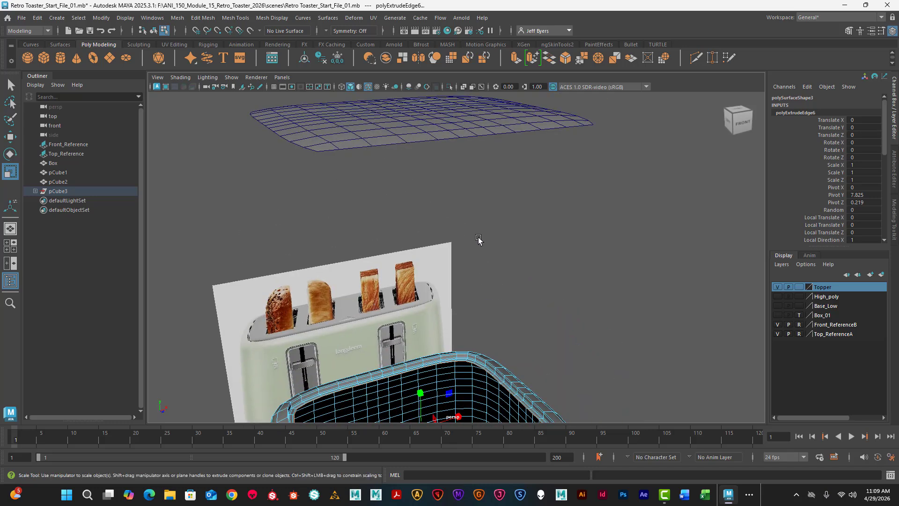
alt+drag(478, 239, 460, 239)
alt+middle_drag(424, 253, 420, 175)
alt+drag(413, 231, 414, 229)
alt+middle_drag(417, 199, 425, 281)
alt+middle_drag(398, 176, 401, 204)
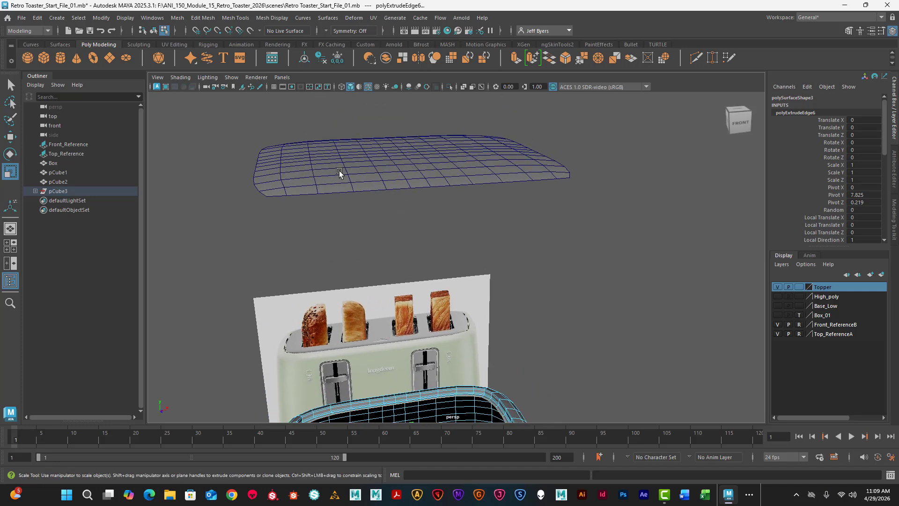
alt+drag(387, 257, 339, 172)
alt+drag(380, 374, 275, 317)
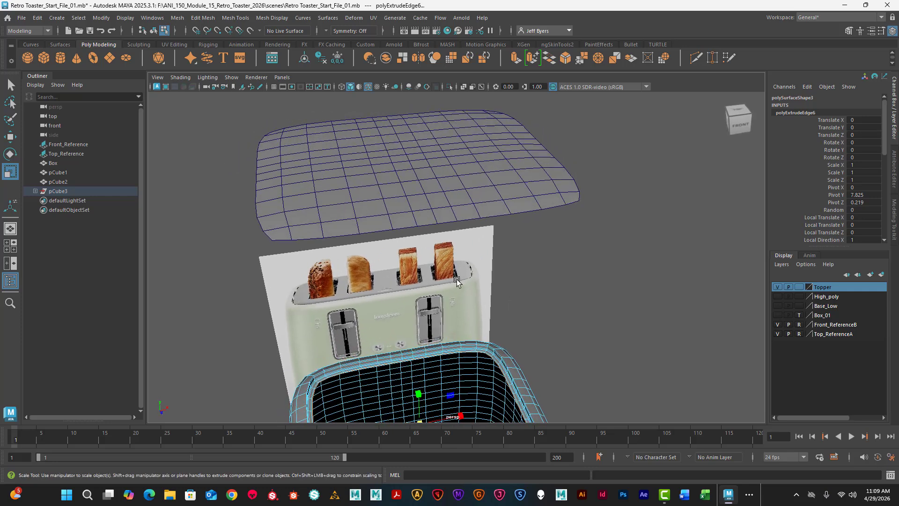
alt+drag(385, 340, 376, 327)
alt+middle_drag(376, 326, 387, 226)
alt+drag(360, 320, 353, 319)
scroll(353, 320, up, 3)
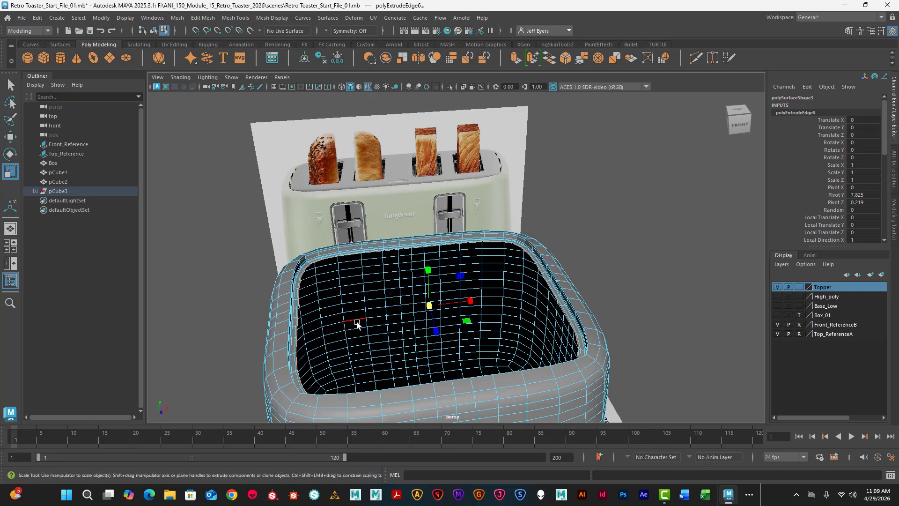
Leave the scale operation and clear the edge selection on the open body.
key(q)
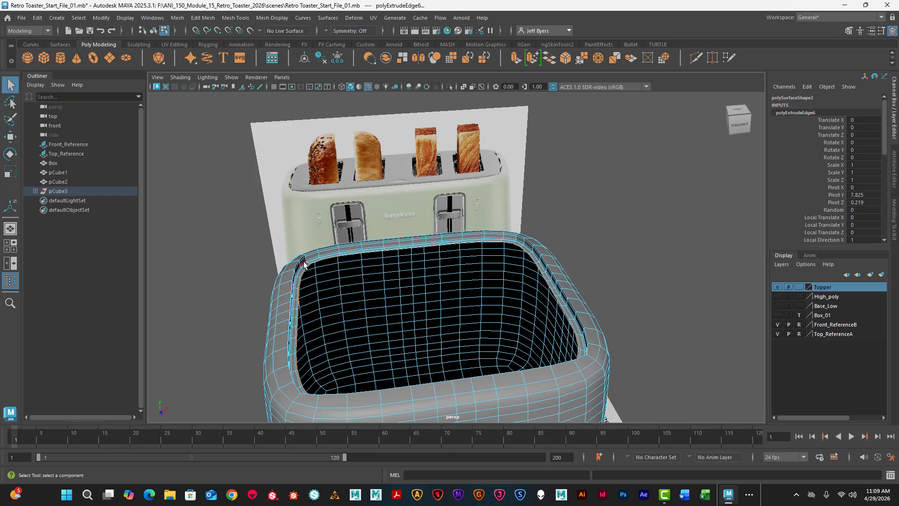
right_click(281, 284)
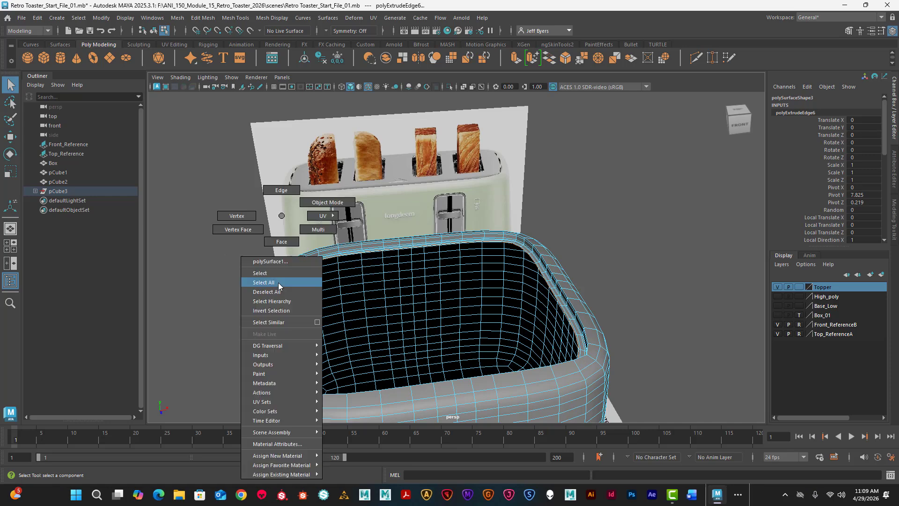
click(265, 274)
click(206, 288)
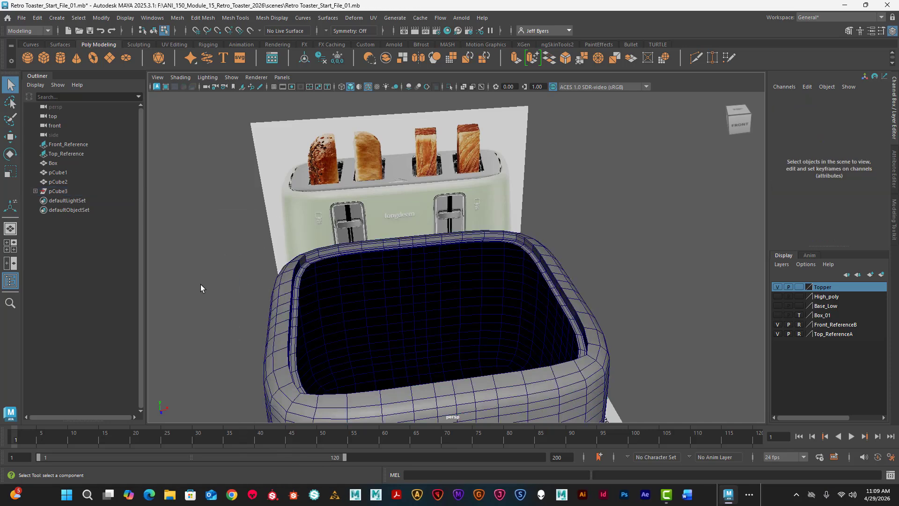
click(280, 291)
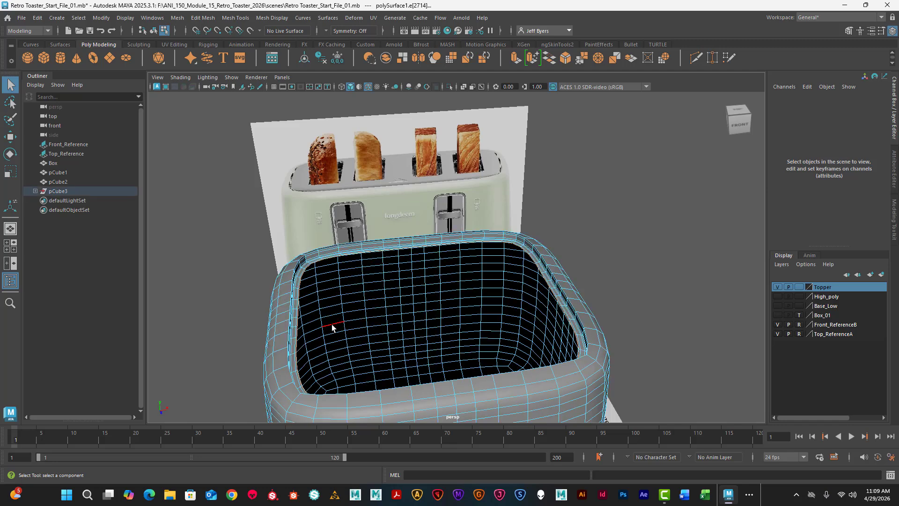
click(200, 288)
right_drag(281, 287, 262, 276)
alt+drag(337, 325, 307, 310)
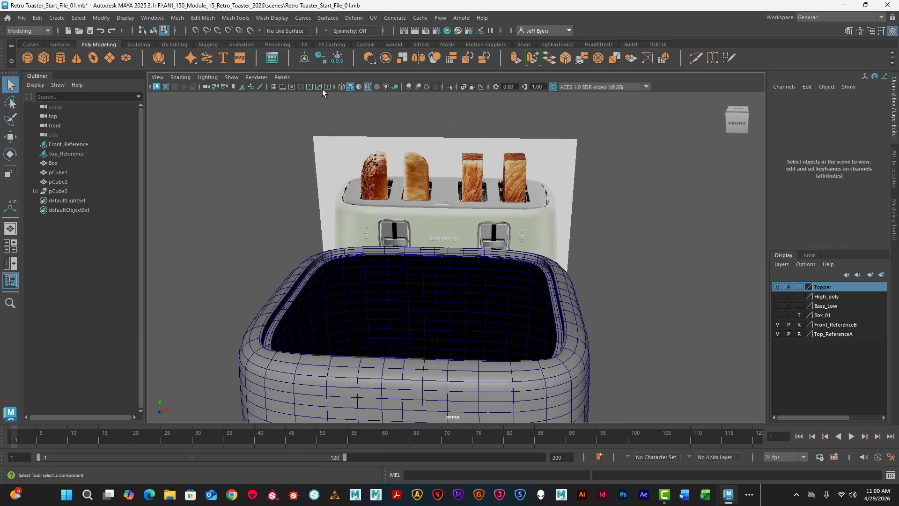
Turn off the wireframe overlay on shaded objects and inspect the body's recessed rim from several angles.
click(368, 87)
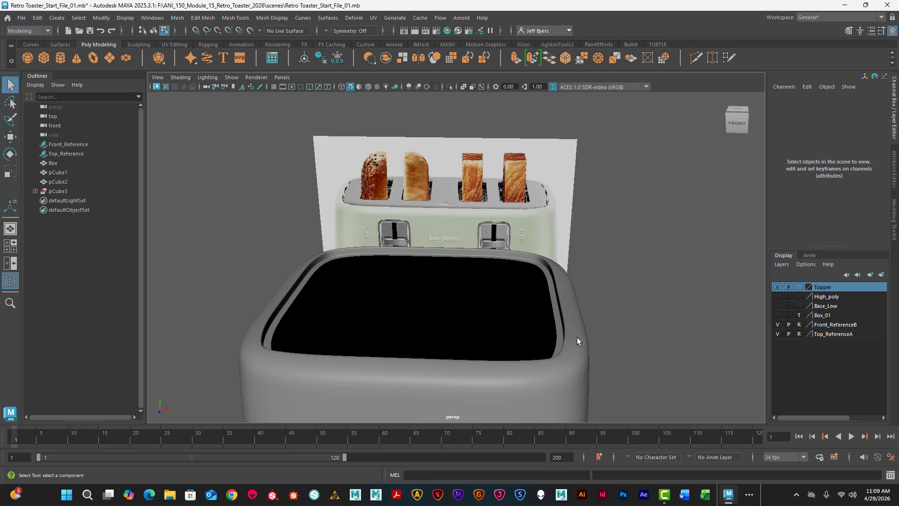
alt+drag(577, 338, 624, 350)
alt+middle_drag(623, 331, 618, 319)
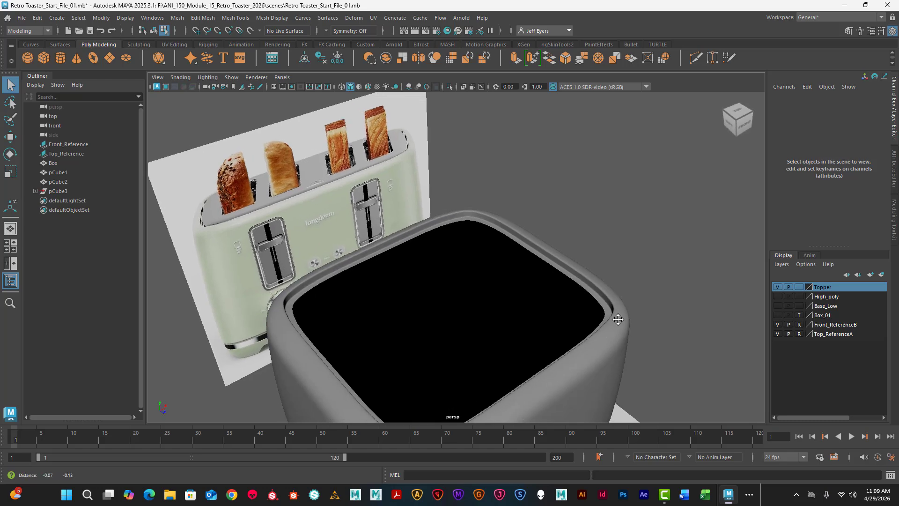
alt+drag(618, 319, 456, 325)
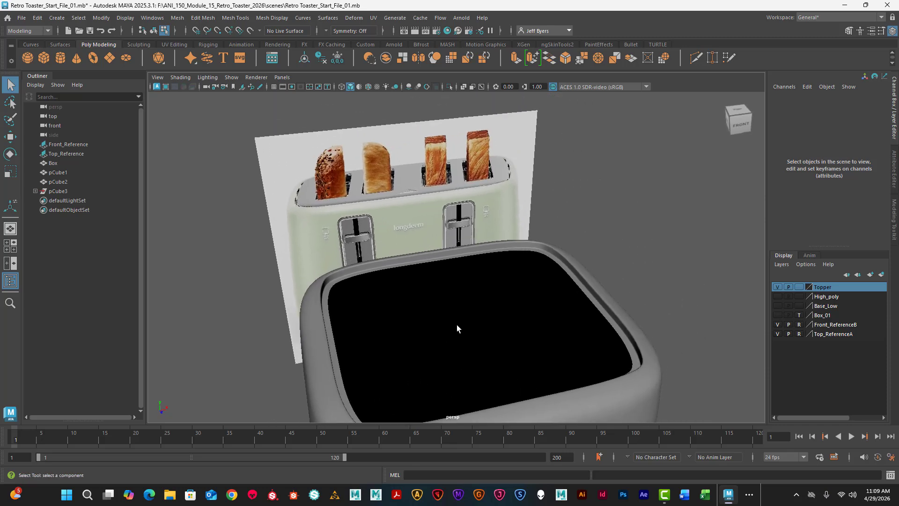
Select the raised top piece as an object and lower it onto the body's opening, to about -0.062 in Translate Y.
alt+right_drag(457, 325, 431, 170)
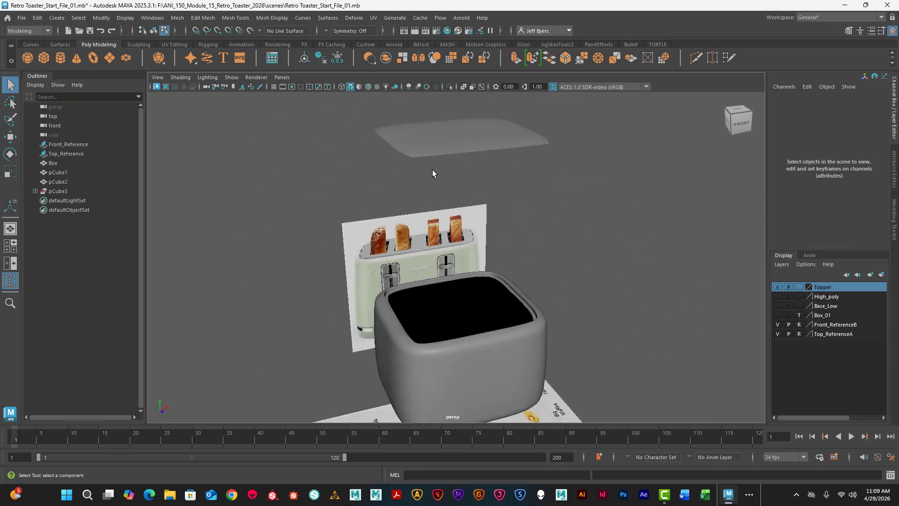
click(430, 140)
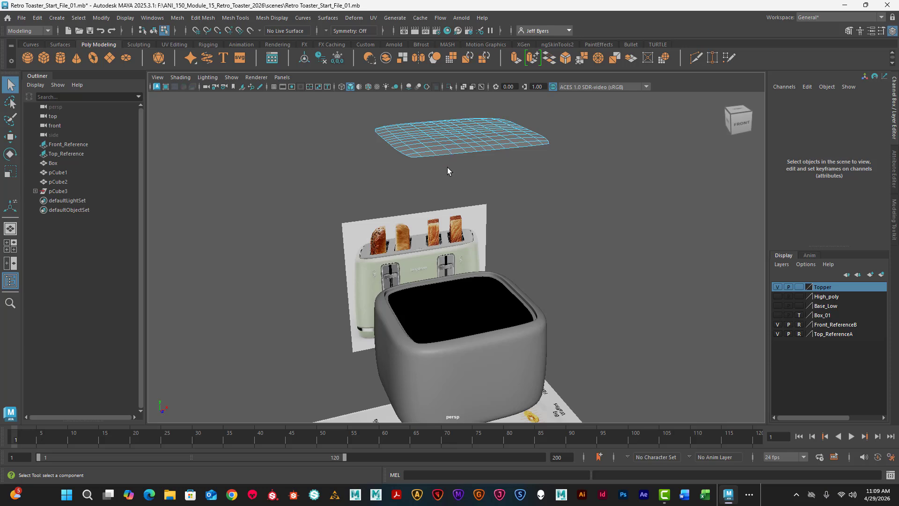
right_drag(442, 137, 420, 193)
key(w)
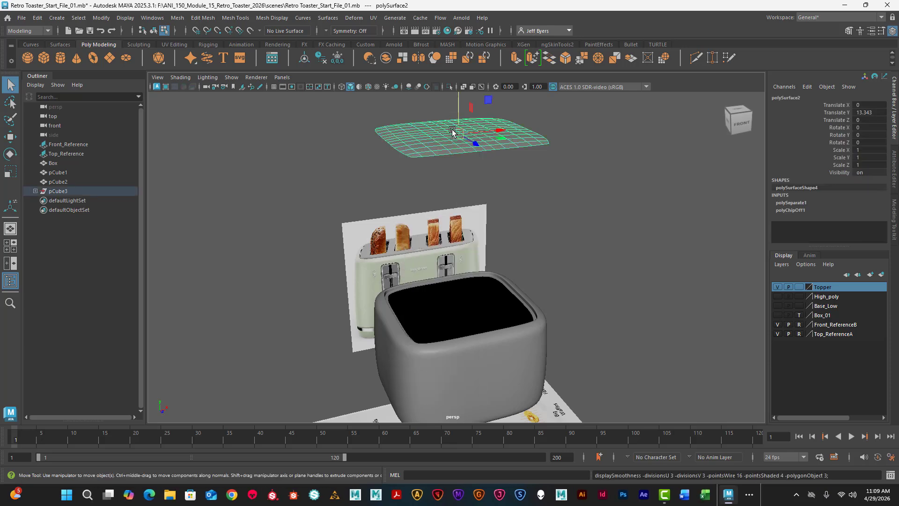
drag(453, 133, 426, 298)
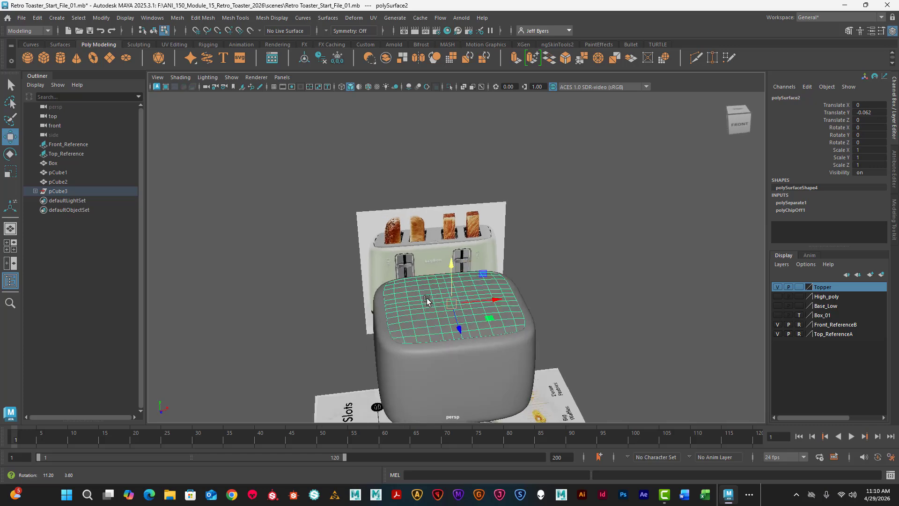
Sink the top piece slightly into the rim, to about -0.175 in Translate Y, and display it with smooth preview.
scroll(425, 295, up, 5)
scroll(369, 291, up, 4)
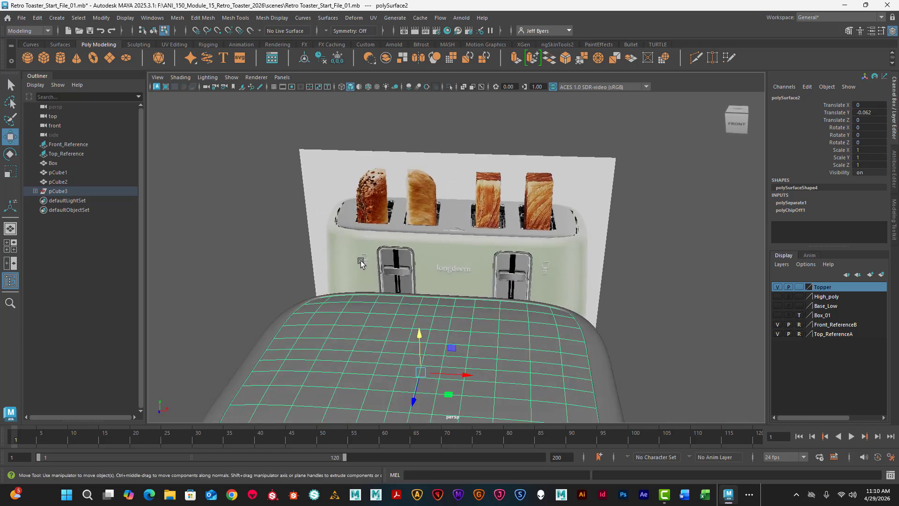
alt+middle_drag(360, 263, 373, 233)
drag(434, 294, 460, 321)
key(3)
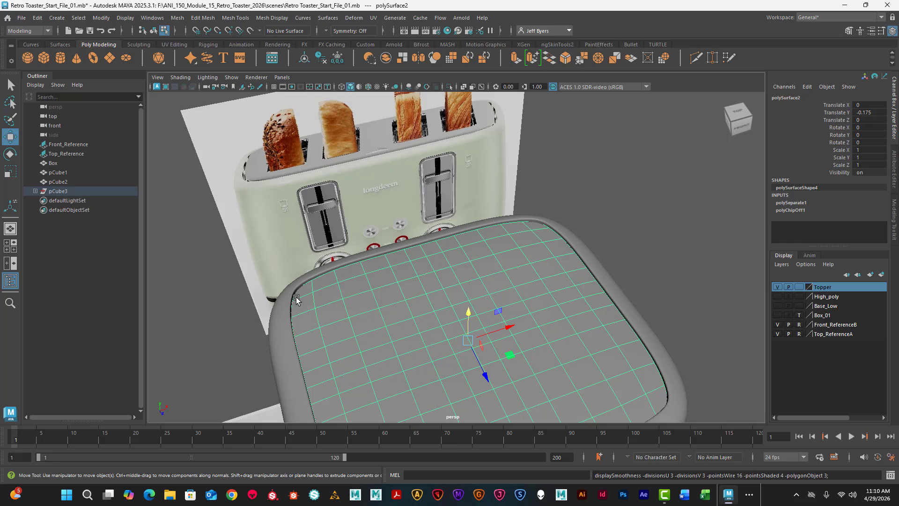
Return the top piece to unsmoothed display and raise it clear of the body, to about 2.953 in Translate Y.
key(1)
alt+drag(406, 309, 388, 301)
alt+middle_drag(388, 301, 365, 289)
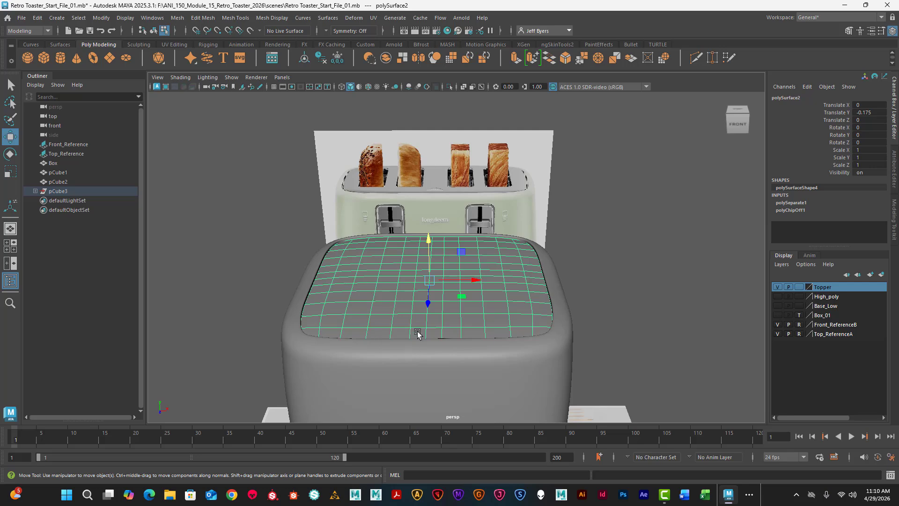
drag(436, 238, 433, 169)
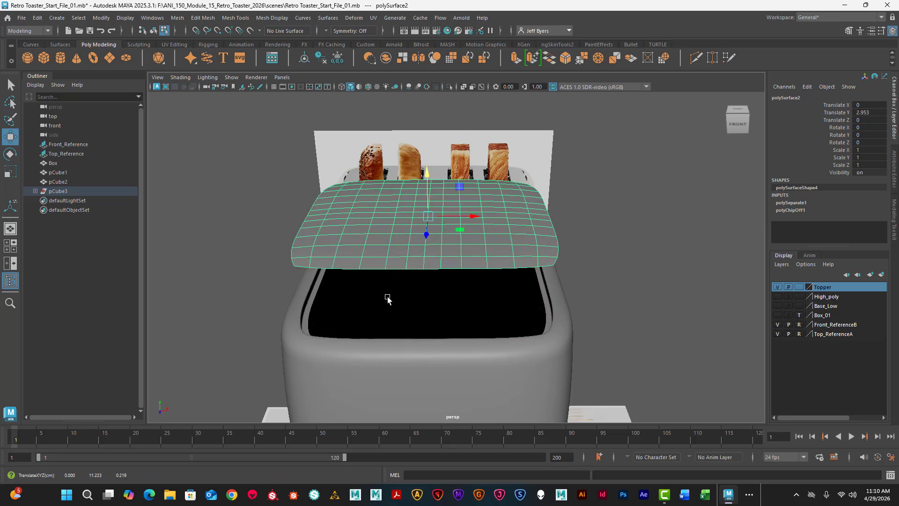
alt+drag(387, 300, 309, 304)
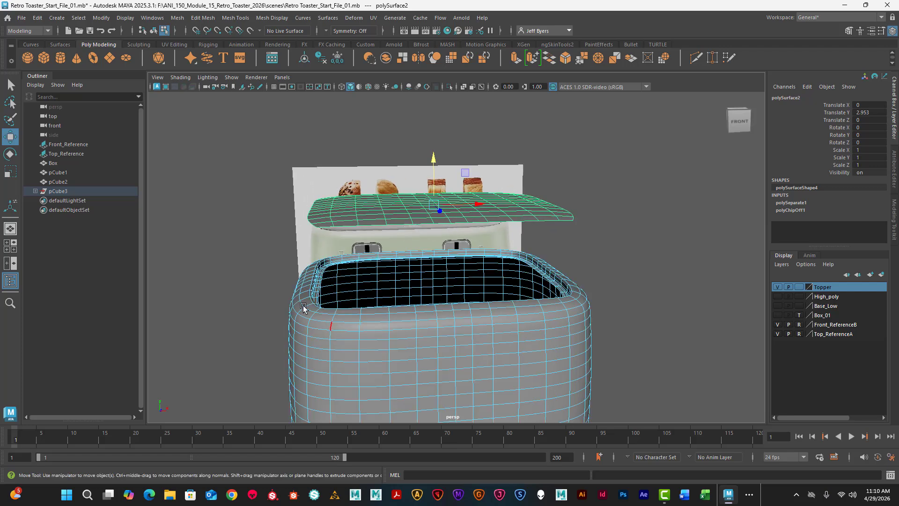
right_drag(329, 319, 313, 272)
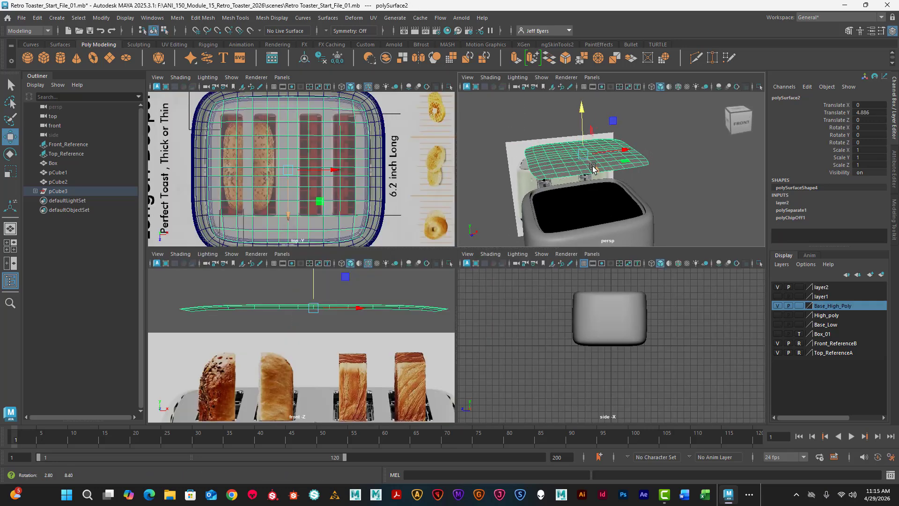
Select the whole border edge loop of the raised top piece, extrude it and lower the new edges slightly, to about 13.023 in Y.
alt+drag(590, 154, 615, 205)
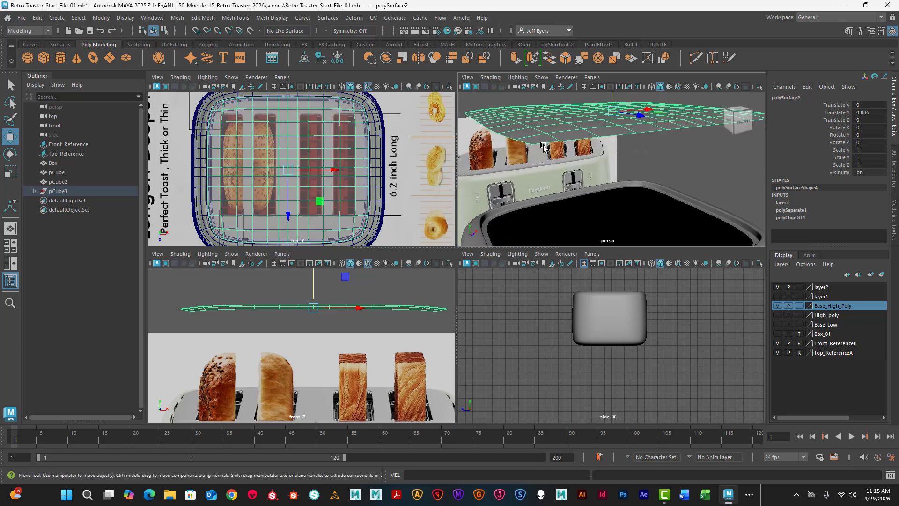
right_drag(556, 142, 556, 119)
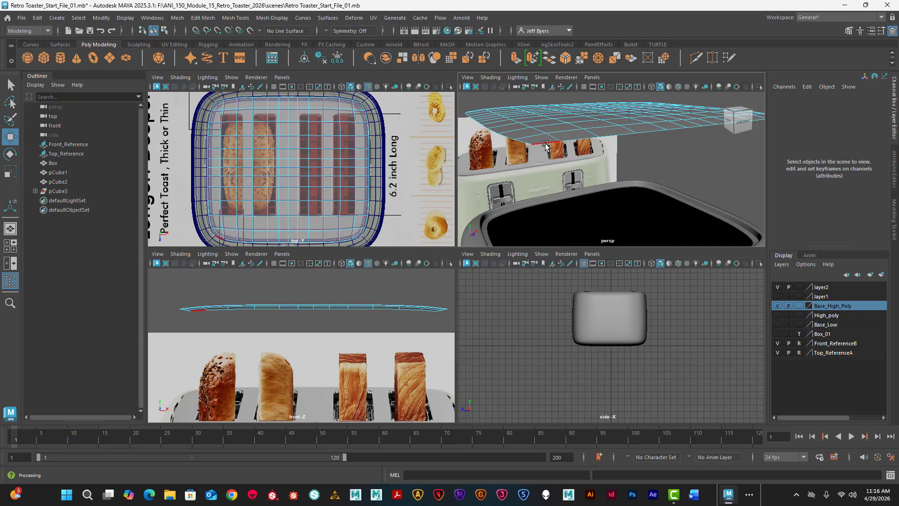
double_click(546, 144)
mouse_move(604, 156)
alt+mouse_down()
mouse_move(610, 161)
mouse_move(598, 159)
alt+mouse_up()
key(space)
alt+drag(558, 181, 538, 192)
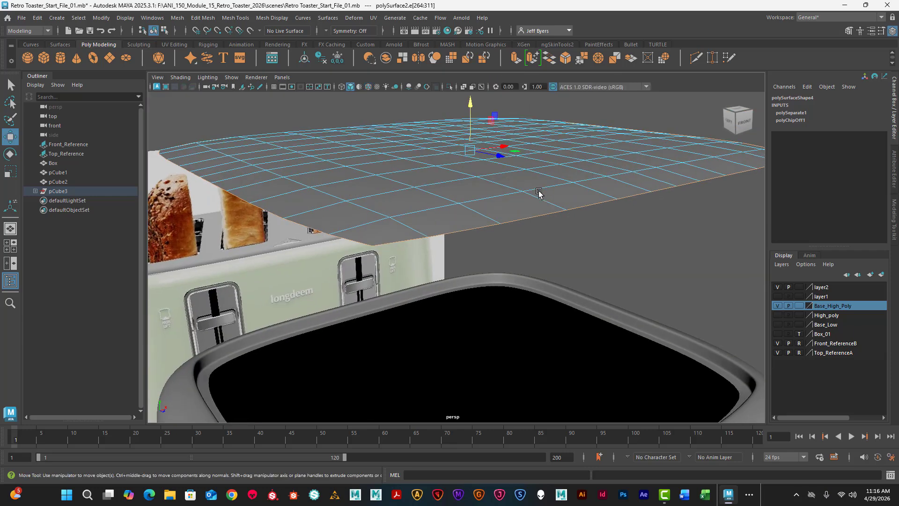
key(ctrl+e)
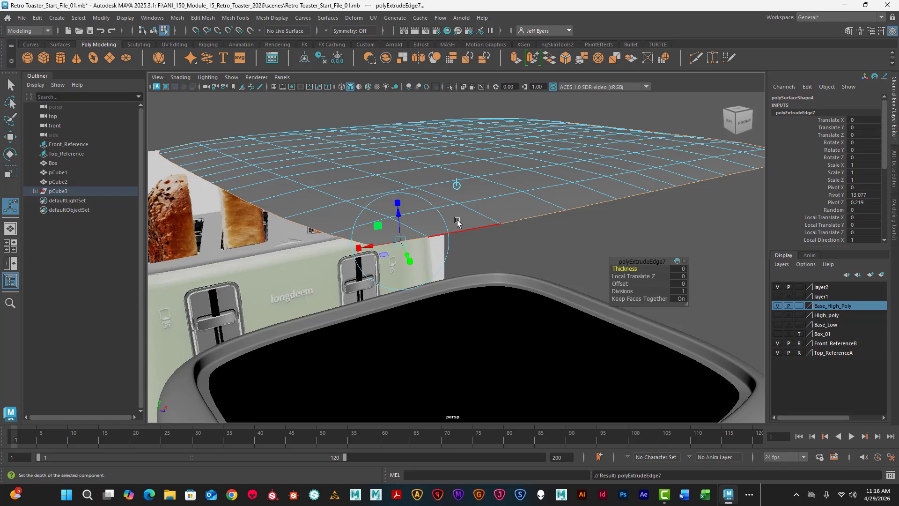
key(w)
click(441, 178)
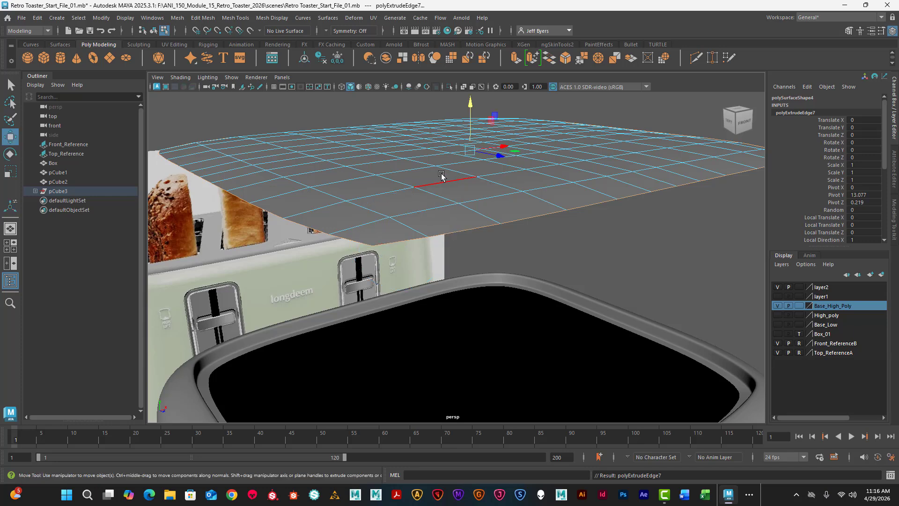
drag(471, 117, 470, 109)
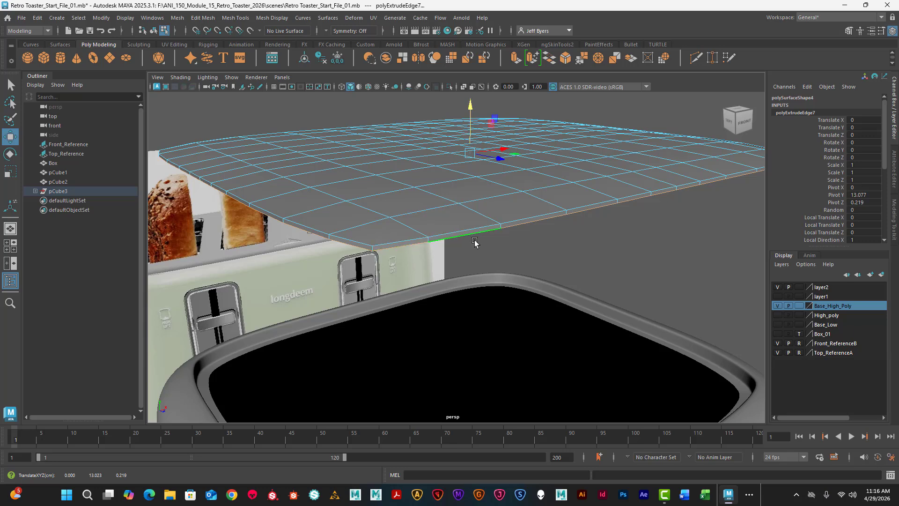
Extrude the top piece's border edges a second time and lower them to about 12.959 in Y.
key(ctrl+e)
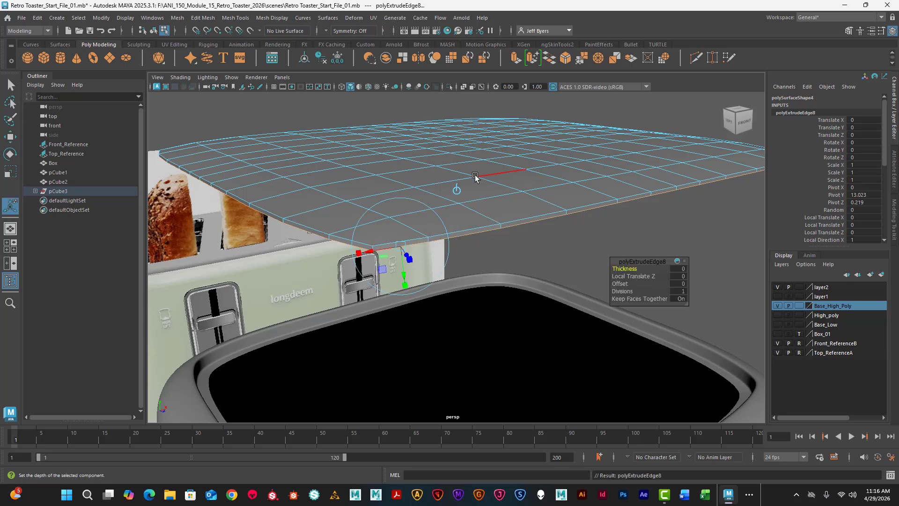
key(w)
drag(469, 110, 469, 111)
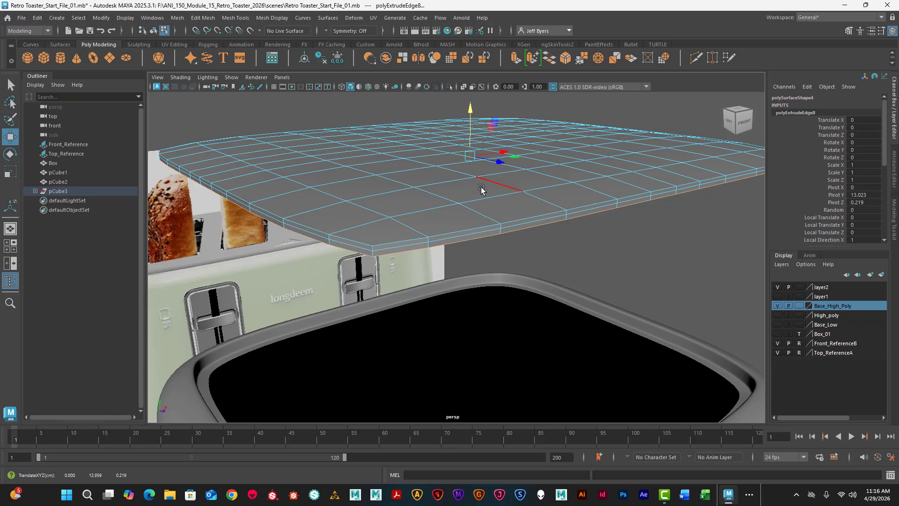
alt+drag(485, 189, 532, 195)
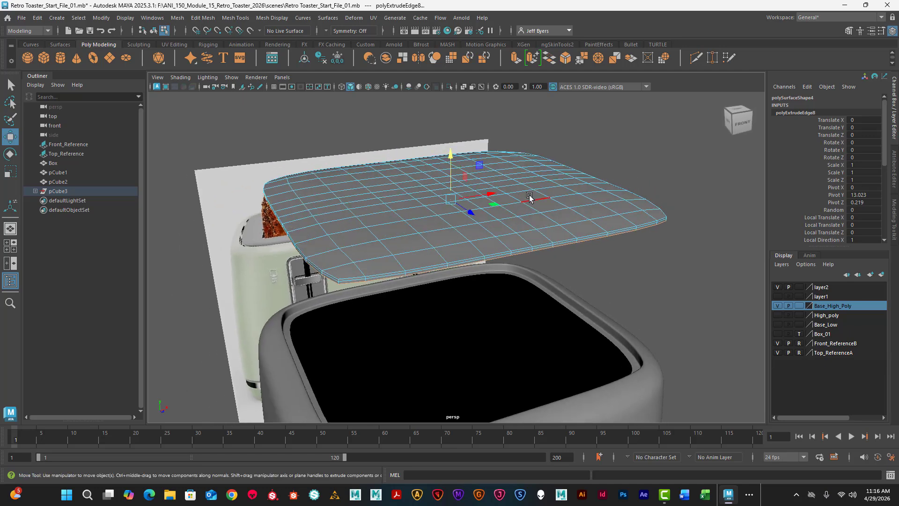
Display the whole top piece with smooth preview and lower it into the body's opening, to about -0.021 in Translate Y.
right_drag(528, 194, 521, 255)
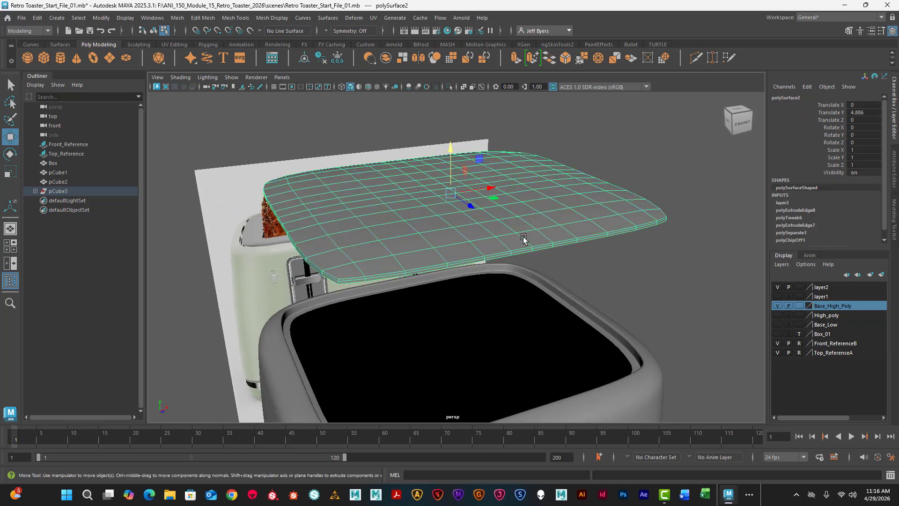
alt+drag(524, 242, 497, 239)
key(3)
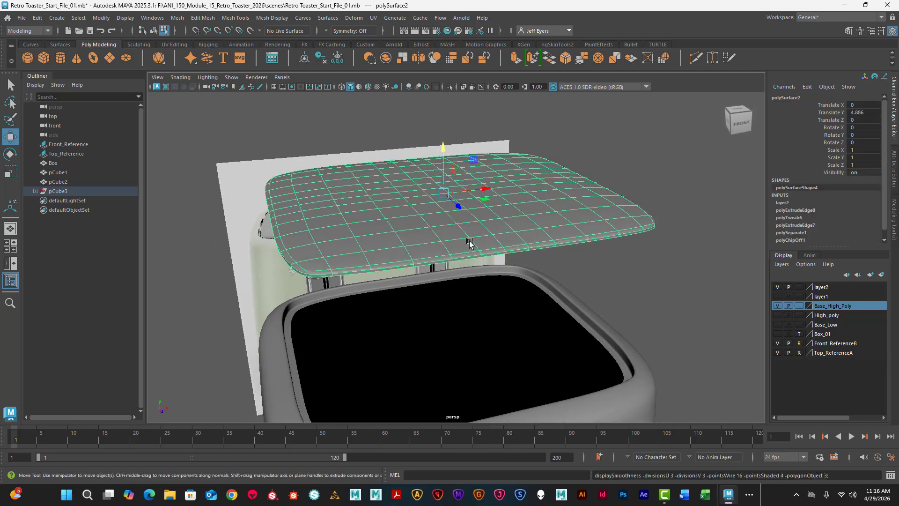
drag(446, 153, 464, 294)
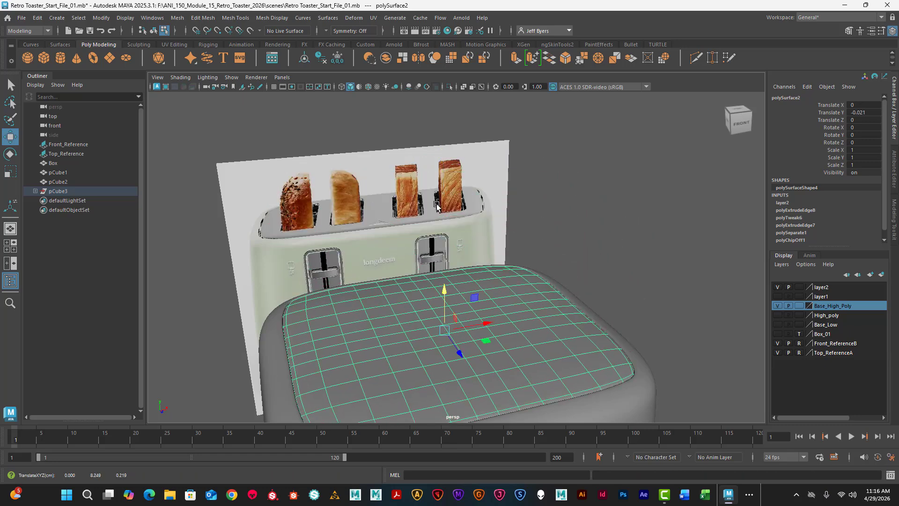
In the top view, select the top piece's back-left corner vertices and nudge them slightly inward to even the gap.
key(space)
key(space)
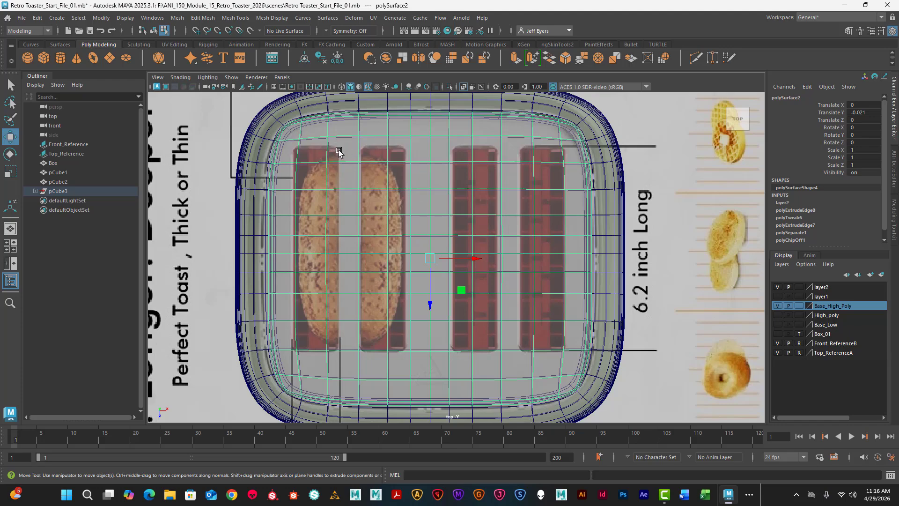
scroll(378, 155, up, 6)
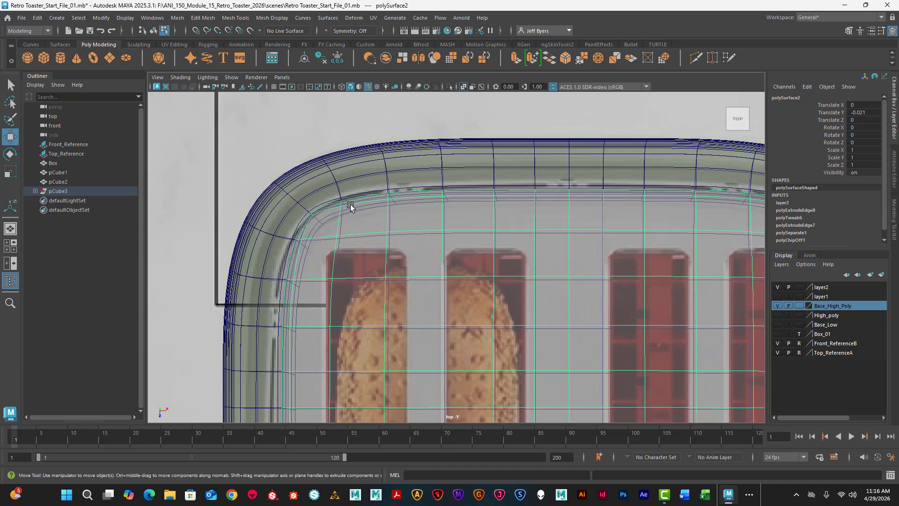
right_drag(331, 201, 311, 202)
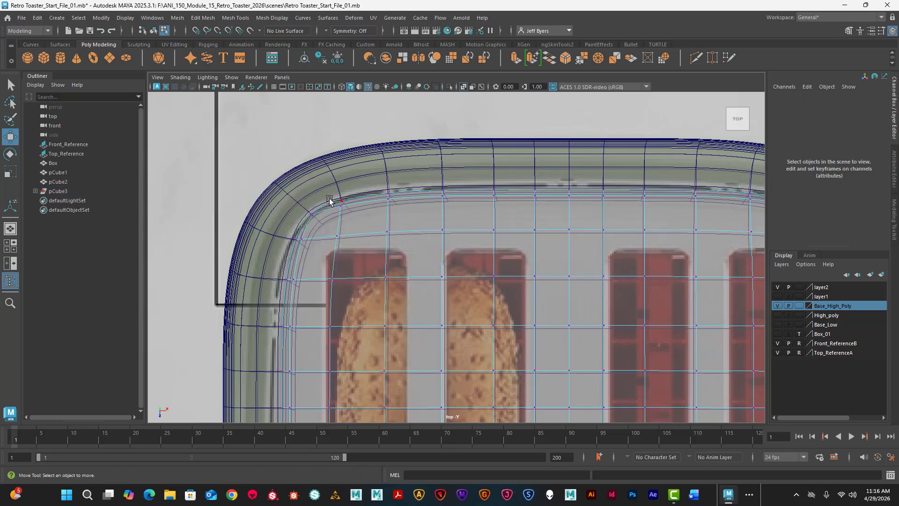
drag(293, 192, 314, 211)
drag(328, 242, 355, 255)
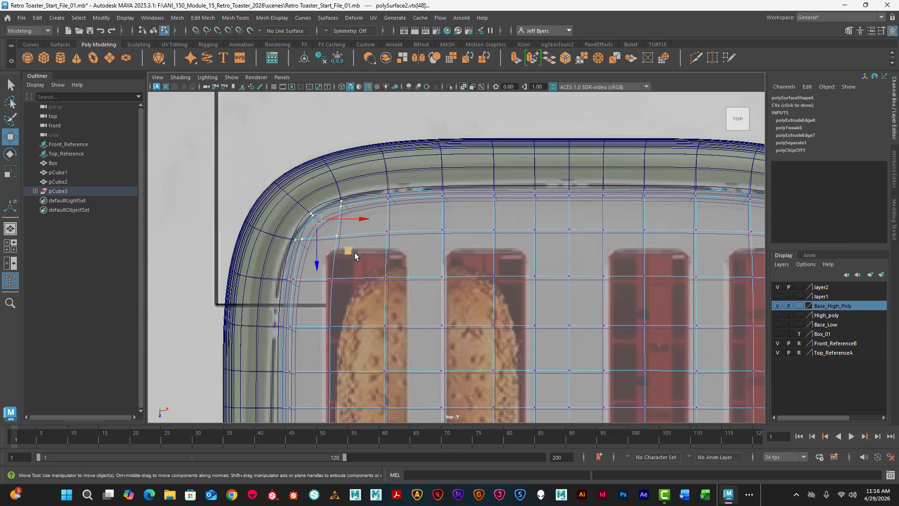
drag(317, 220, 318, 222)
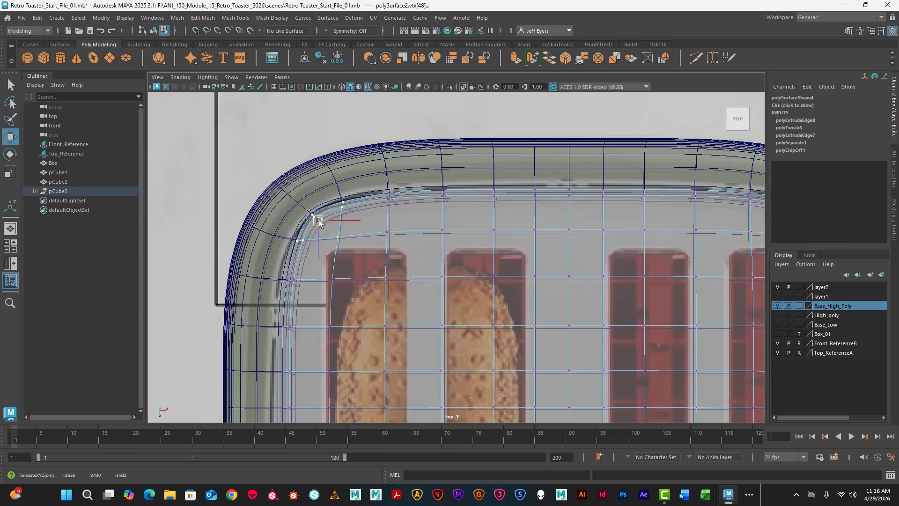
Nudge the vertices of the top piece's back-right and front-right corners slightly inward in the top view.
alt+middle_drag(539, 213, 422, 207)
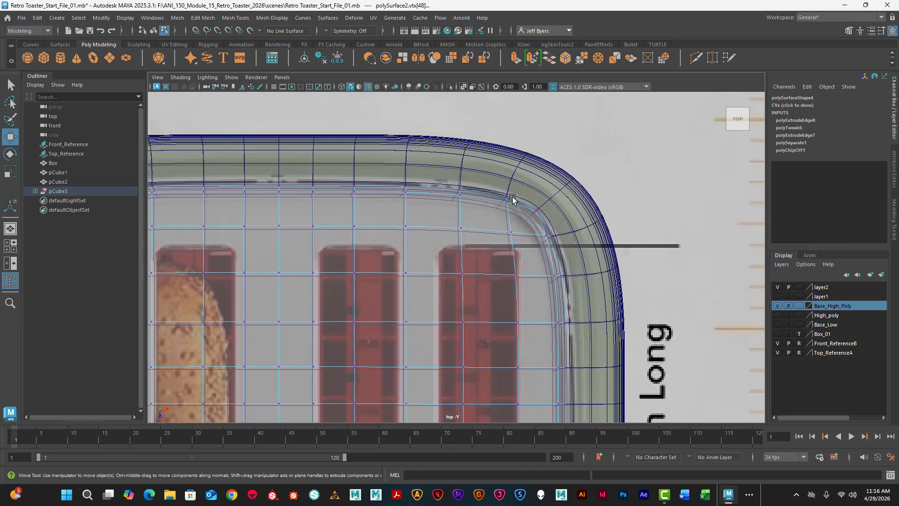
drag(491, 180, 574, 263)
click(531, 218)
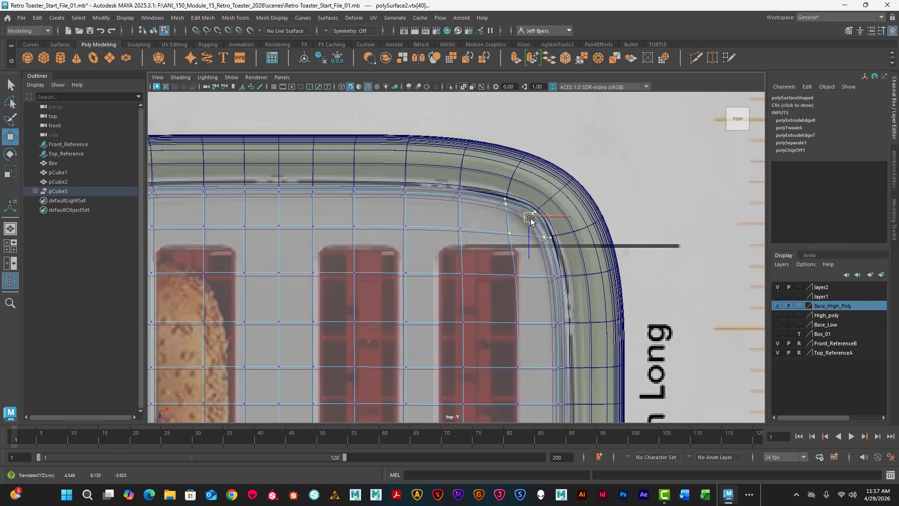
alt+middle_drag(590, 288, 575, 121)
alt+middle_drag(561, 309, 553, 94)
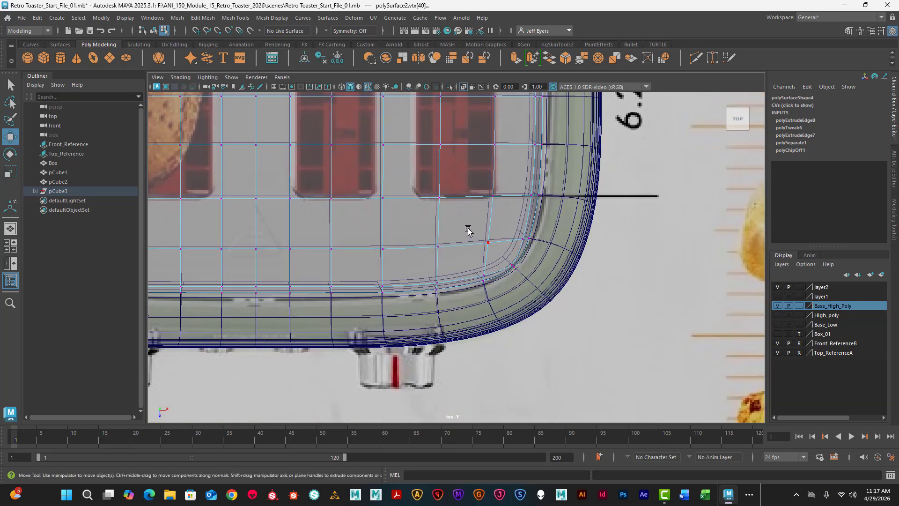
drag(469, 228, 548, 290)
drag(507, 261, 506, 260)
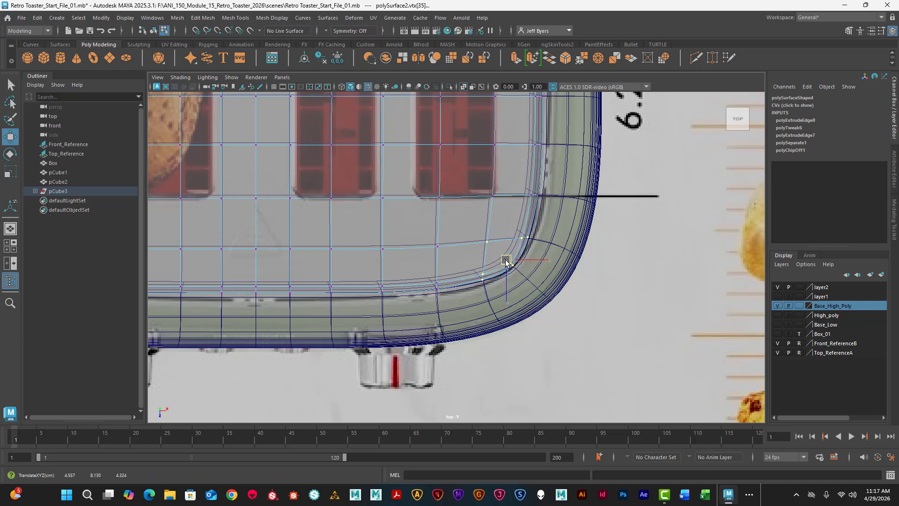
Nudge the top piece's front-left corner vertices slightly inward and check the fit in the perspective view.
alt+middle_drag(399, 223, 587, 225)
alt+middle_drag(320, 223, 409, 224)
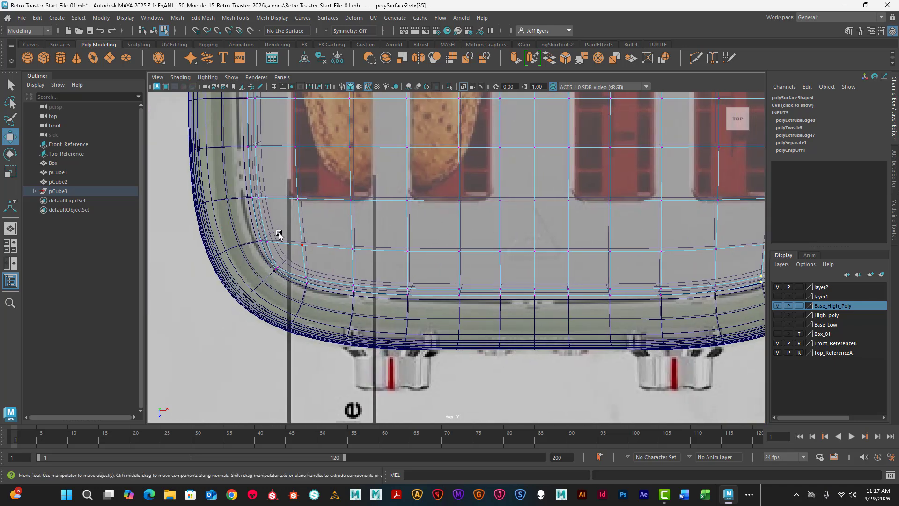
drag(252, 227, 334, 298)
drag(284, 262, 286, 261)
key(space)
key(space)
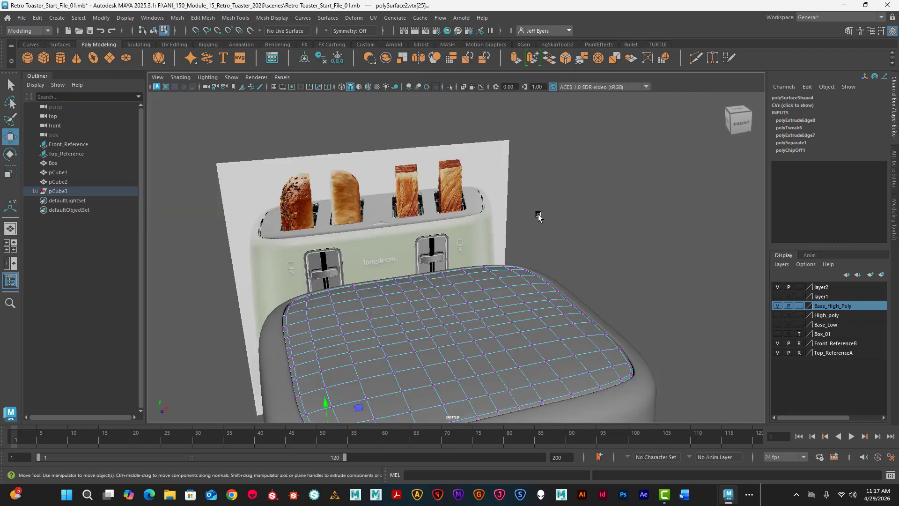
alt+drag(374, 312, 338, 173)
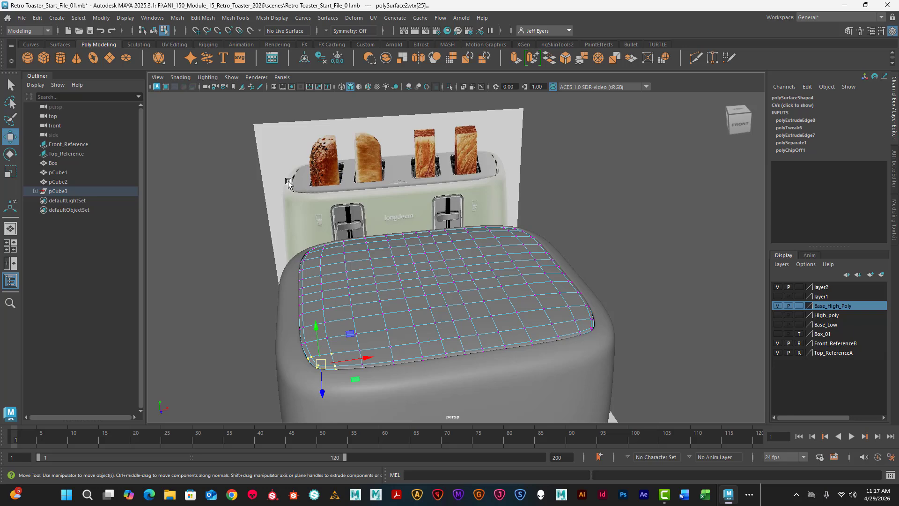
In the top view, shift the vertices along the top piece's straight left side slightly inward, leaving its corners out, and clear the selection.
key(space)
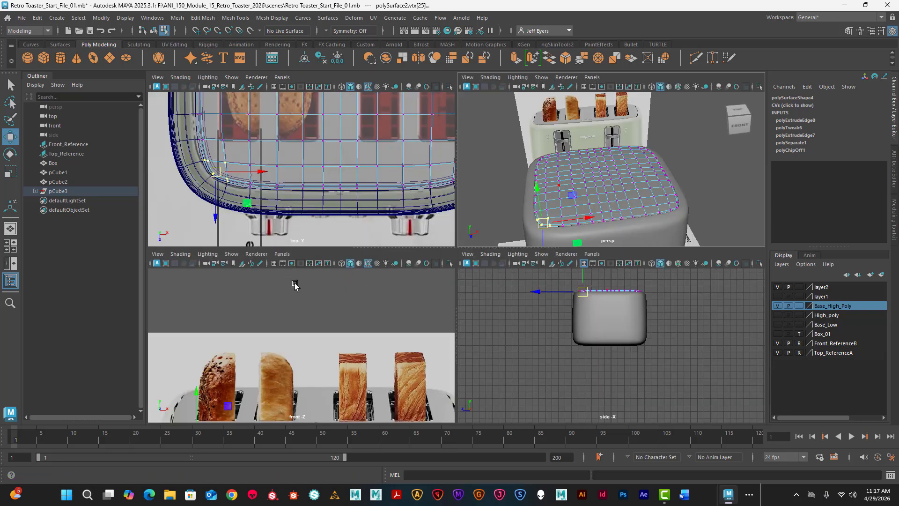
key(space)
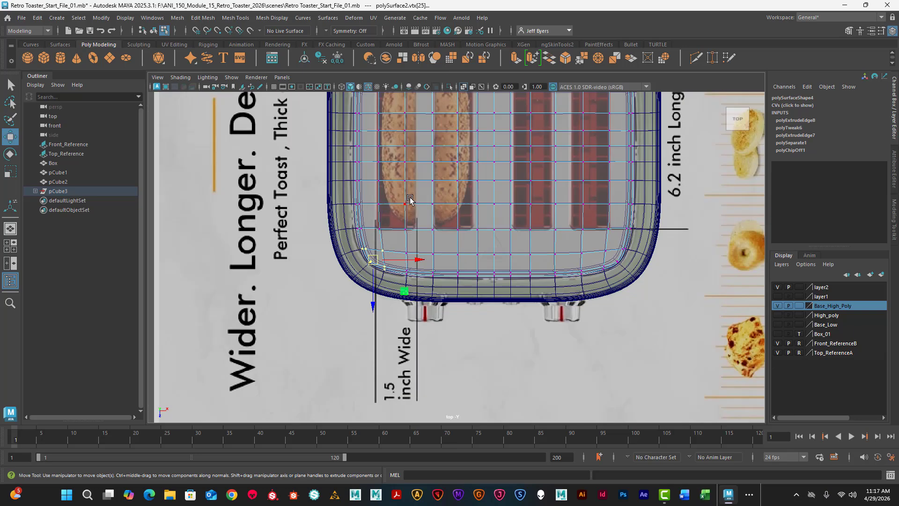
alt+middle_drag(410, 201, 388, 260)
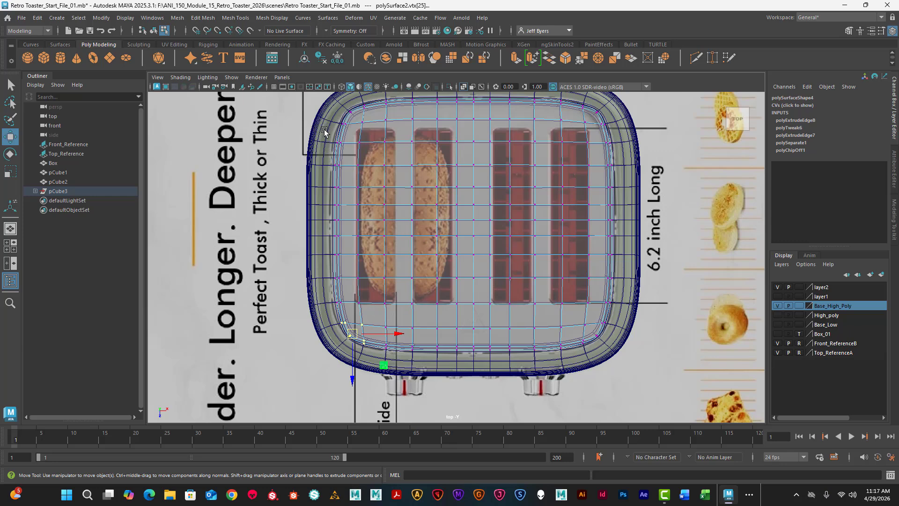
drag(324, 131, 371, 311)
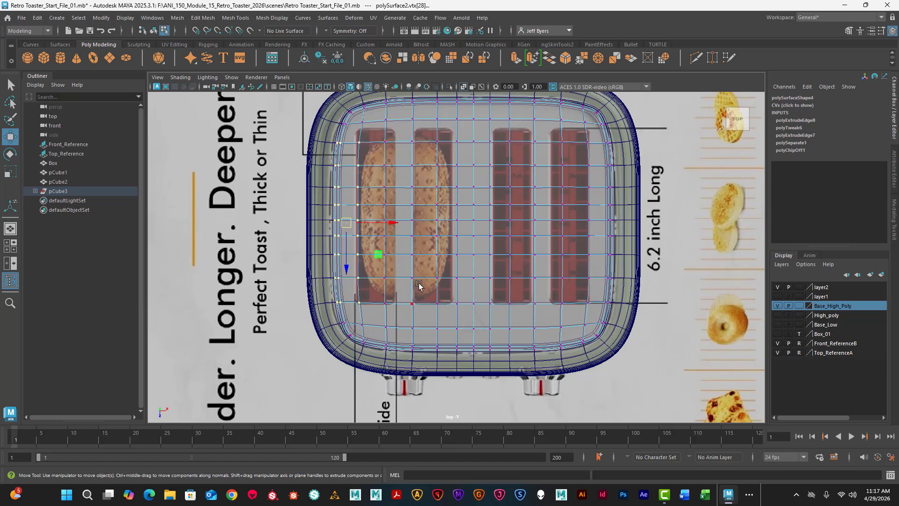
drag(391, 224, 397, 223)
key(space)
key(space)
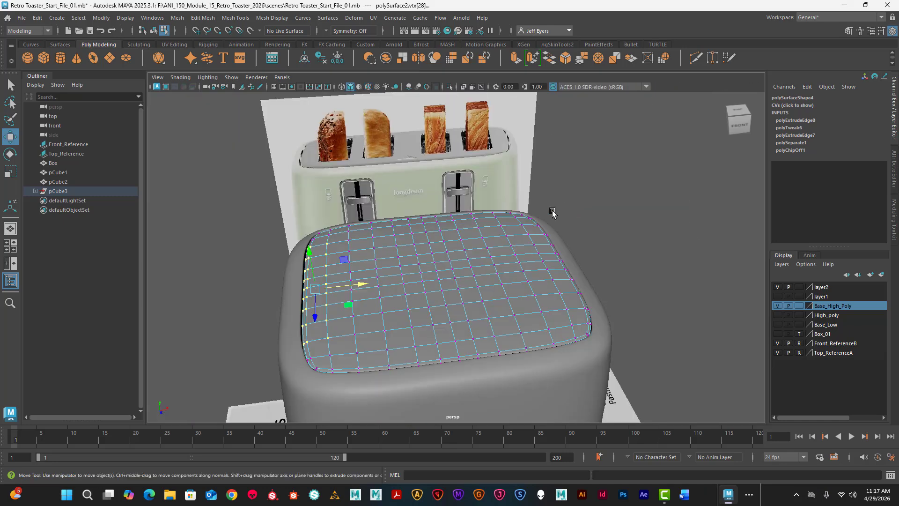
click(251, 255)
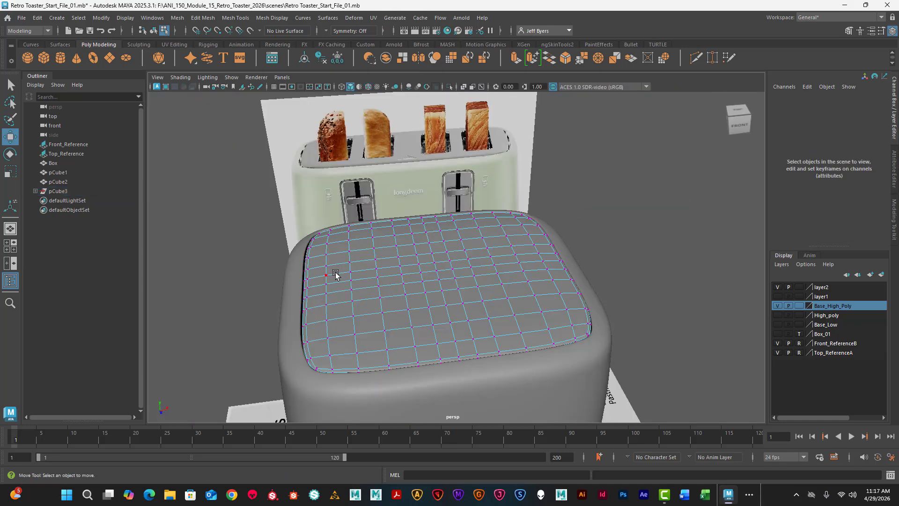
Leave vertex editing, deselect everything and inspect the gap between the top piece and the body from several angles.
alt+drag(334, 272, 360, 264)
mouse_move(392, 270)
right_down()
mouse_move(390, 290)
mouse_move(386, 273)
right_up()
click(621, 252)
alt+drag(465, 283, 423, 276)
alt+drag(299, 284, 246, 225)
alt+drag(361, 281, 373, 238)
key(space)
key(space)
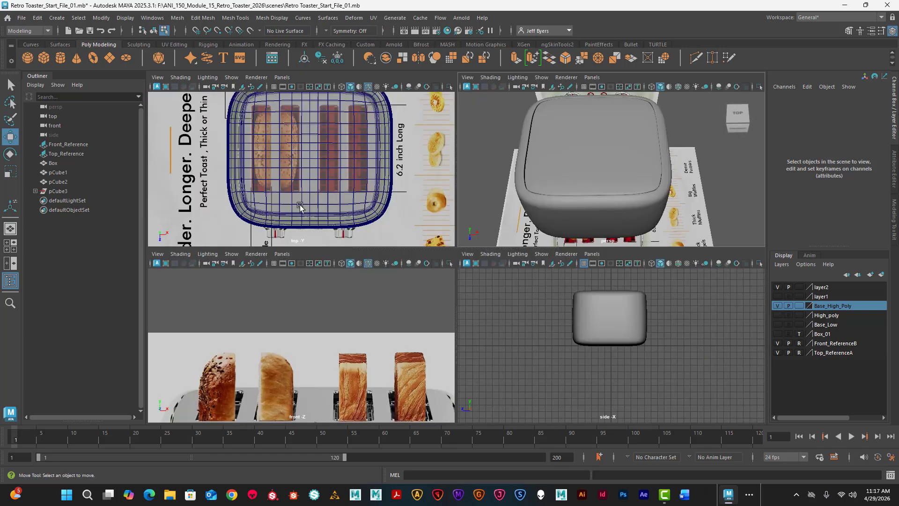
In the top view, shift the vertices along the top piece's straight front edge slightly inward, leaving the corners out.
key(F9)
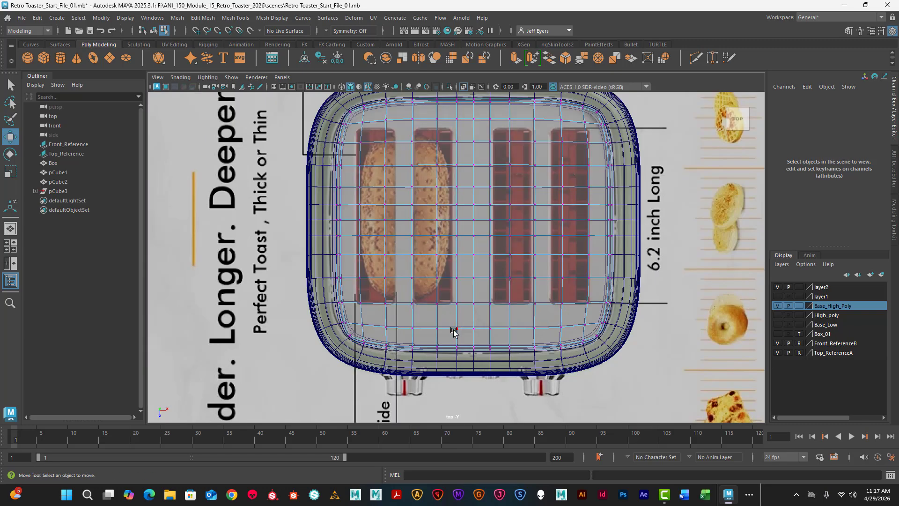
drag(375, 333, 579, 369)
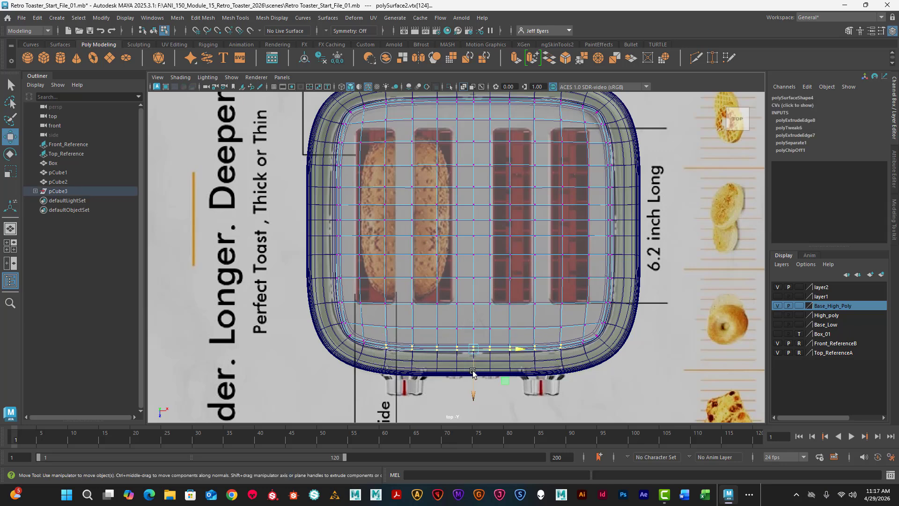
drag(473, 371, 473, 368)
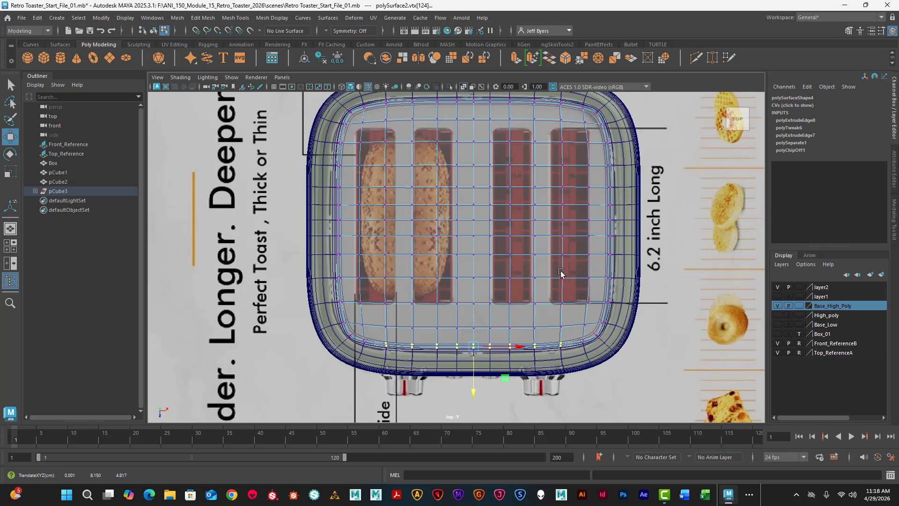
Nudge the vertices along the top piece's straight back edge and right side slightly inward, without the corners.
alt+middle_drag(433, 130, 428, 183)
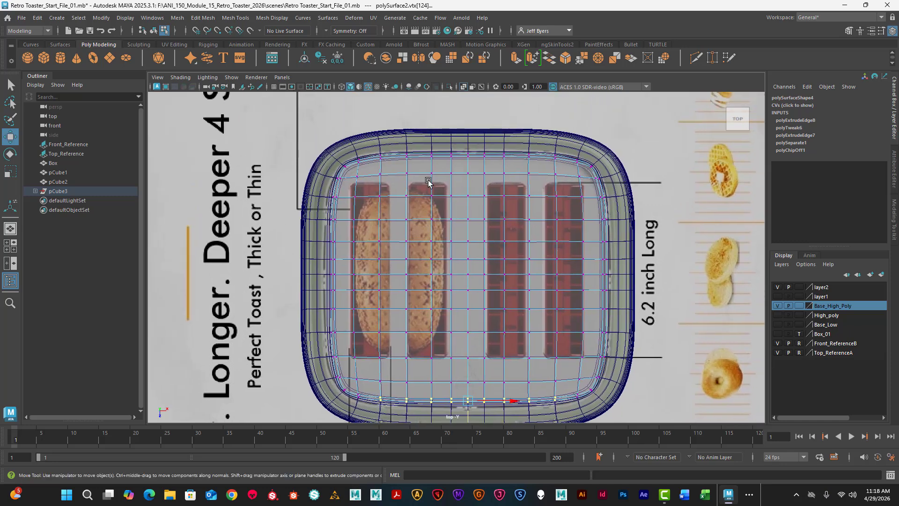
drag(469, 168, 566, 188)
drag(468, 206, 468, 206)
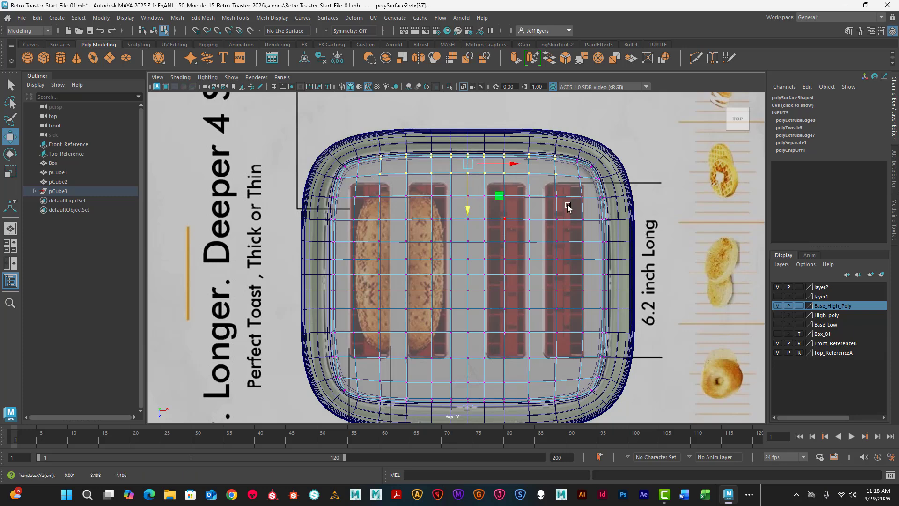
drag(596, 187, 627, 362)
drag(651, 277, 650, 278)
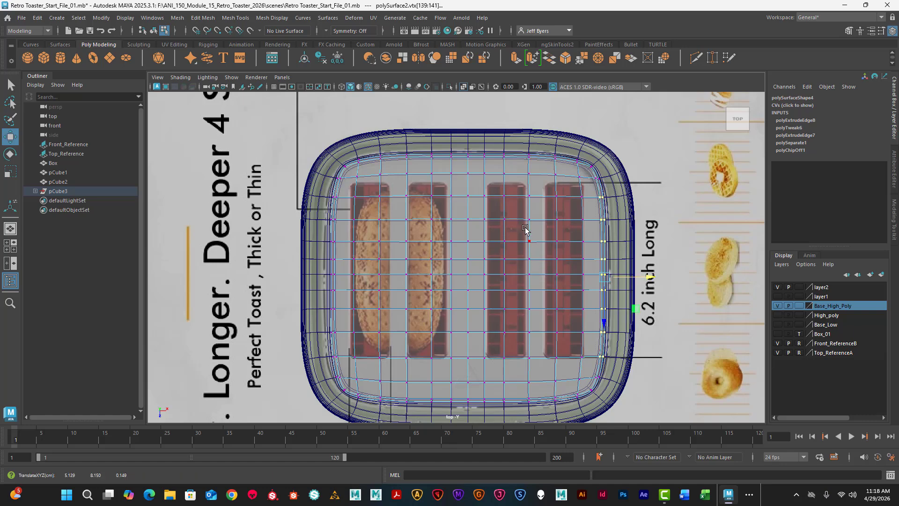
Leave vertex editing, deselect everything and check the gap around the top piece from above in the perspective view.
key(space)
key(space)
right_drag(484, 216, 530, 202)
click(608, 253)
alt+drag(534, 280, 537, 310)
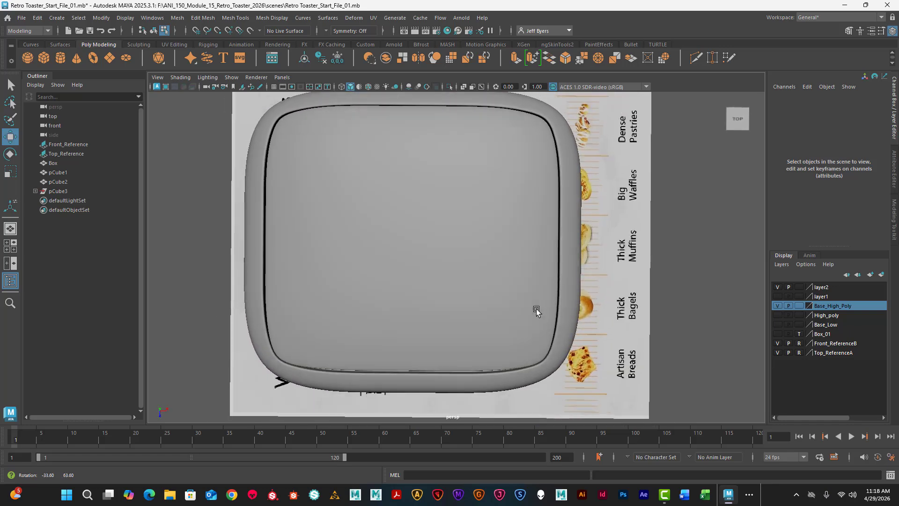
Return to vertex editing in the top view and nudge the outermost vertices of the top piece's straight back edge slightly inward.
key(space)
key(space)
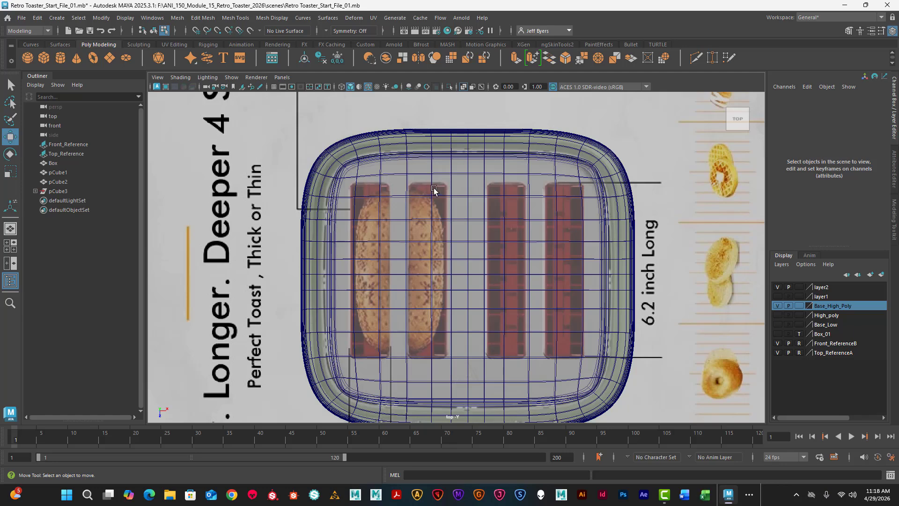
key(ctrl+z)
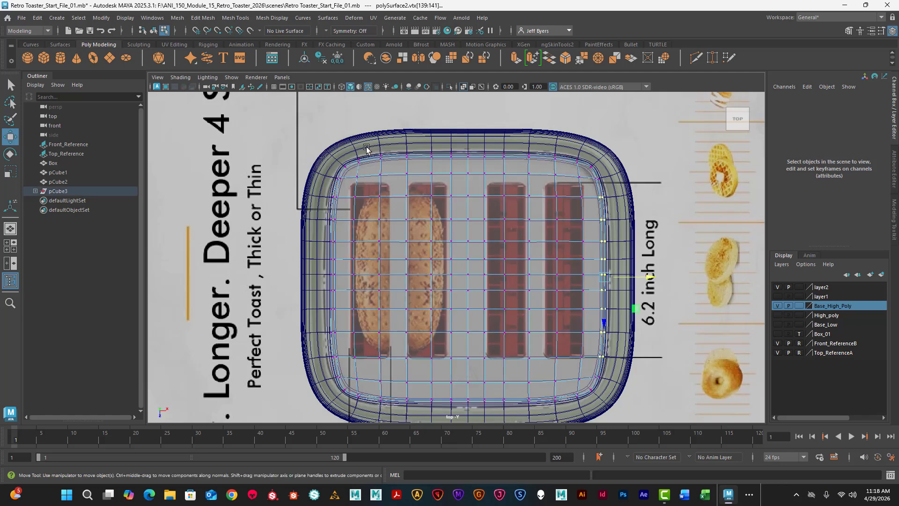
drag(375, 148, 566, 172)
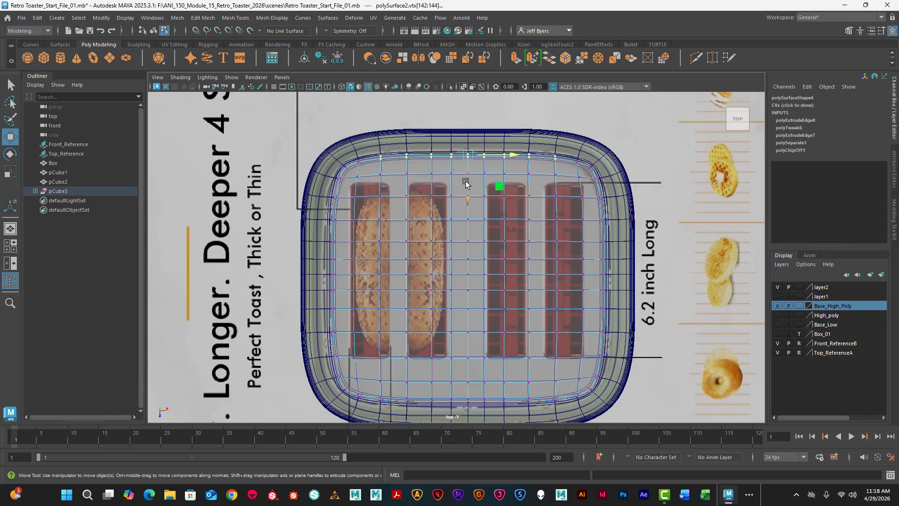
drag(466, 183, 464, 184)
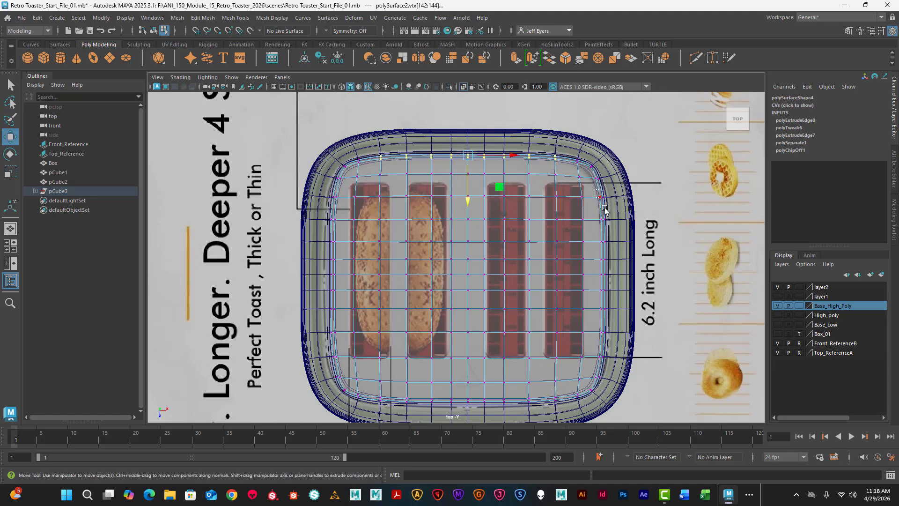
Move the vertices along the top piece's straight right side slightly further inward in the top view.
drag(595, 189, 640, 323)
drag(635, 354, 635, 356)
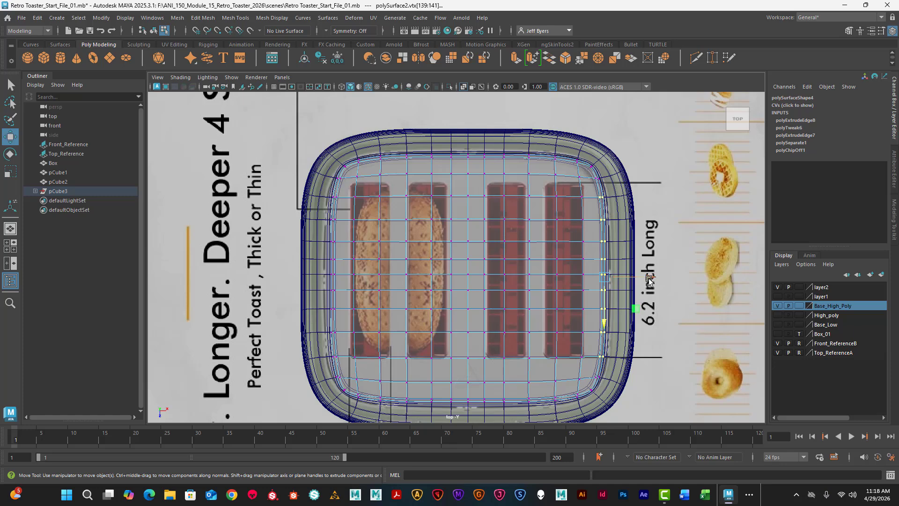
drag(648, 280, 647, 279)
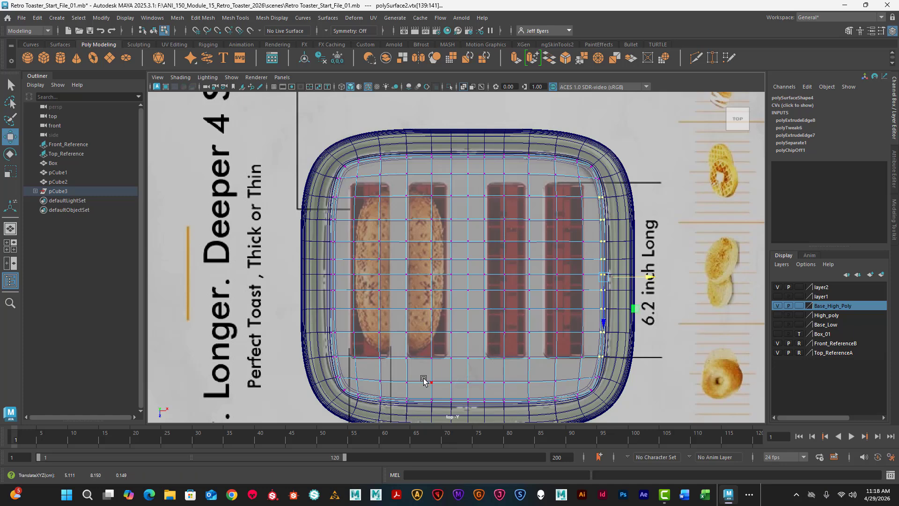
Select the vertex rows along the top piece's front edge, including the next row in, and shift them slightly inward.
drag(369, 388, 593, 416)
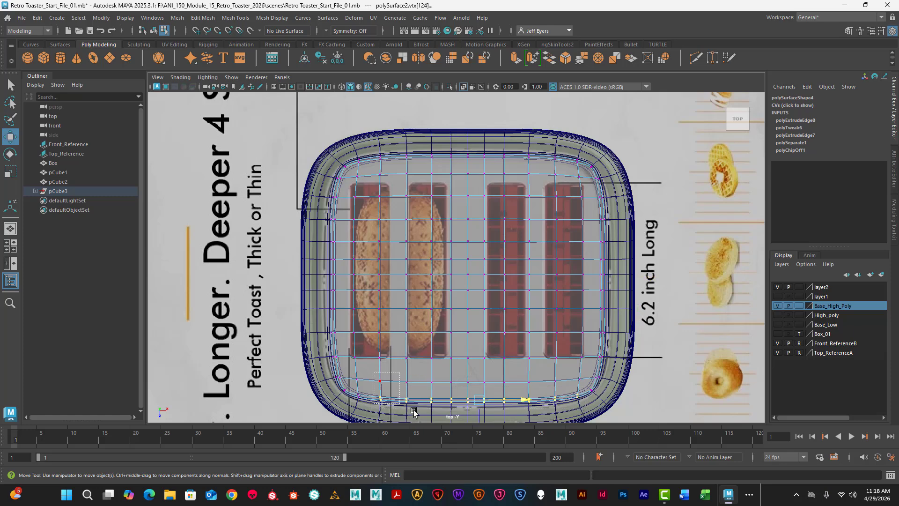
drag(413, 411, 585, 411)
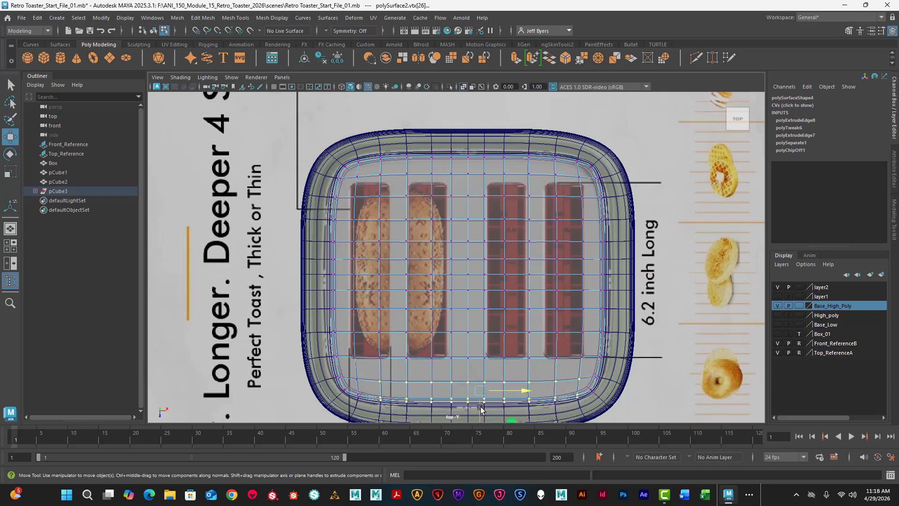
drag(481, 409, 480, 409)
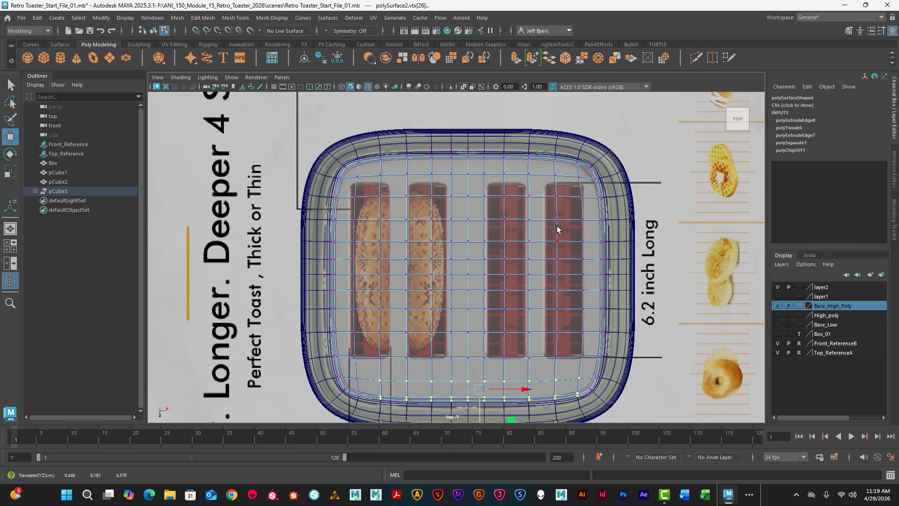
Leave vertex editing, deselect everything and inspect the seam between the top piece and body from several perspective angles.
key(space)
key(space)
right_drag(511, 197, 510, 226)
click(670, 246)
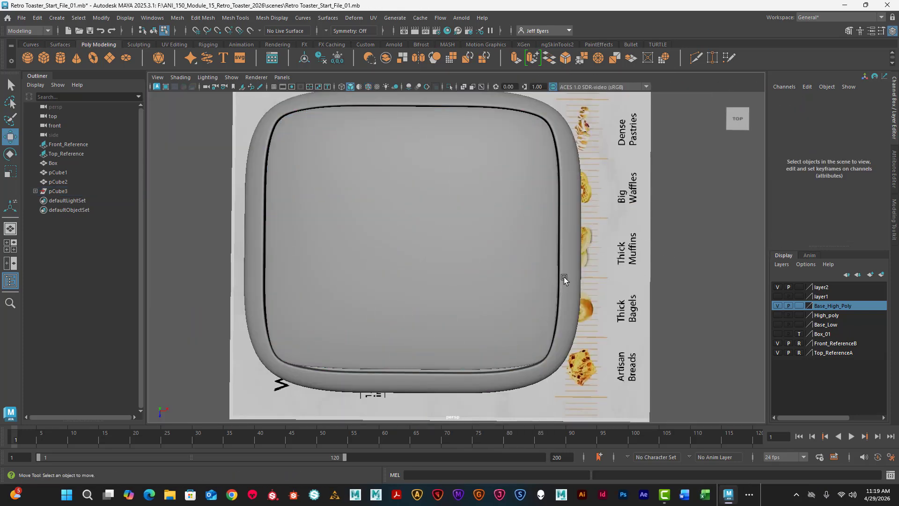
alt+drag(564, 276, 491, 234)
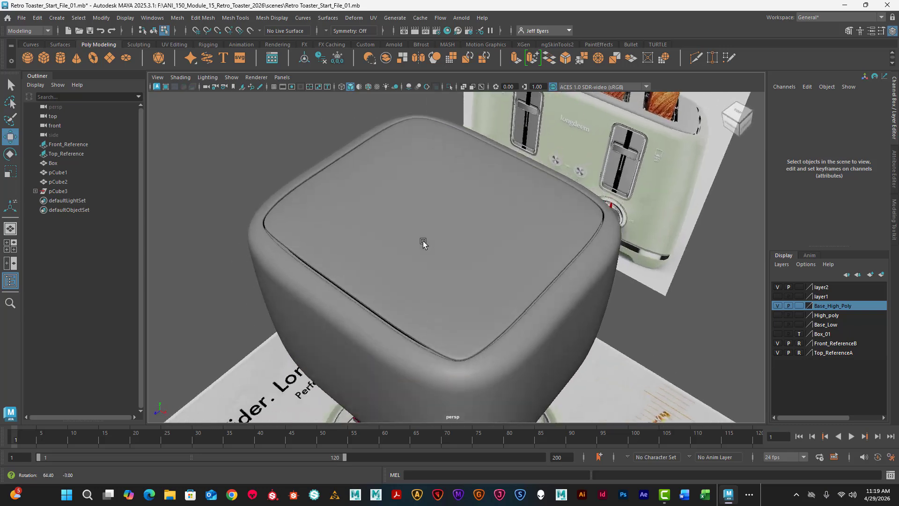
alt+drag(410, 241, 456, 294)
alt+middle_drag(452, 294, 480, 229)
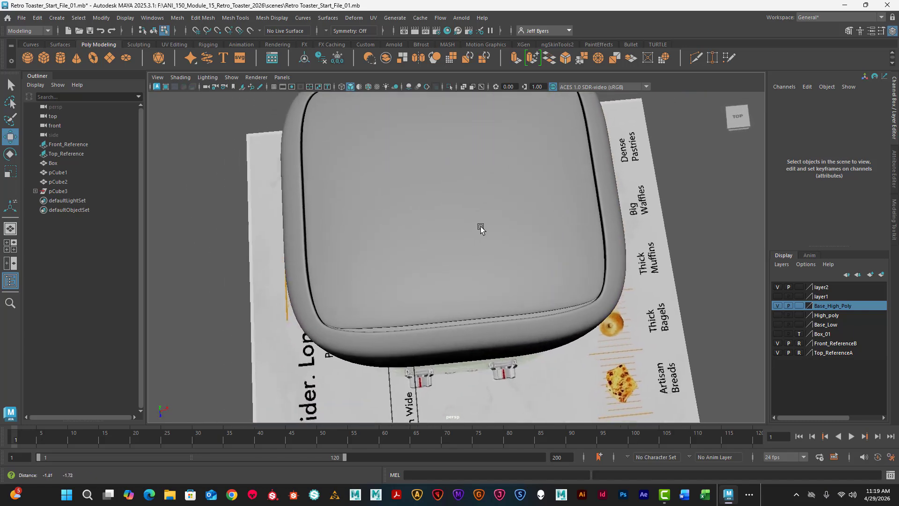
alt+drag(454, 282, 419, 248)
Shift the selected front-edge vertices of the top piece slightly outward in the top view and check the front seam in perspective.
key(space)
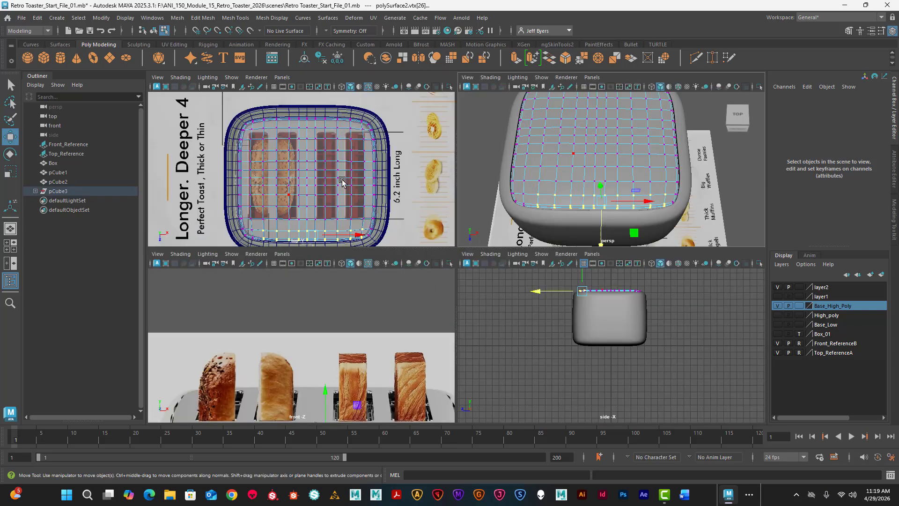
key(space)
alt+middle_drag(481, 300, 474, 245)
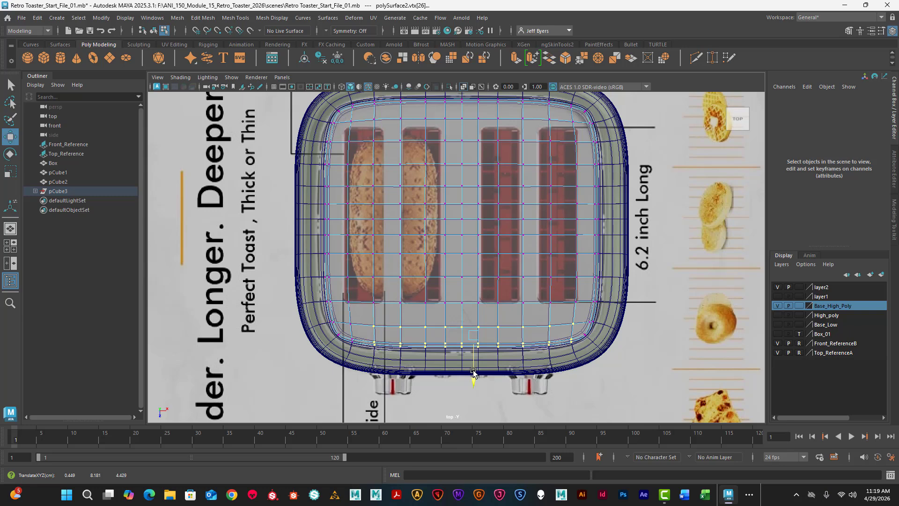
key(space)
key(space)
right_drag(500, 215, 495, 273)
click(664, 238)
alt+drag(483, 297, 458, 277)
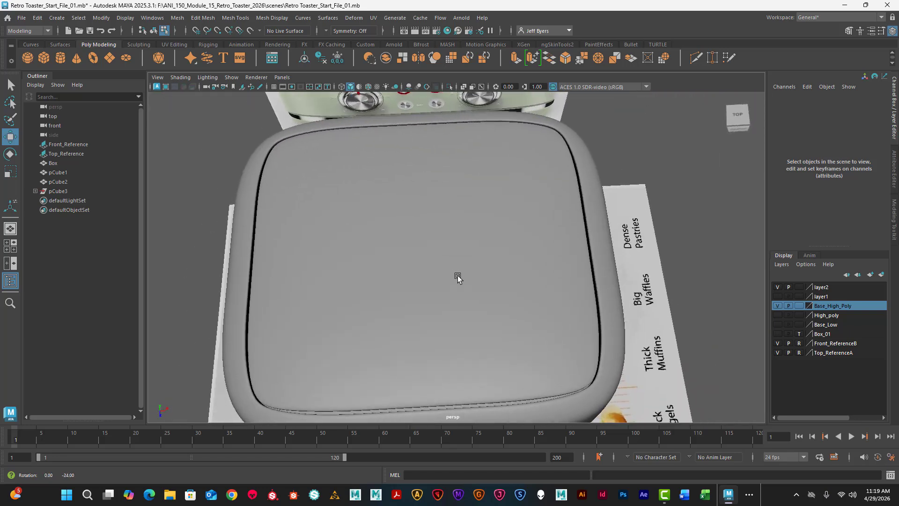
click(447, 301)
Recheck the top piece's front-edge vertices in the top view, leave vertex editing and examine the seam from higher and lower angles.
key(space)
key(space)
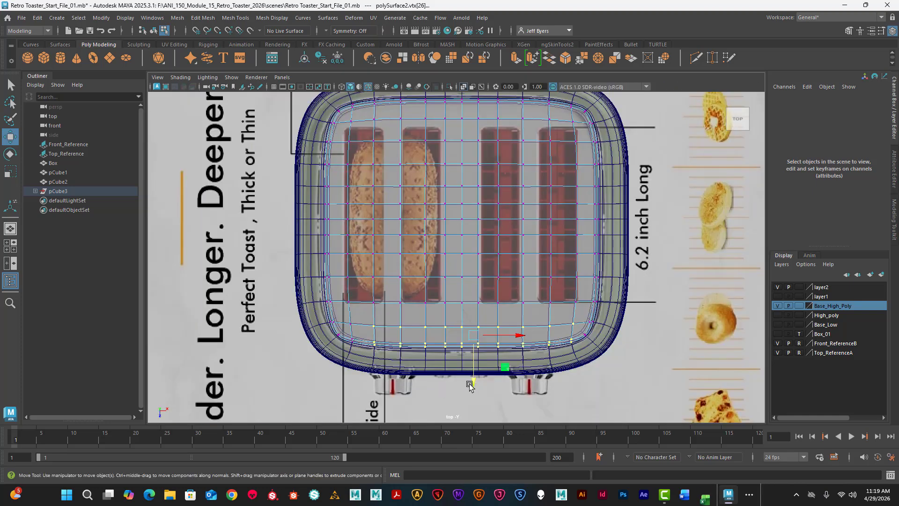
key(space)
key(space)
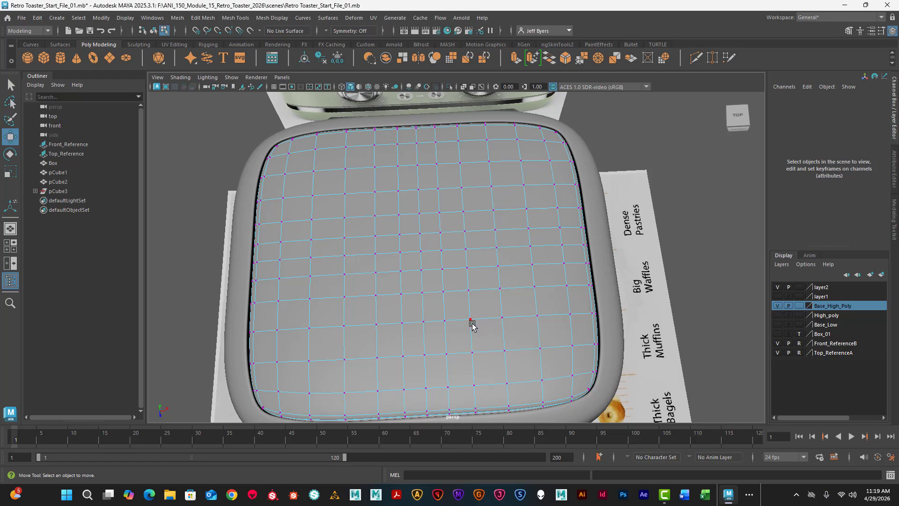
alt+drag(472, 325, 323, 260)
right_drag(320, 216, 307, 274)
click(177, 244)
alt+drag(276, 262, 361, 253)
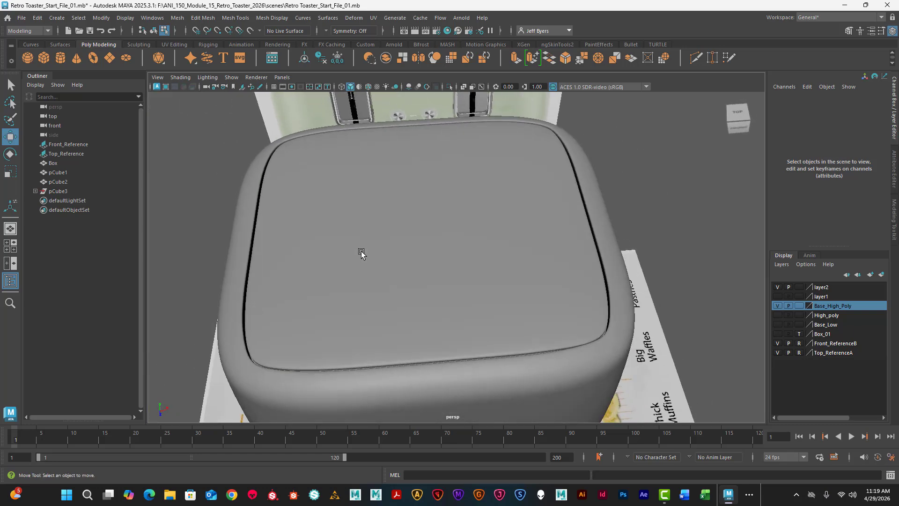
alt+drag(396, 285, 445, 236)
alt+middle_drag(445, 236, 406, 255)
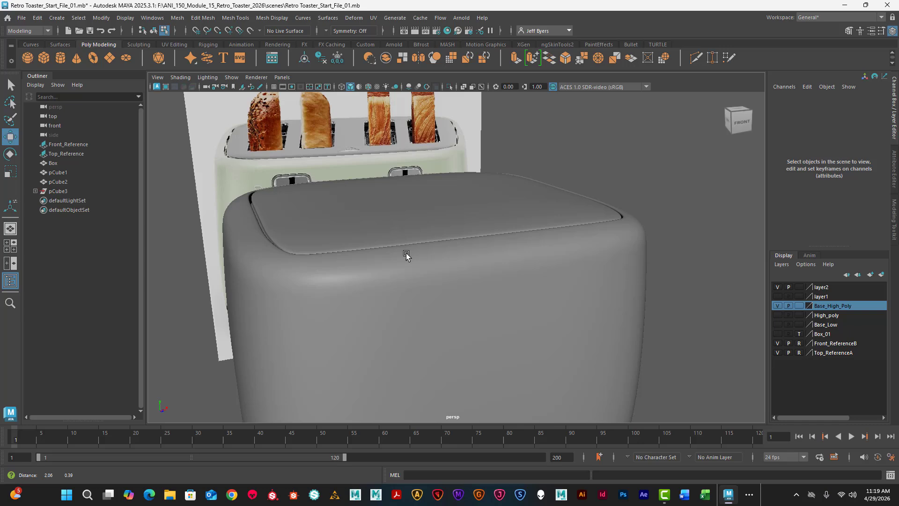
Select the top piece as a whole object and raise it about 0.725 units in Y to expose the body's recessed opening.
right_click(425, 216)
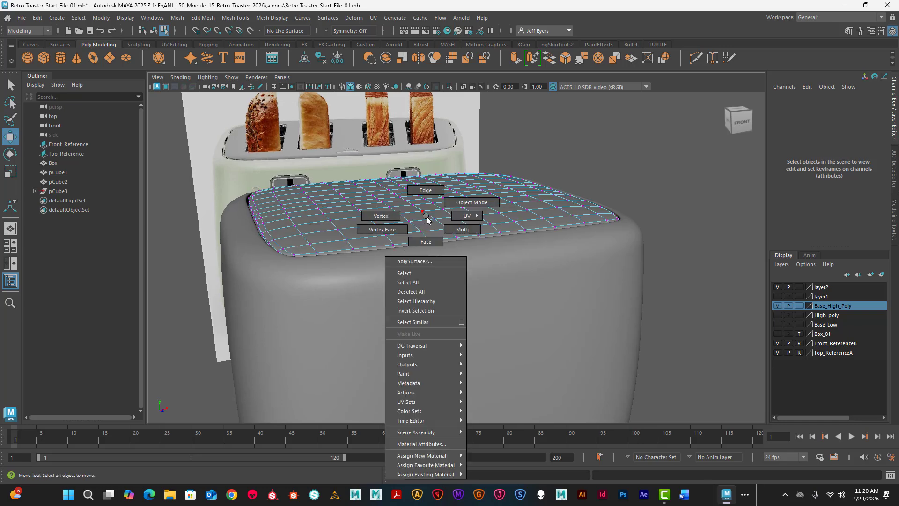
click(418, 273)
drag(415, 157, 427, 136)
alt+drag(463, 240, 434, 253)
alt+right_drag(433, 253, 420, 260)
alt+drag(421, 261, 378, 206)
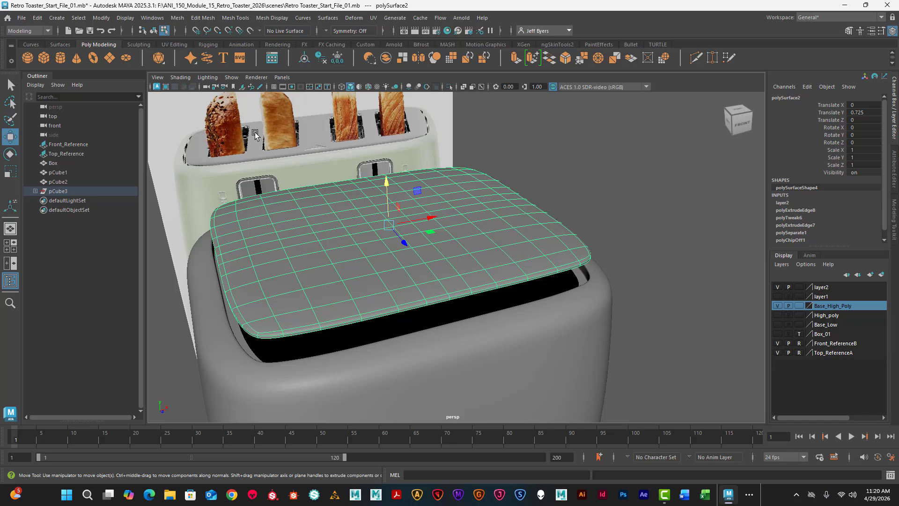